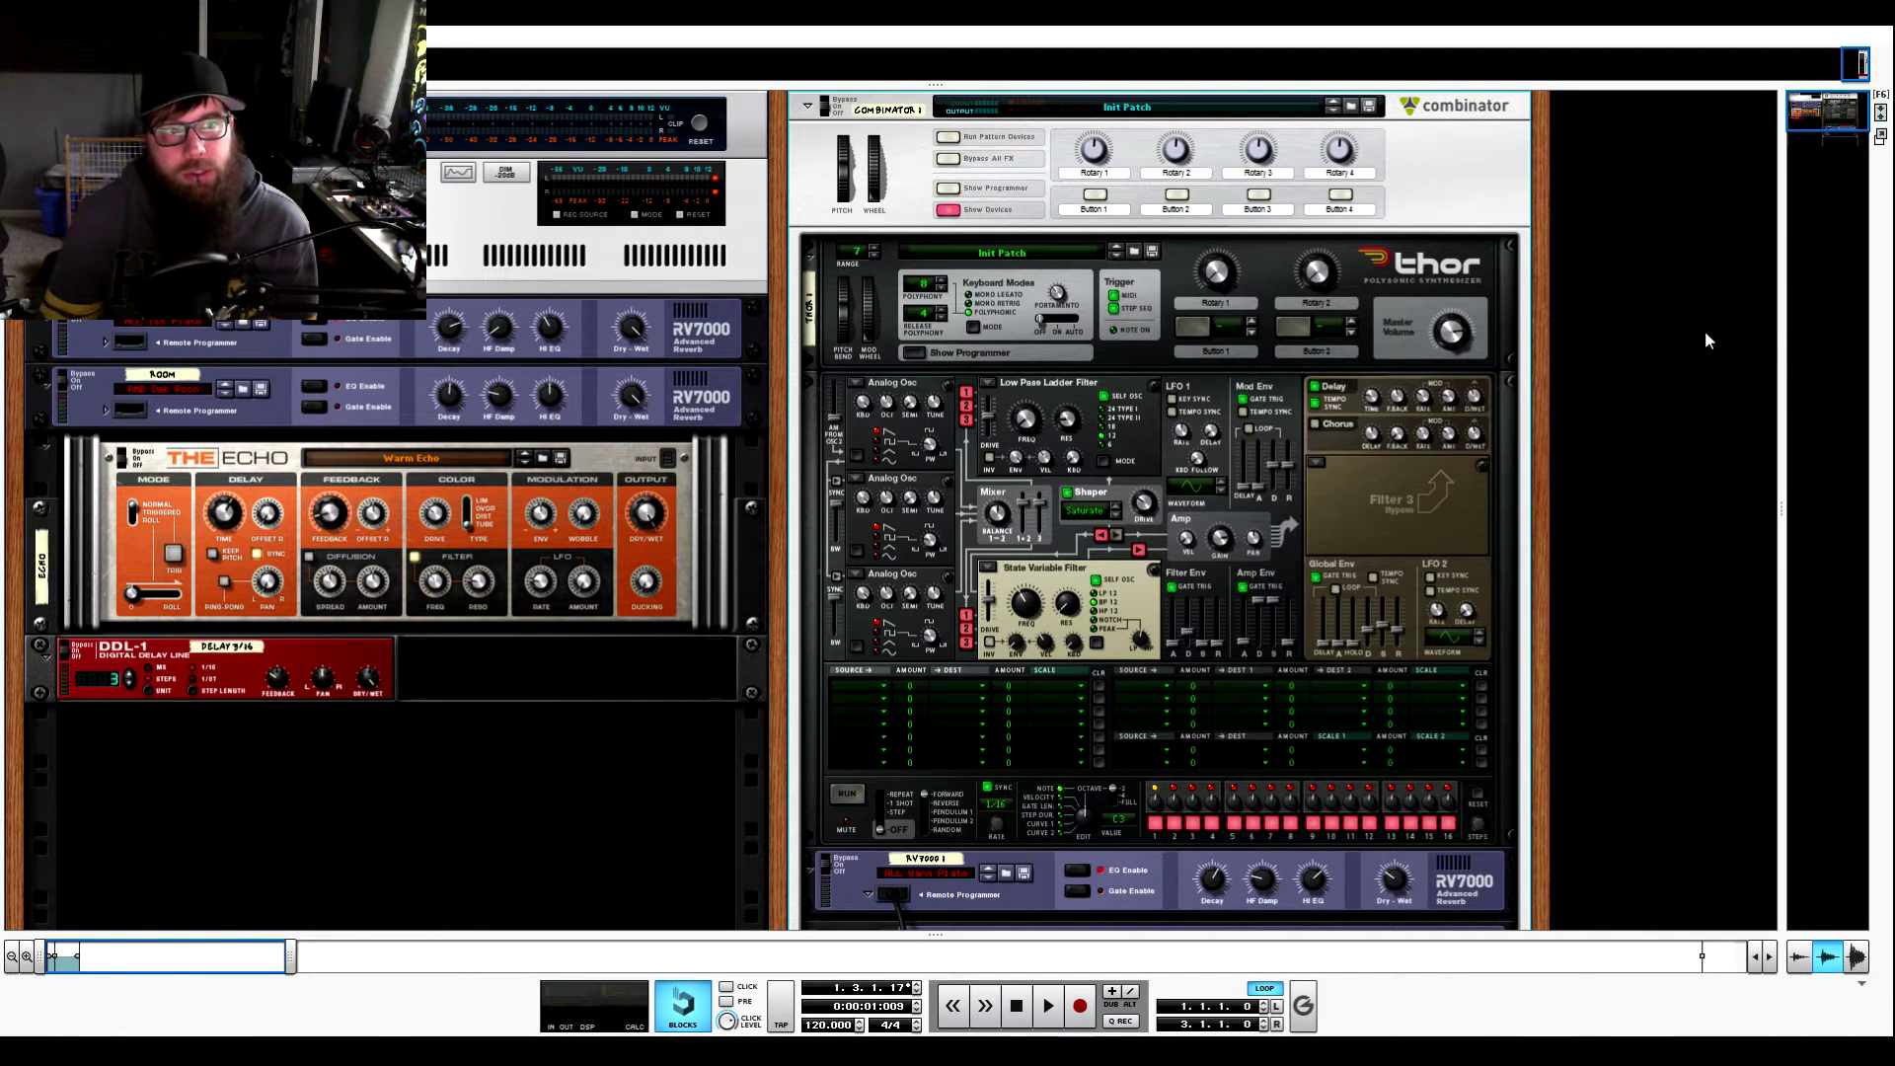
# Step: Audition the Combinator 1 sound while adjusting the State Variable Filter's frequency, and stop playback
pyautogui.scroll(-1, 1703, 329)
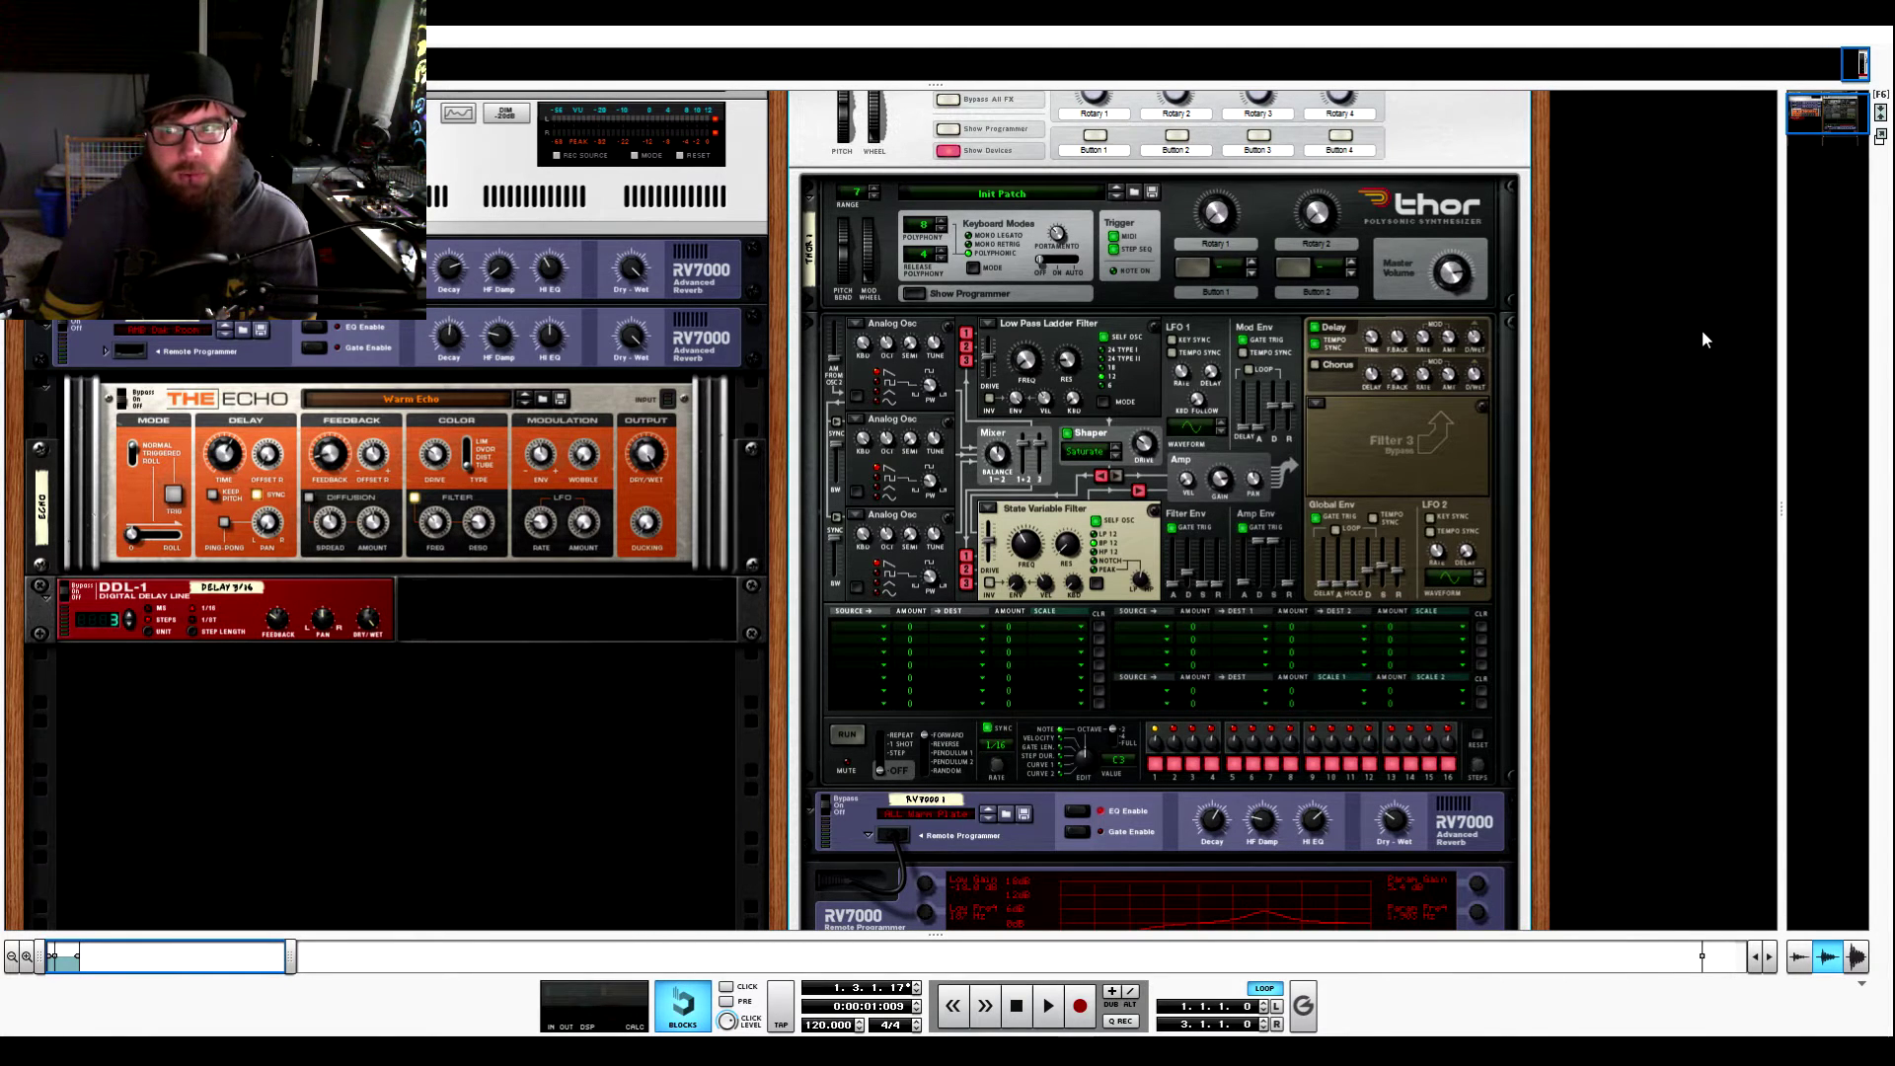
pyautogui.click(1050, 1008)
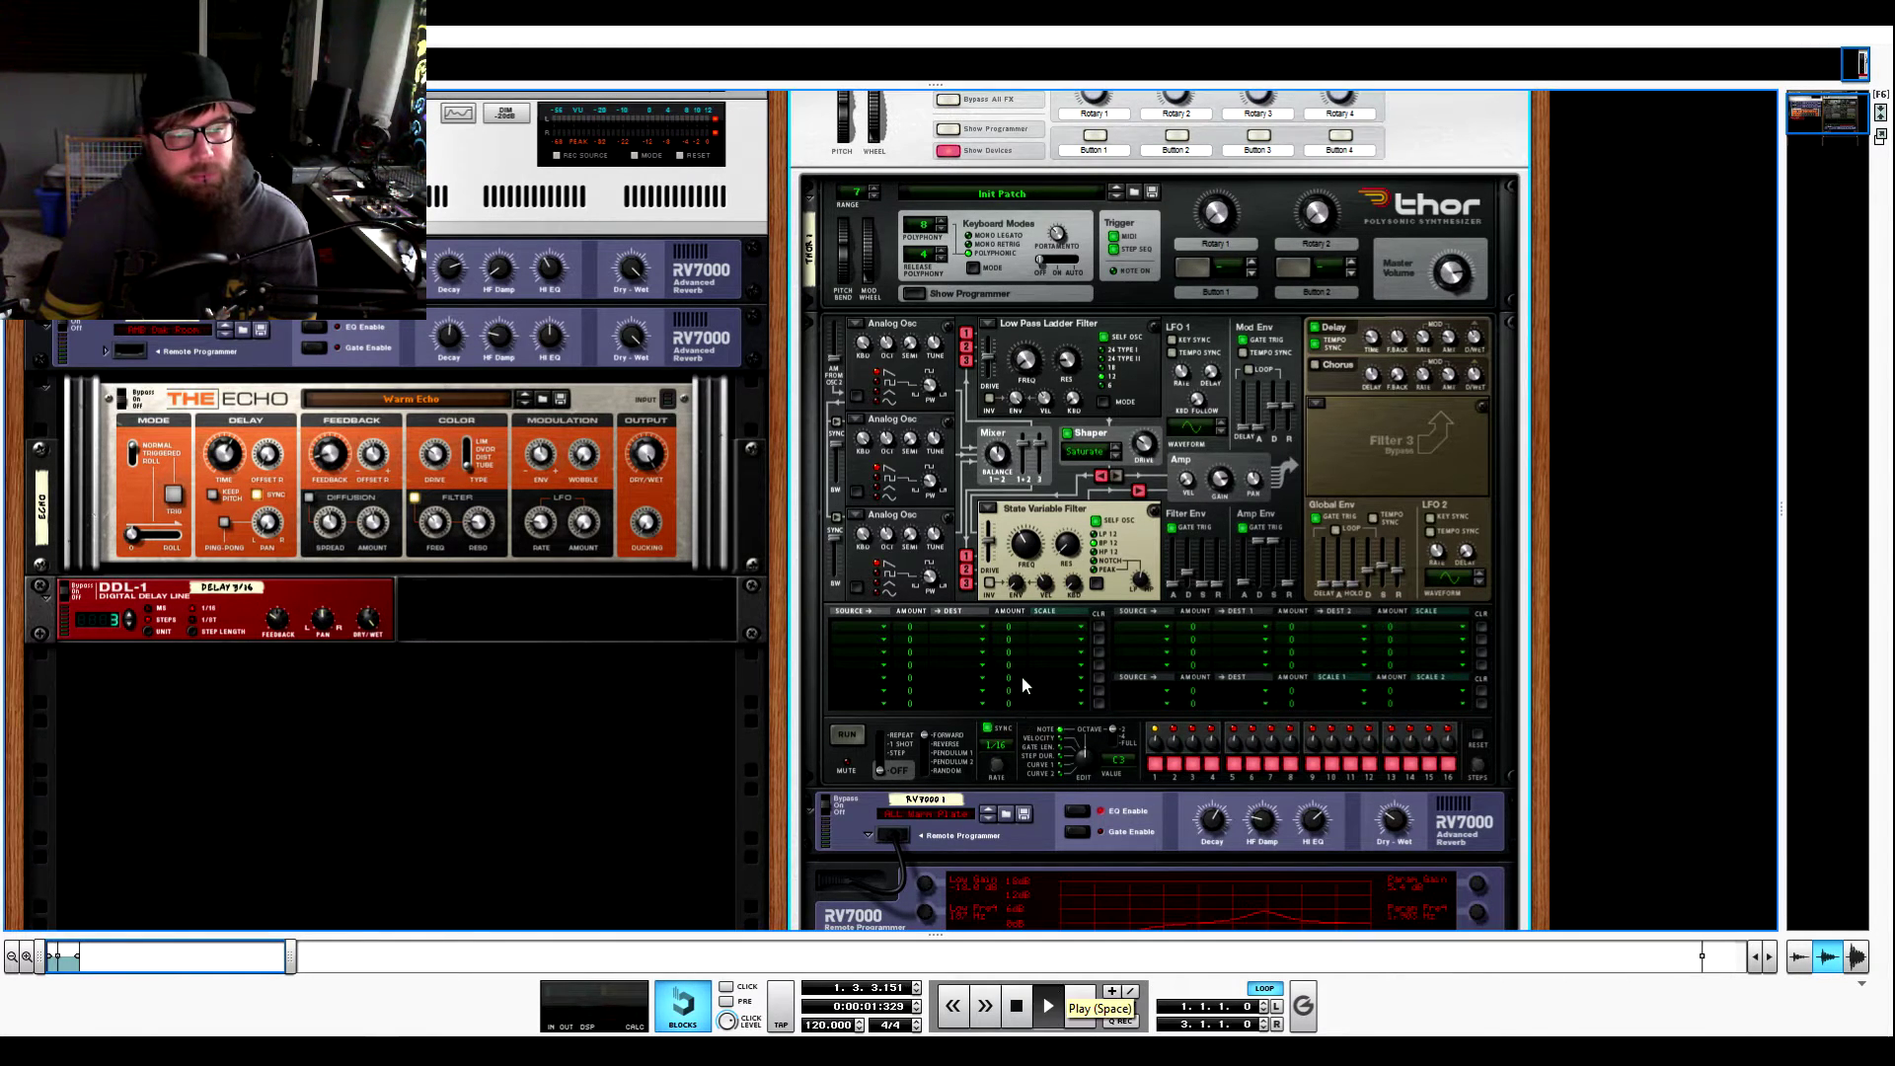
pyautogui.moveTo(1031, 557); pyautogui.dragTo(1026, 540)
pyautogui.click(1019, 1006)
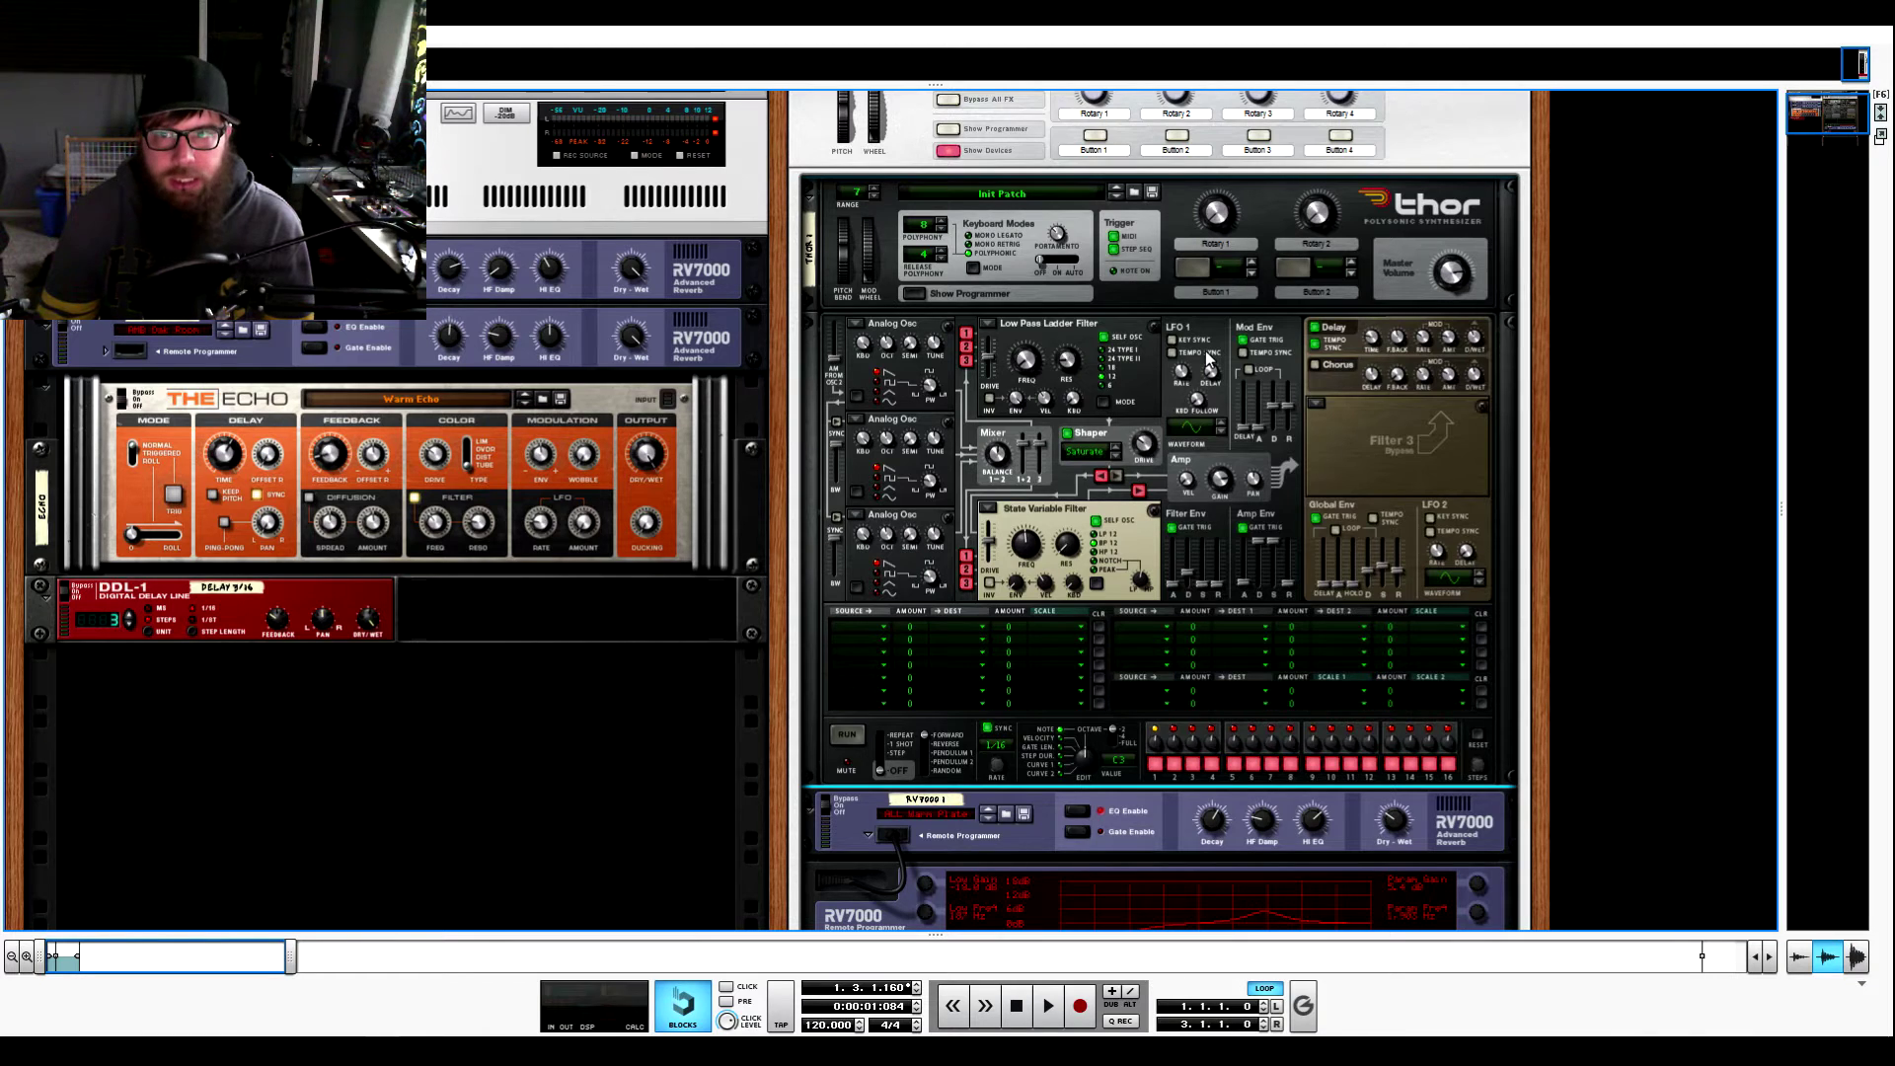
# Step: Fold up Combinator 1 and create a second, empty Combinator below it in the rack
pyautogui.scroll(2, 1209, 358)
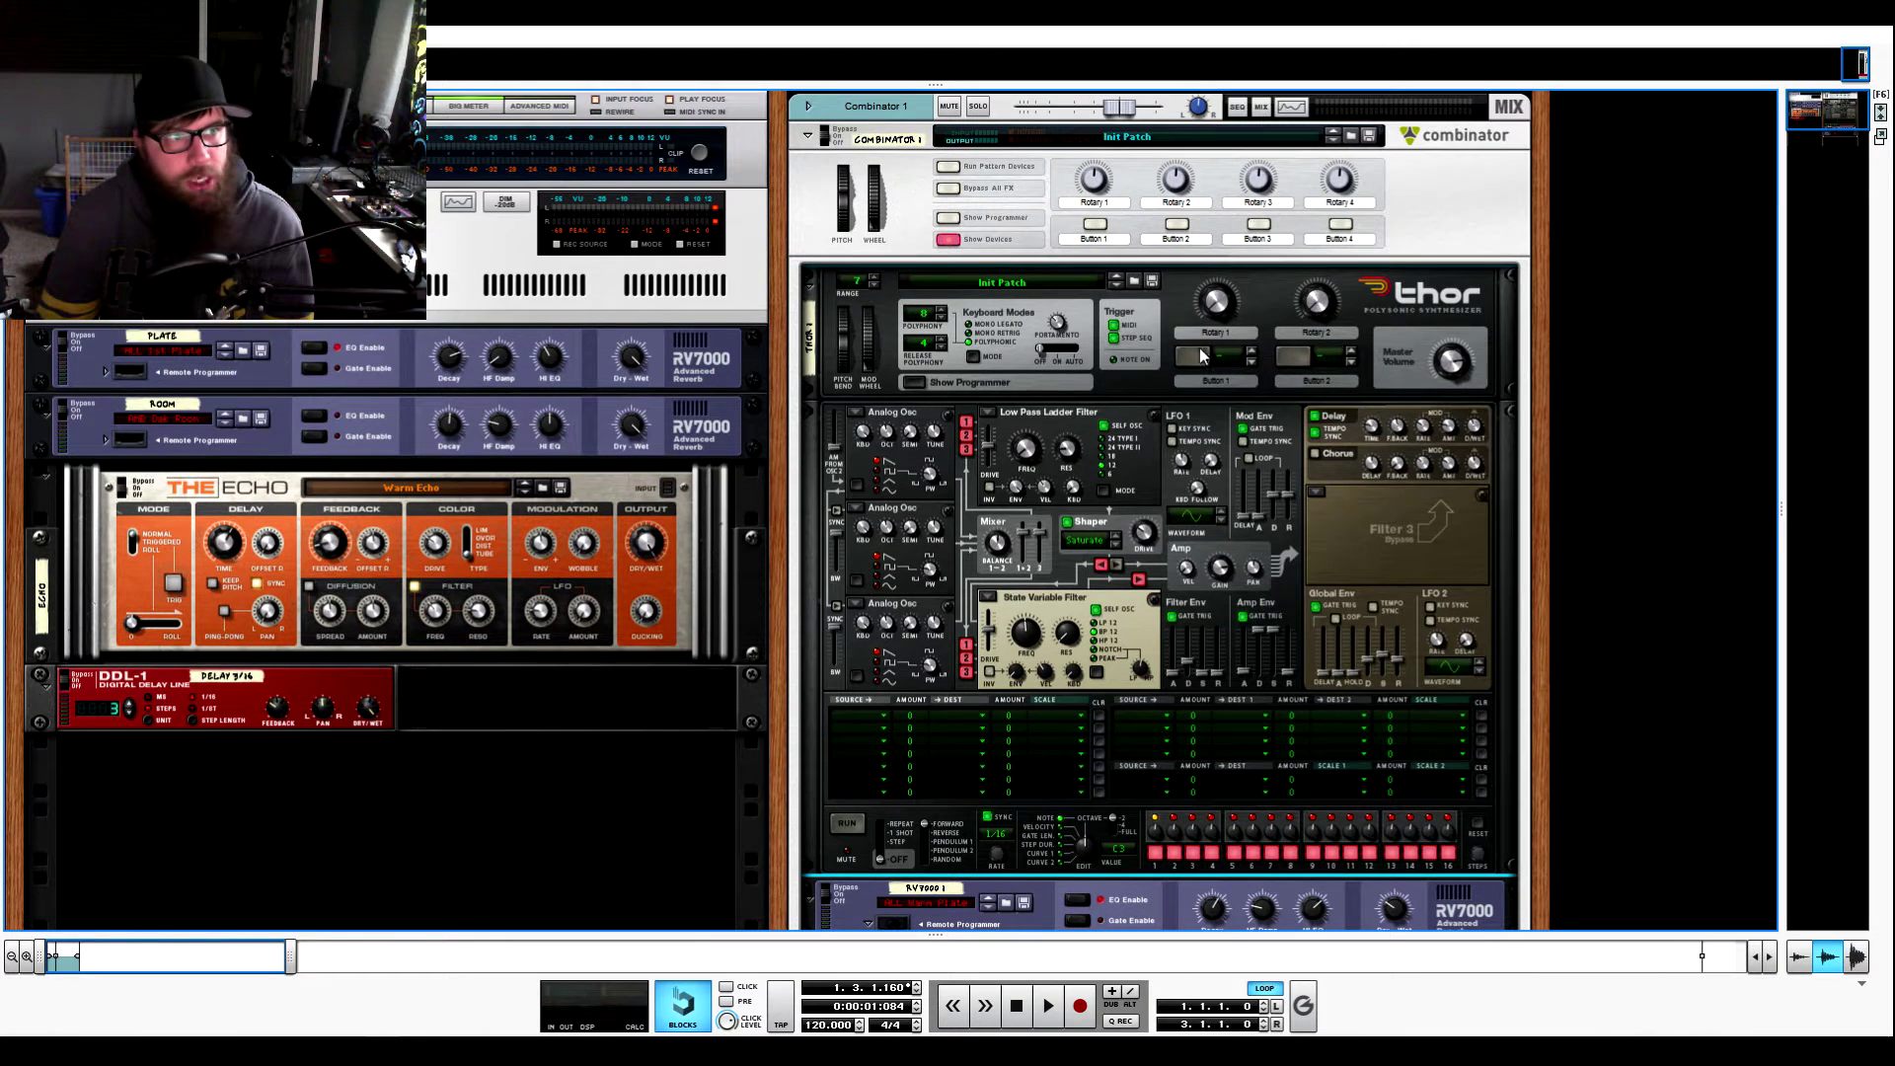
pyautogui.click(809, 137)
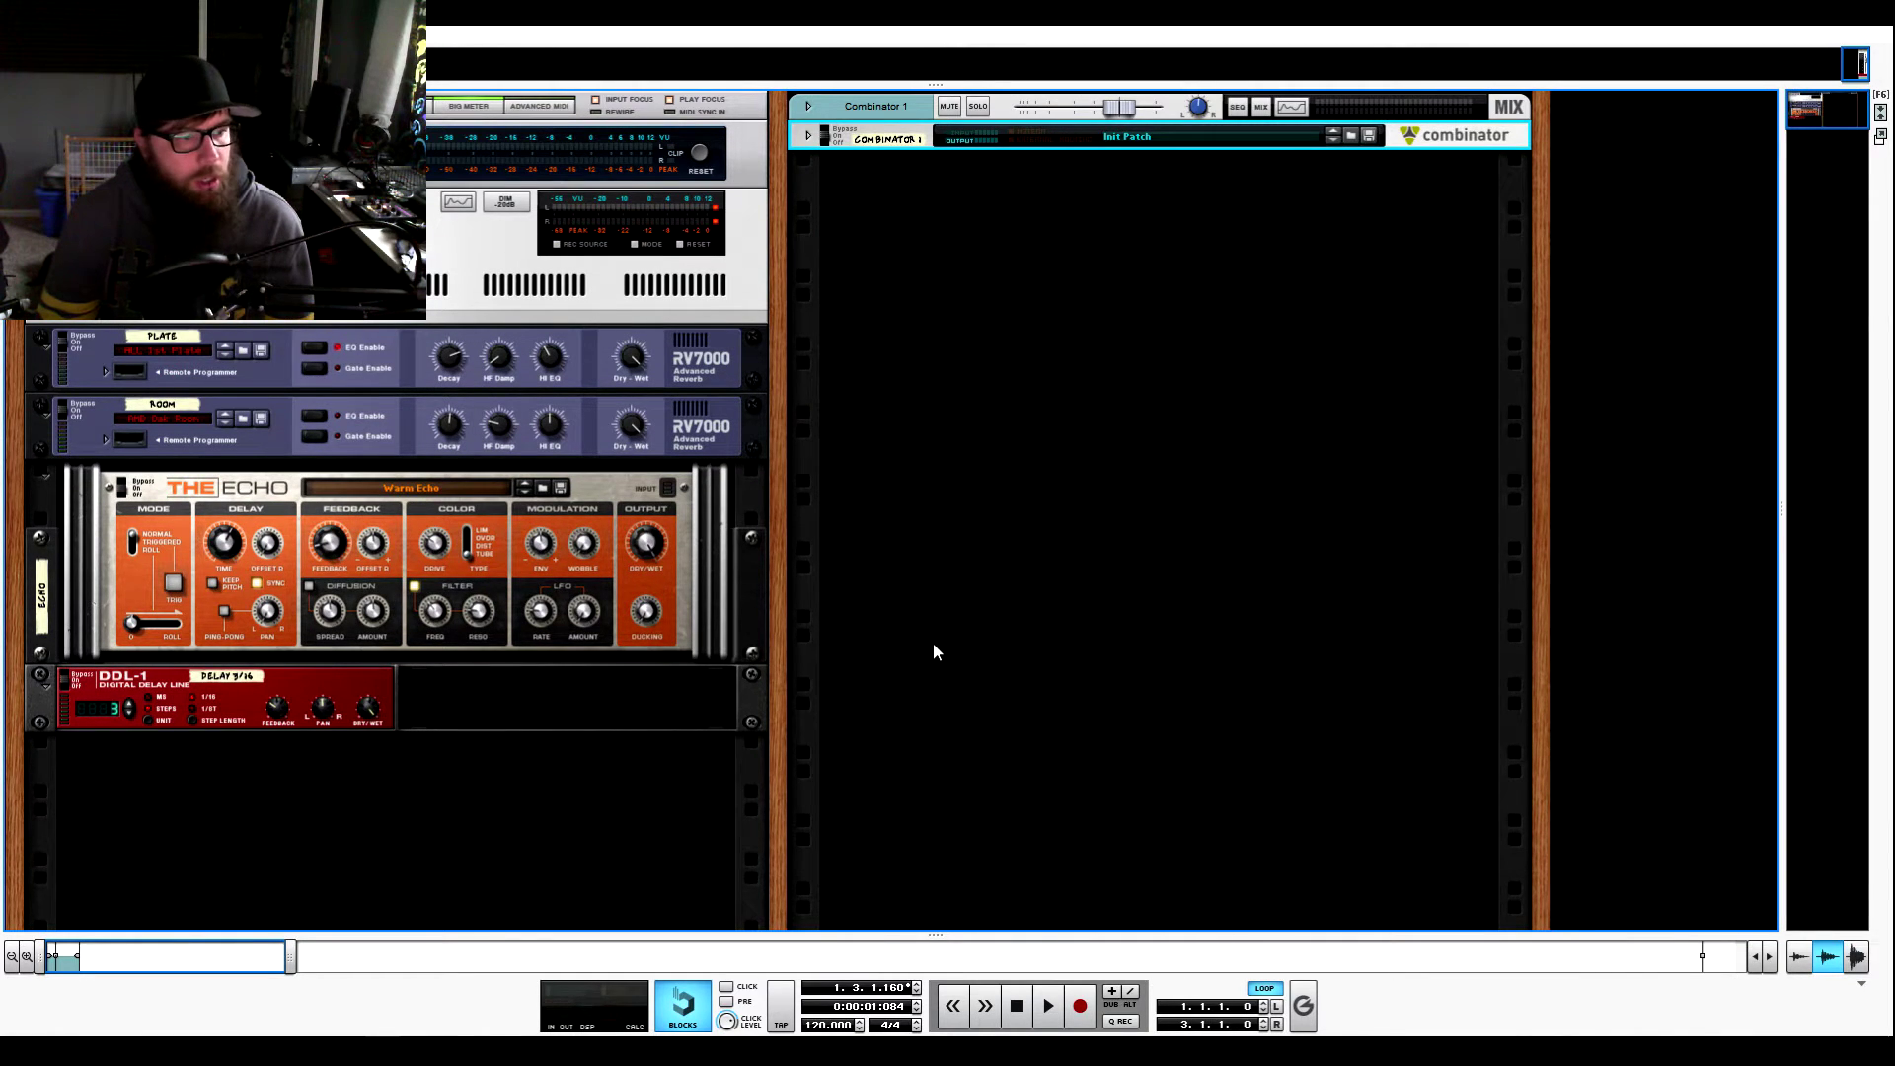
pyautogui.rightClick(983, 308)
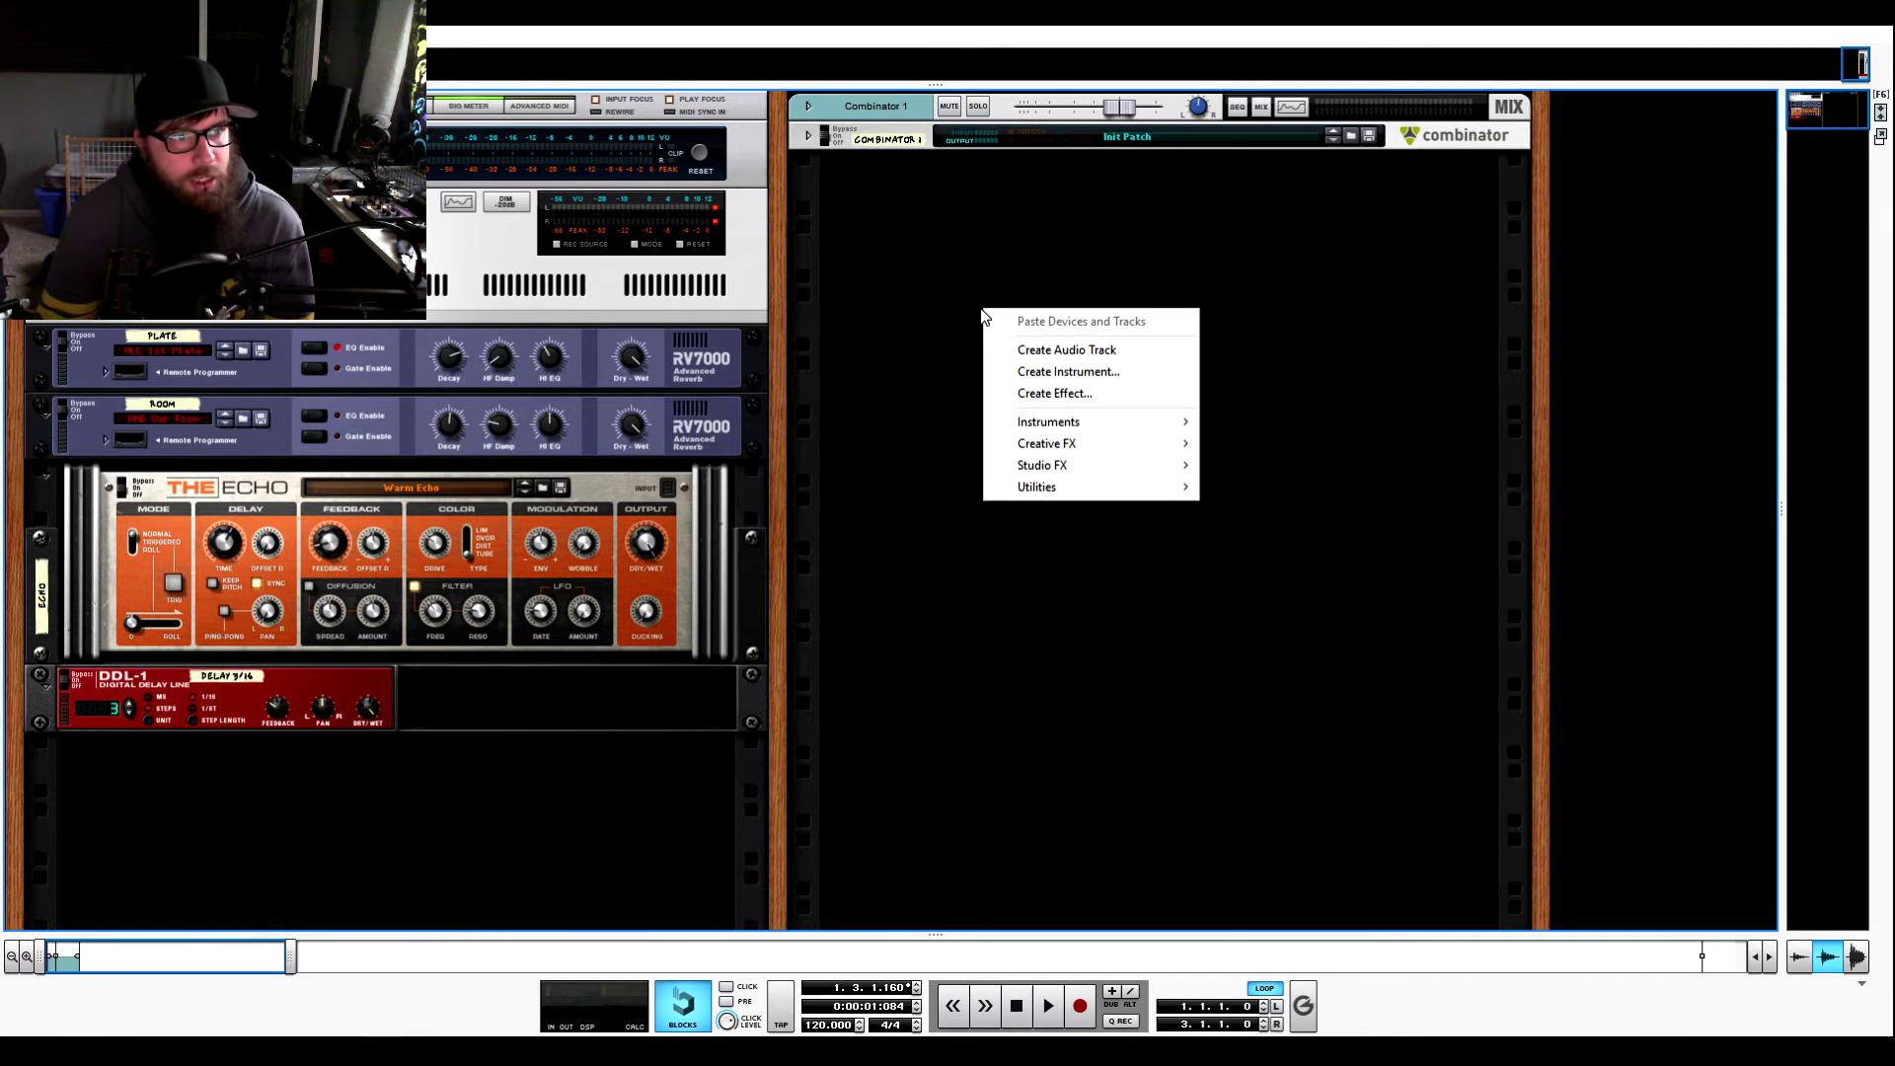
pyautogui.moveTo(1150, 491)
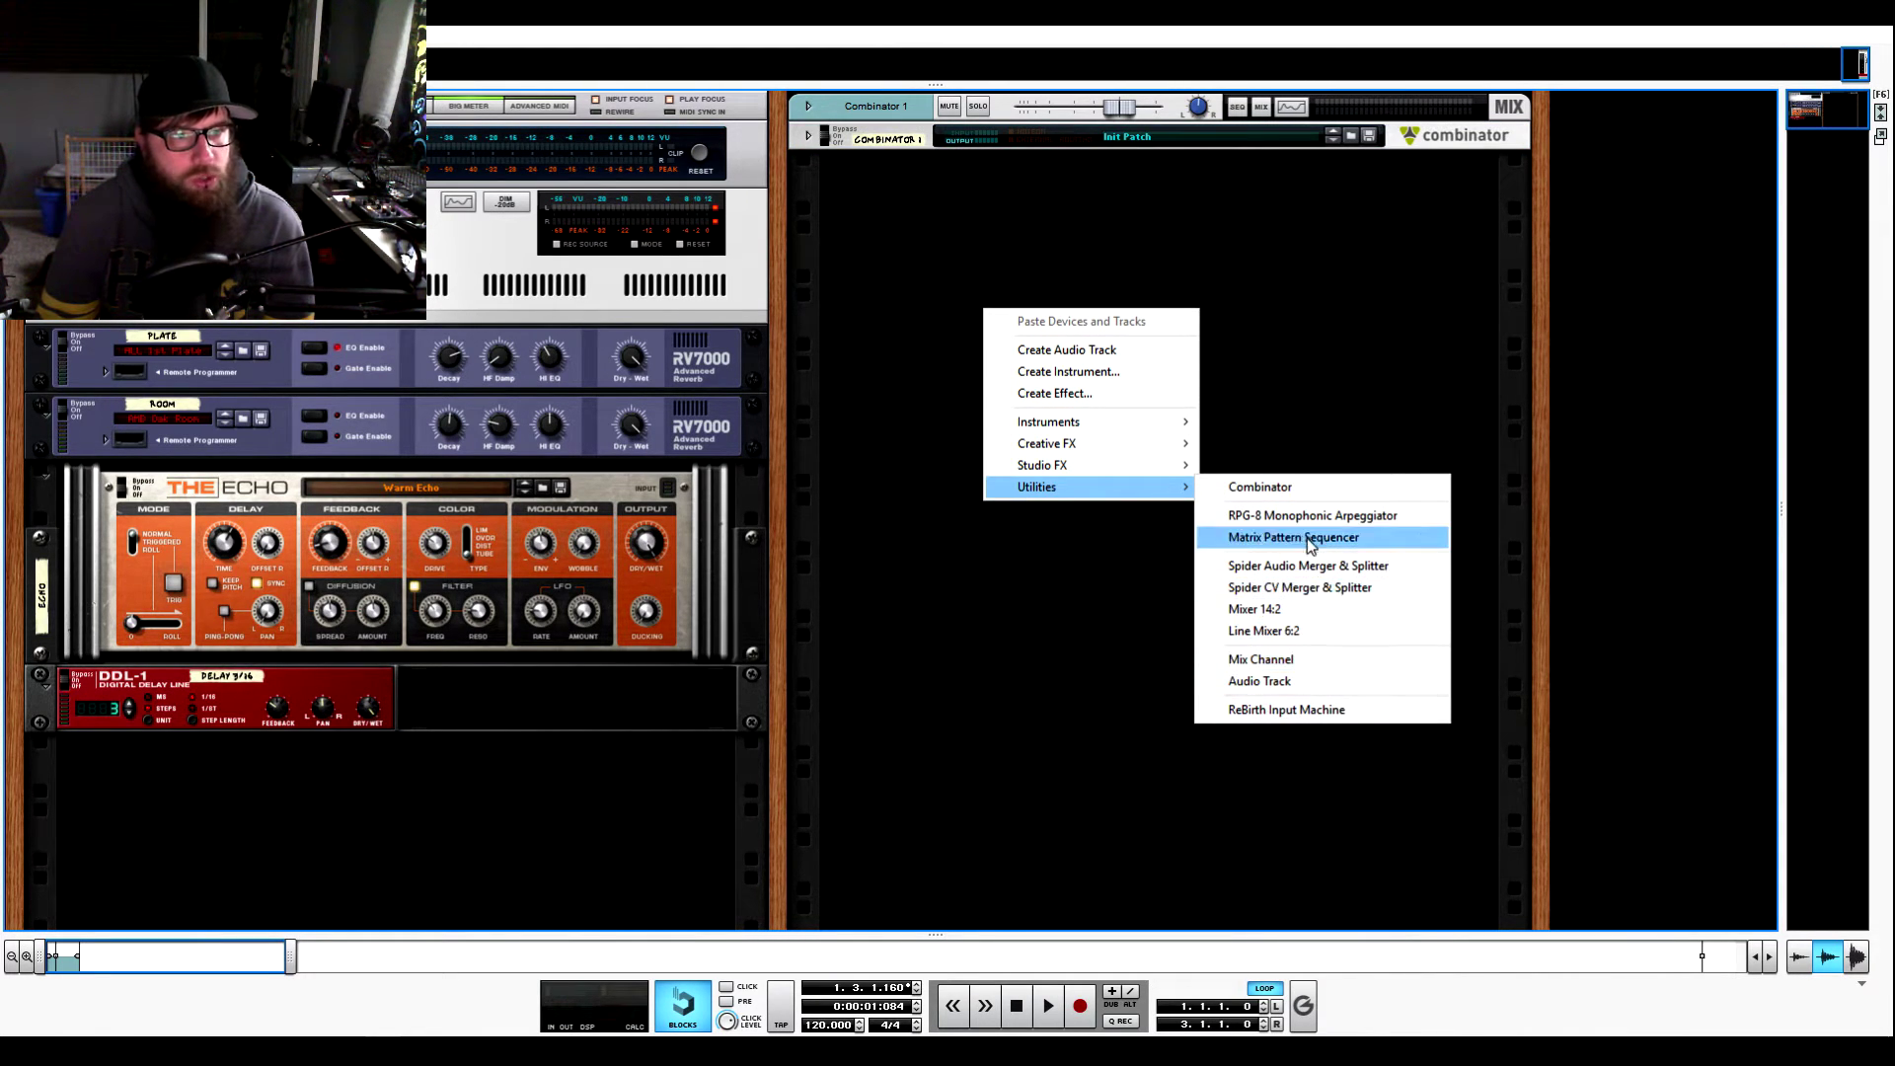
pyautogui.click(1263, 487)
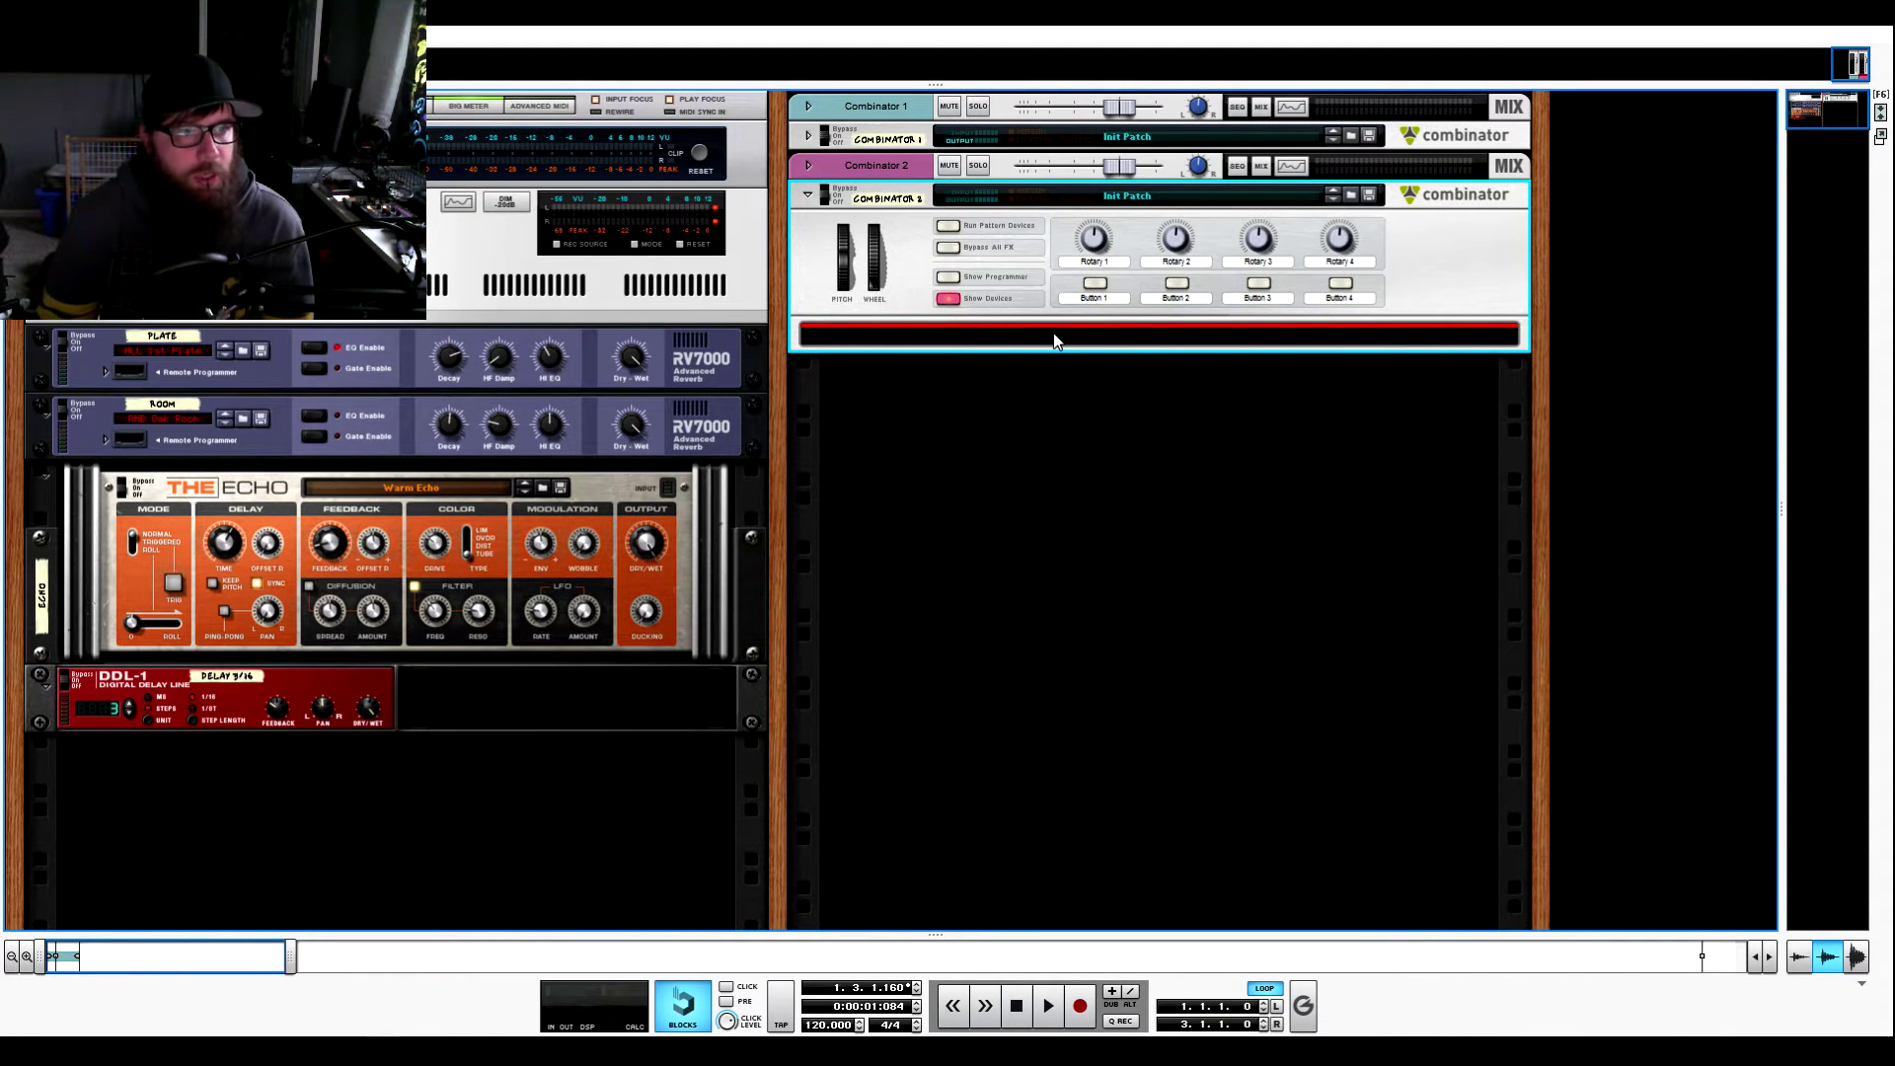
# Step: Create a Thor Polysonic Synthesizer inside Combinator 2 and show its programmer
pyautogui.rightClick(1010, 339)
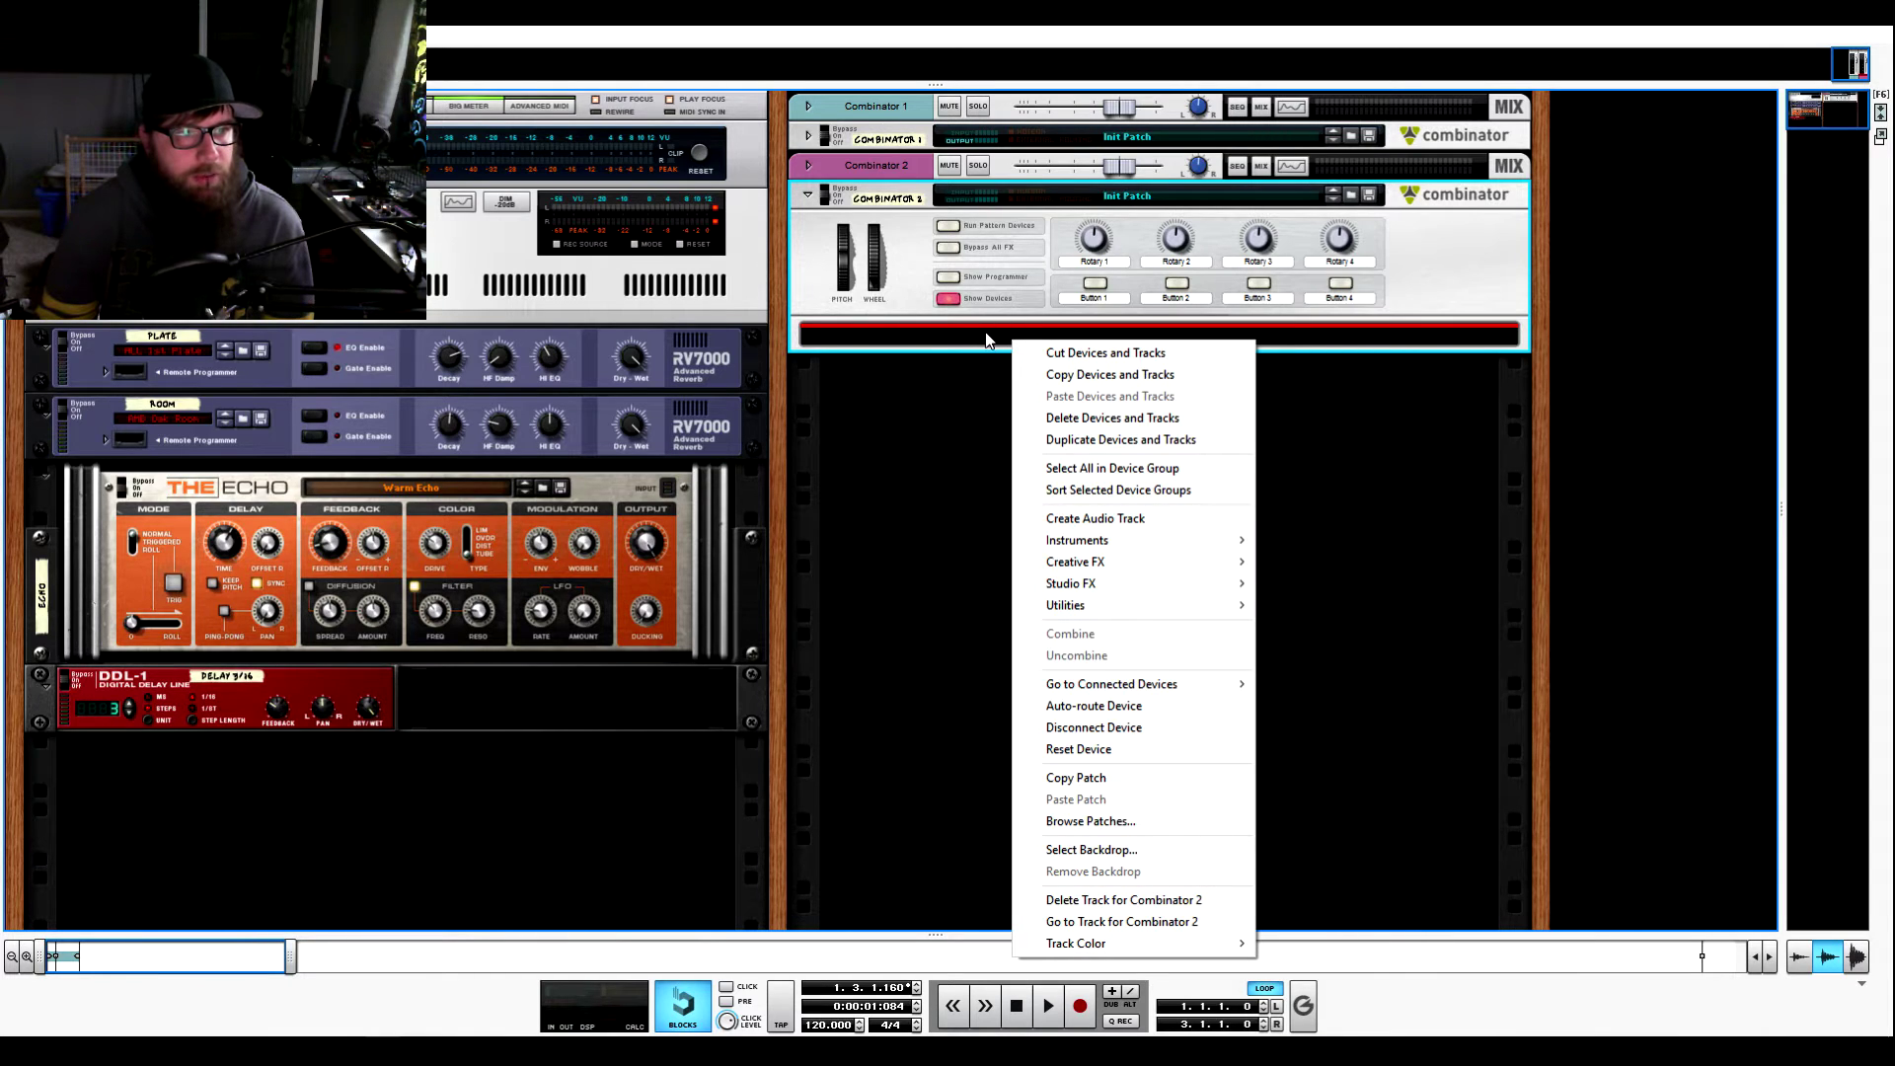
pyautogui.moveTo(1157, 540)
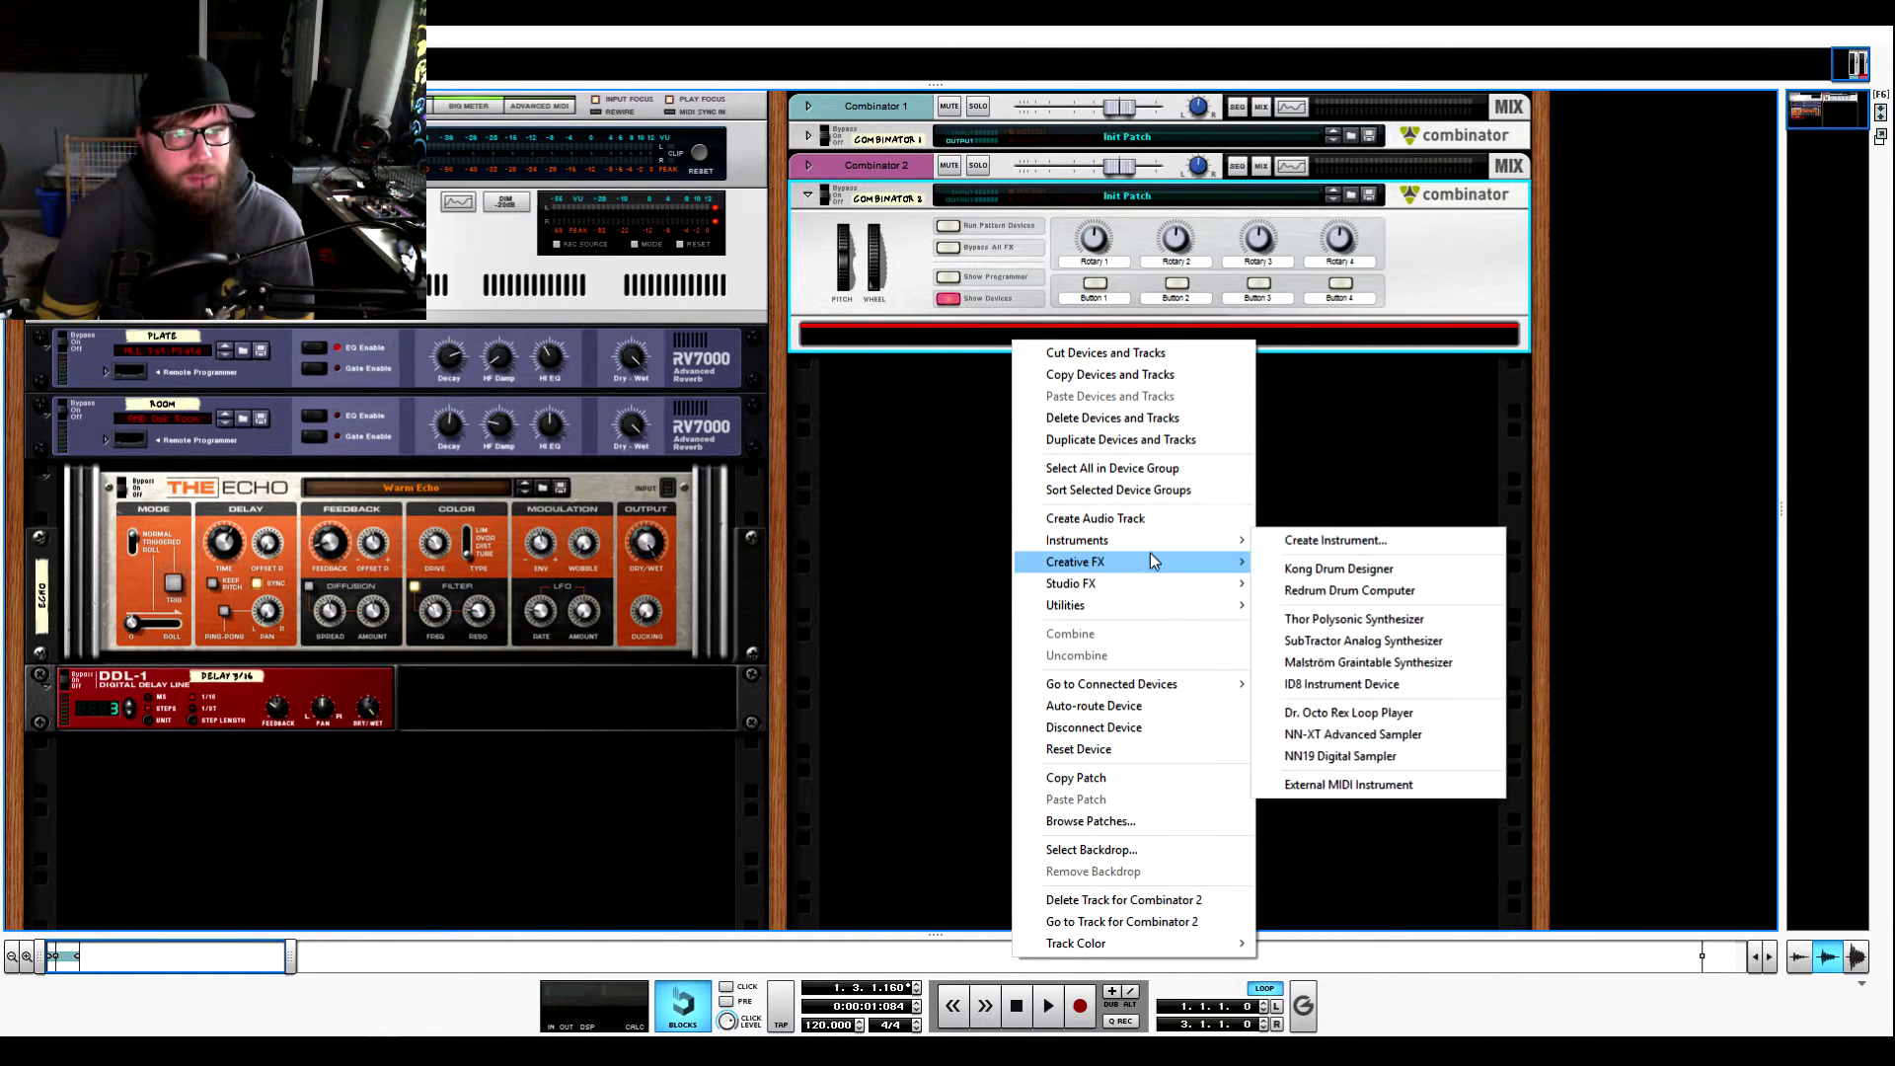
pyautogui.click(1395, 621)
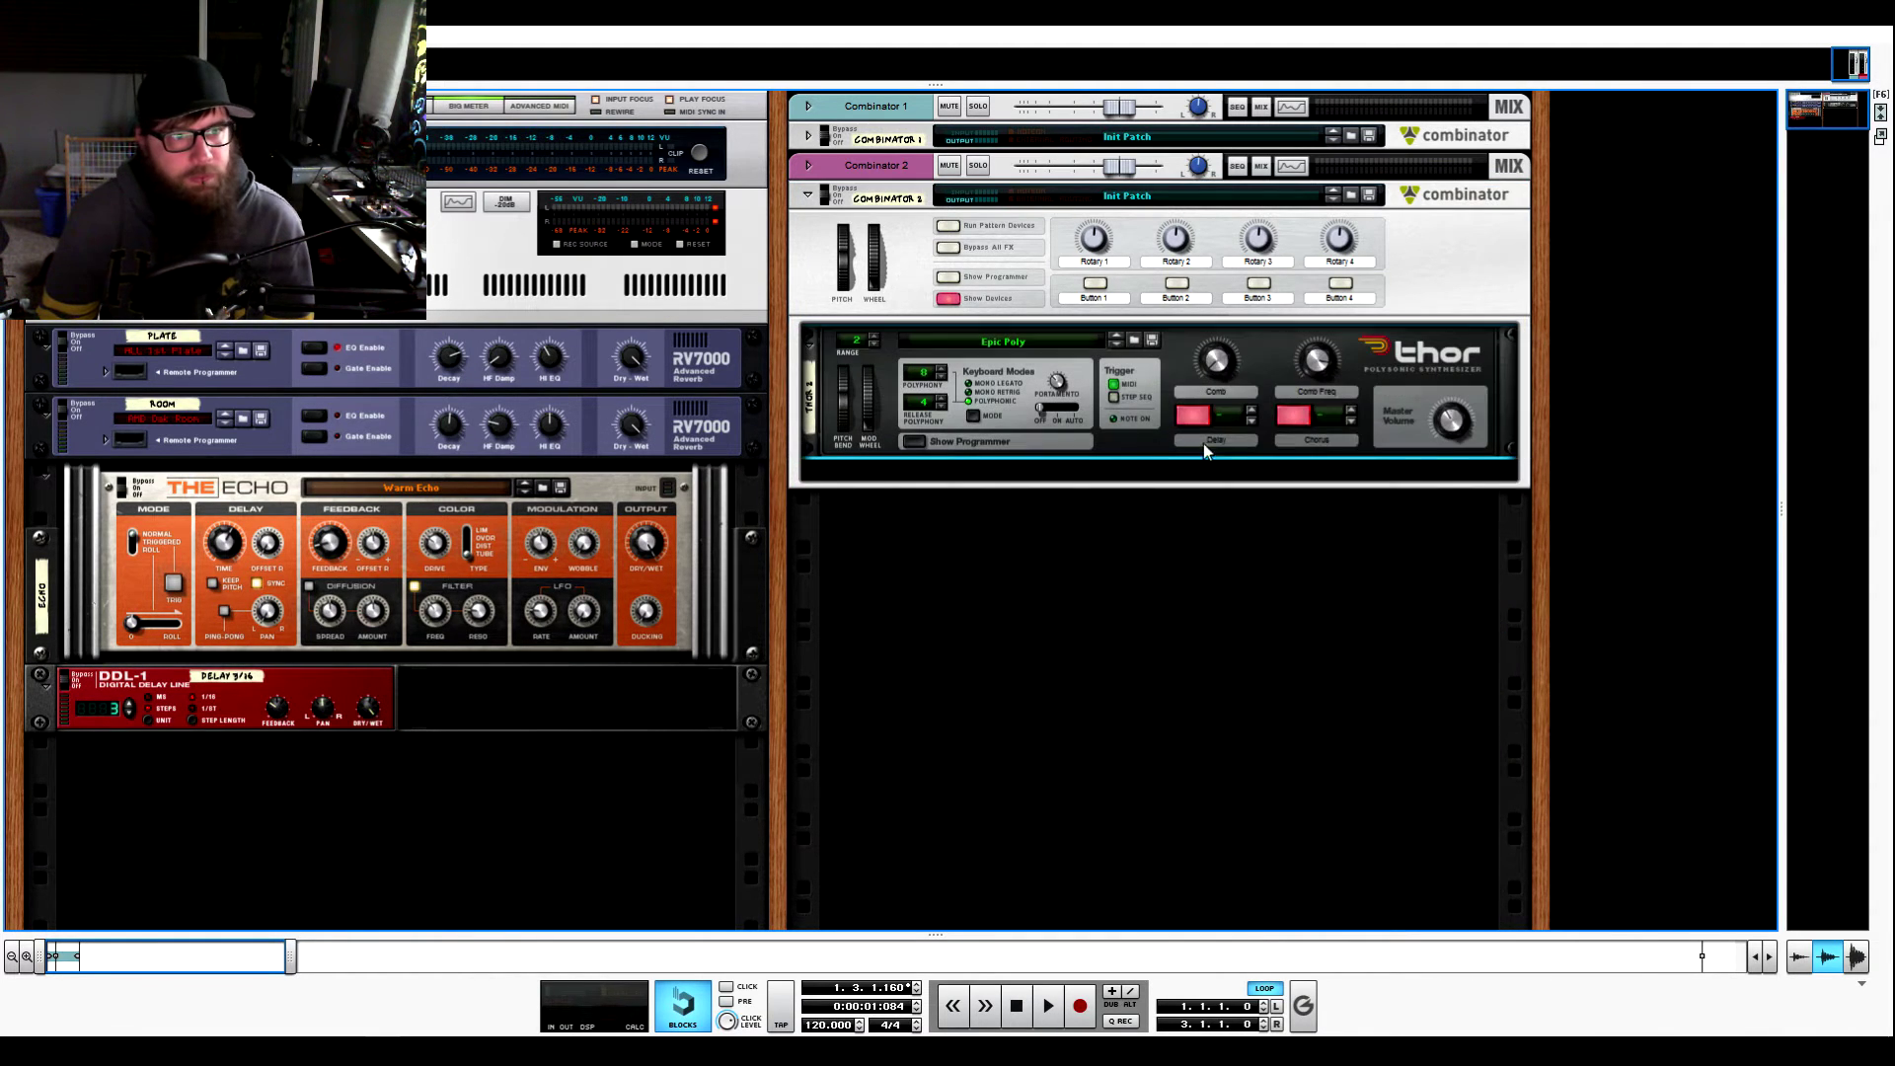
pyautogui.click(903, 442)
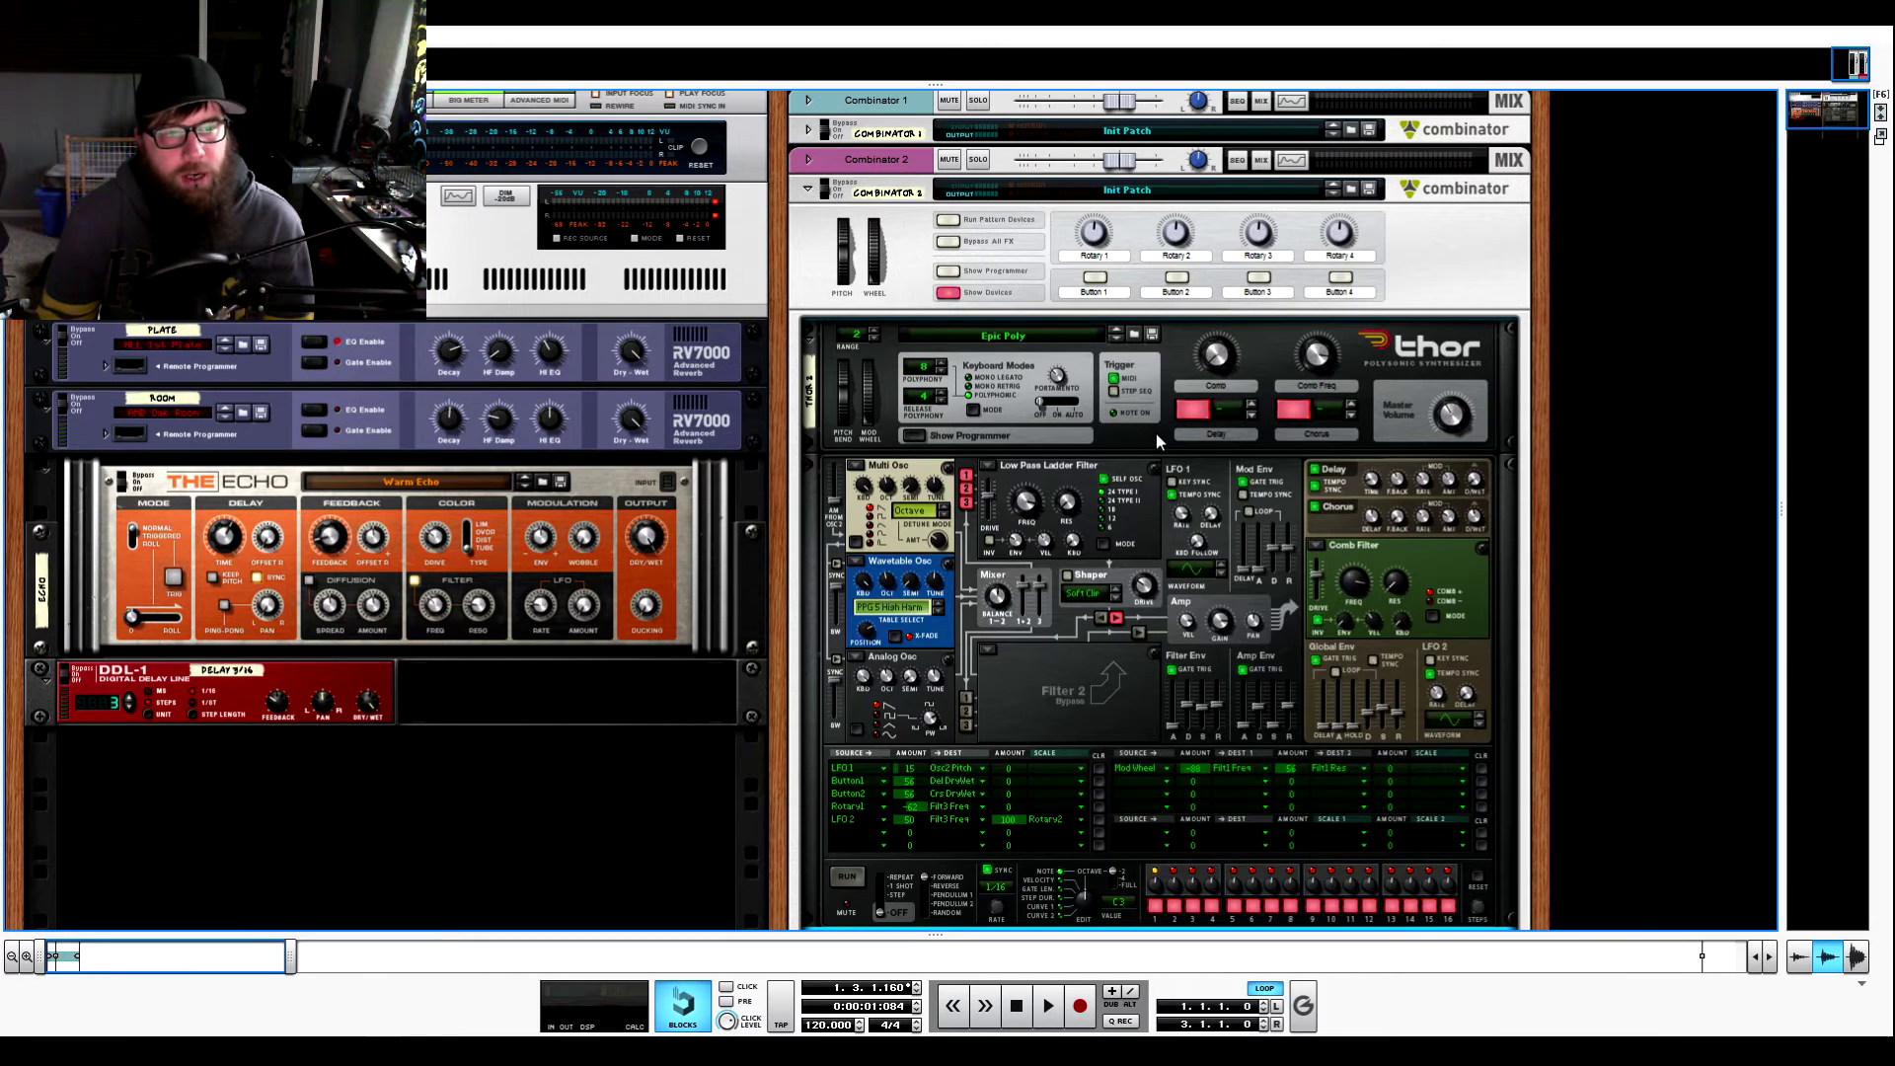
# Step: Reset the new Thor to its Init Patch
pyautogui.rightClick(1178, 367)
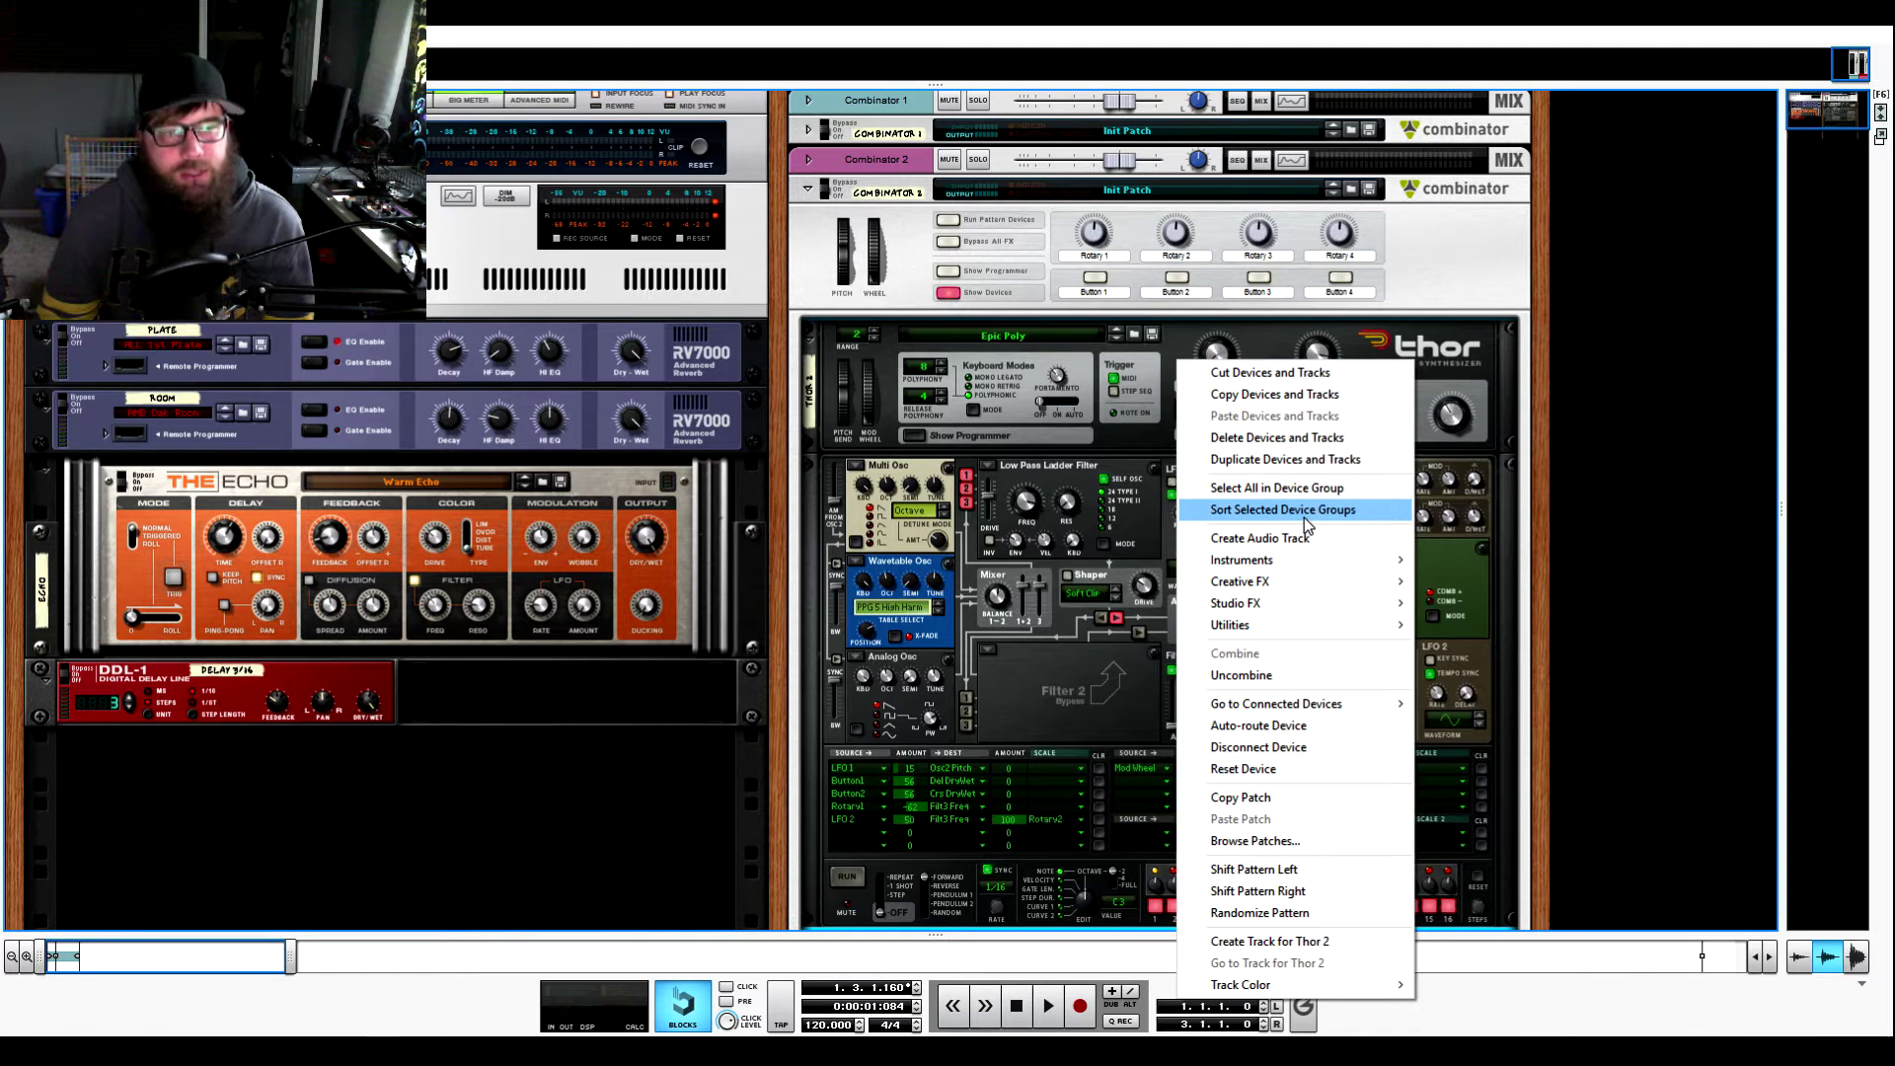
pyautogui.click(1151, 335)
pyautogui.click(1177, 675)
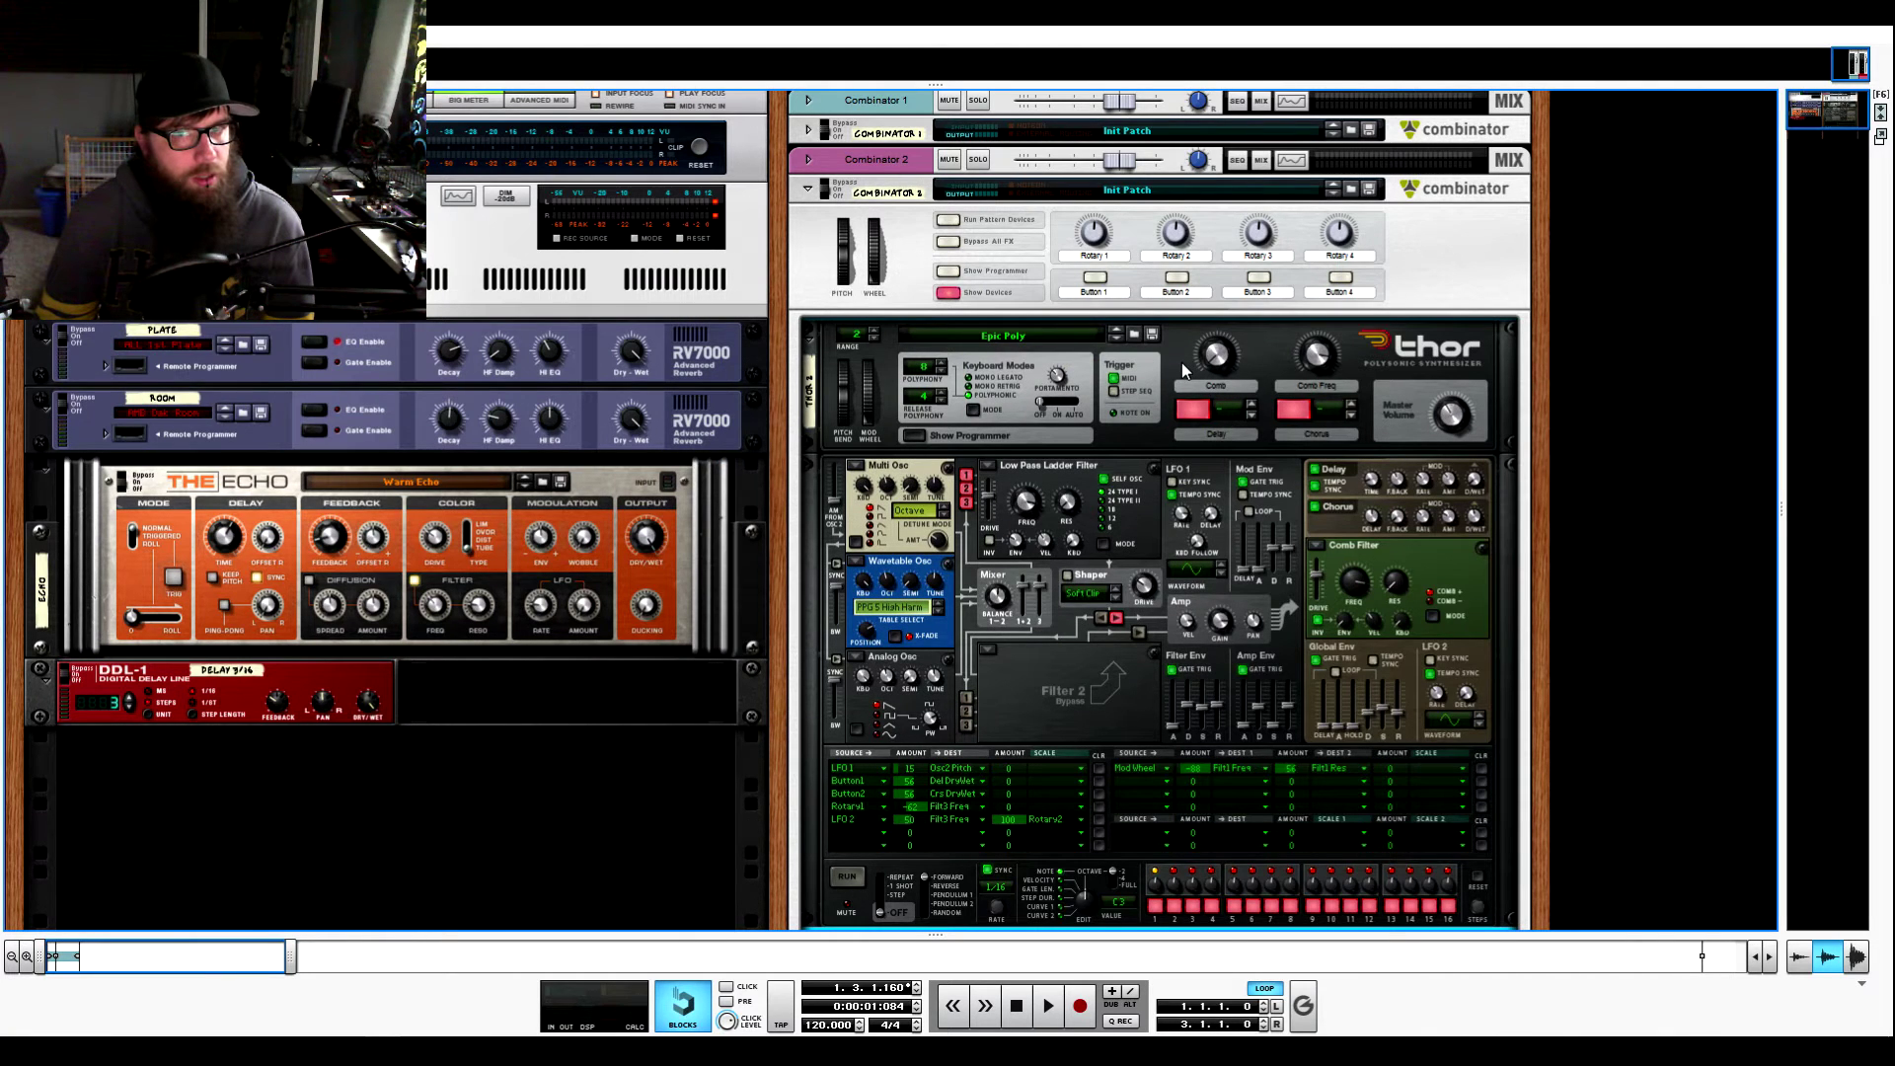
pyautogui.rightClick(1181, 364)
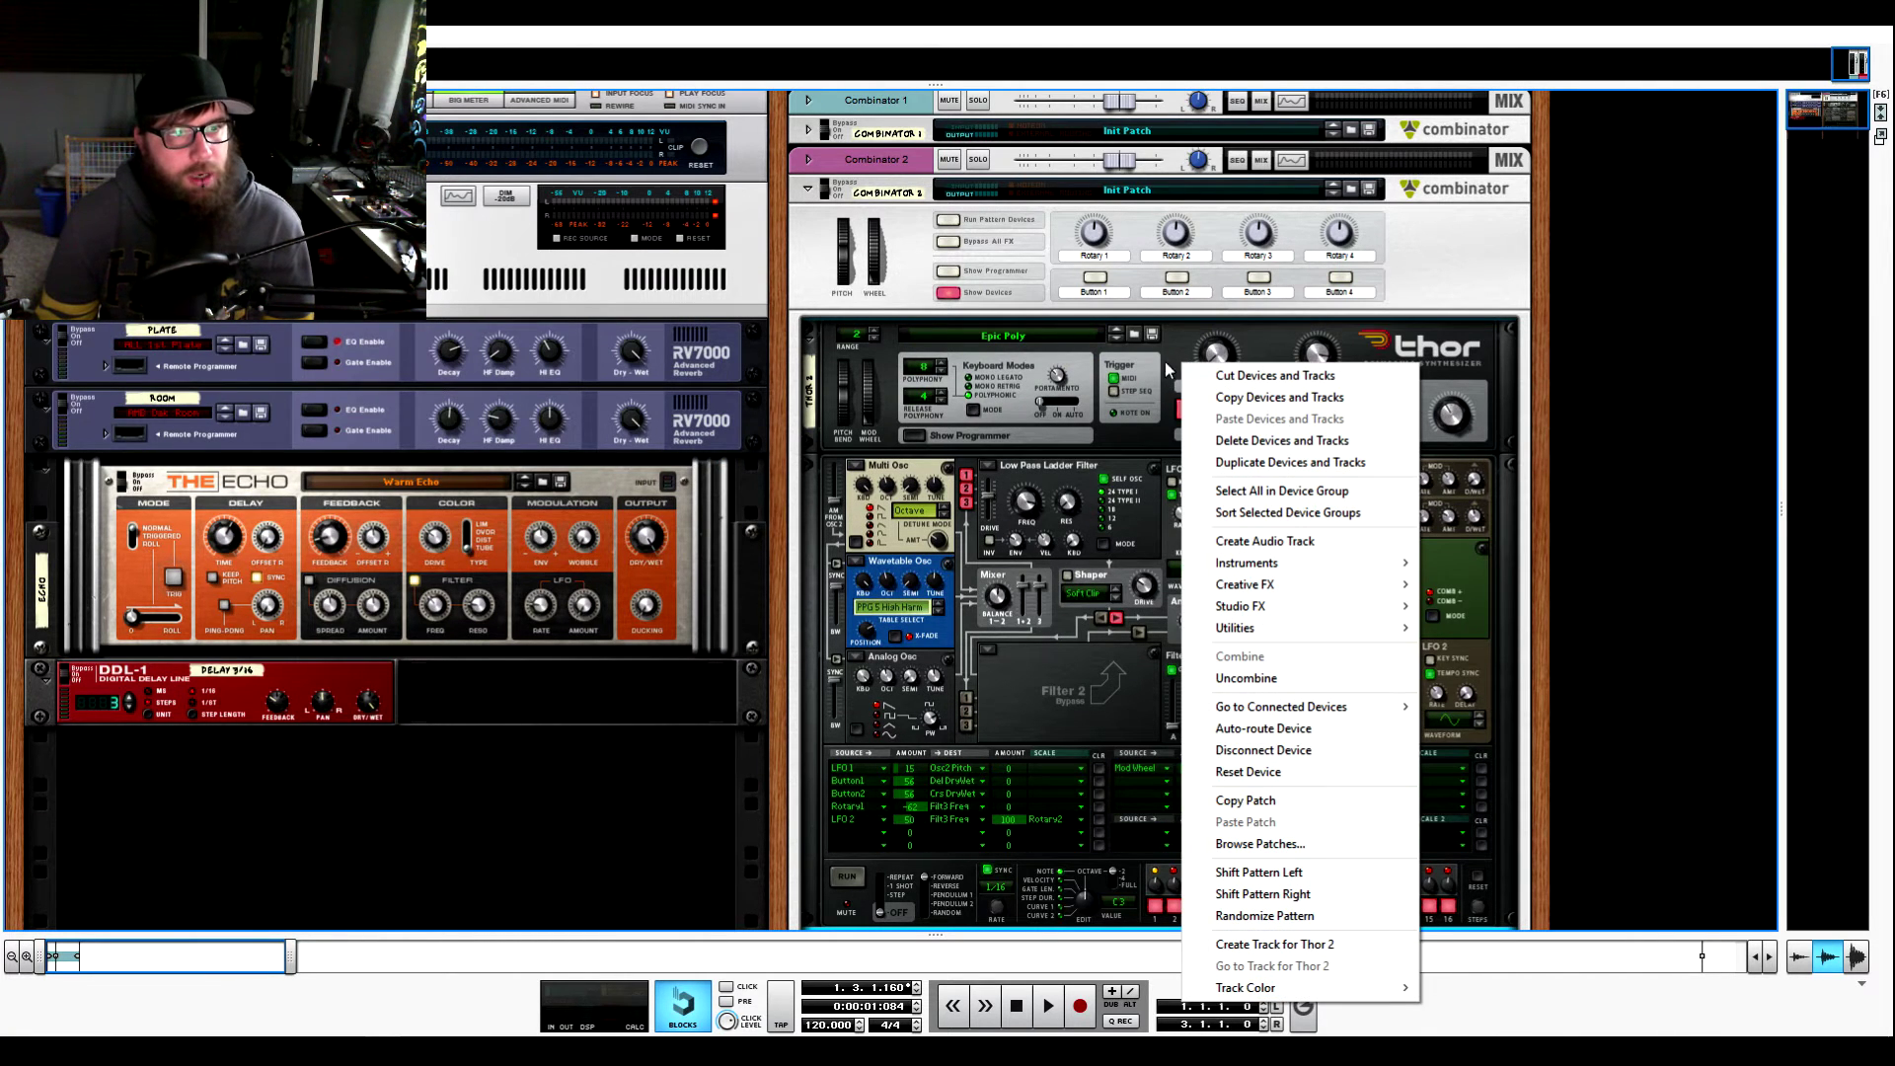
pyautogui.click(1323, 772)
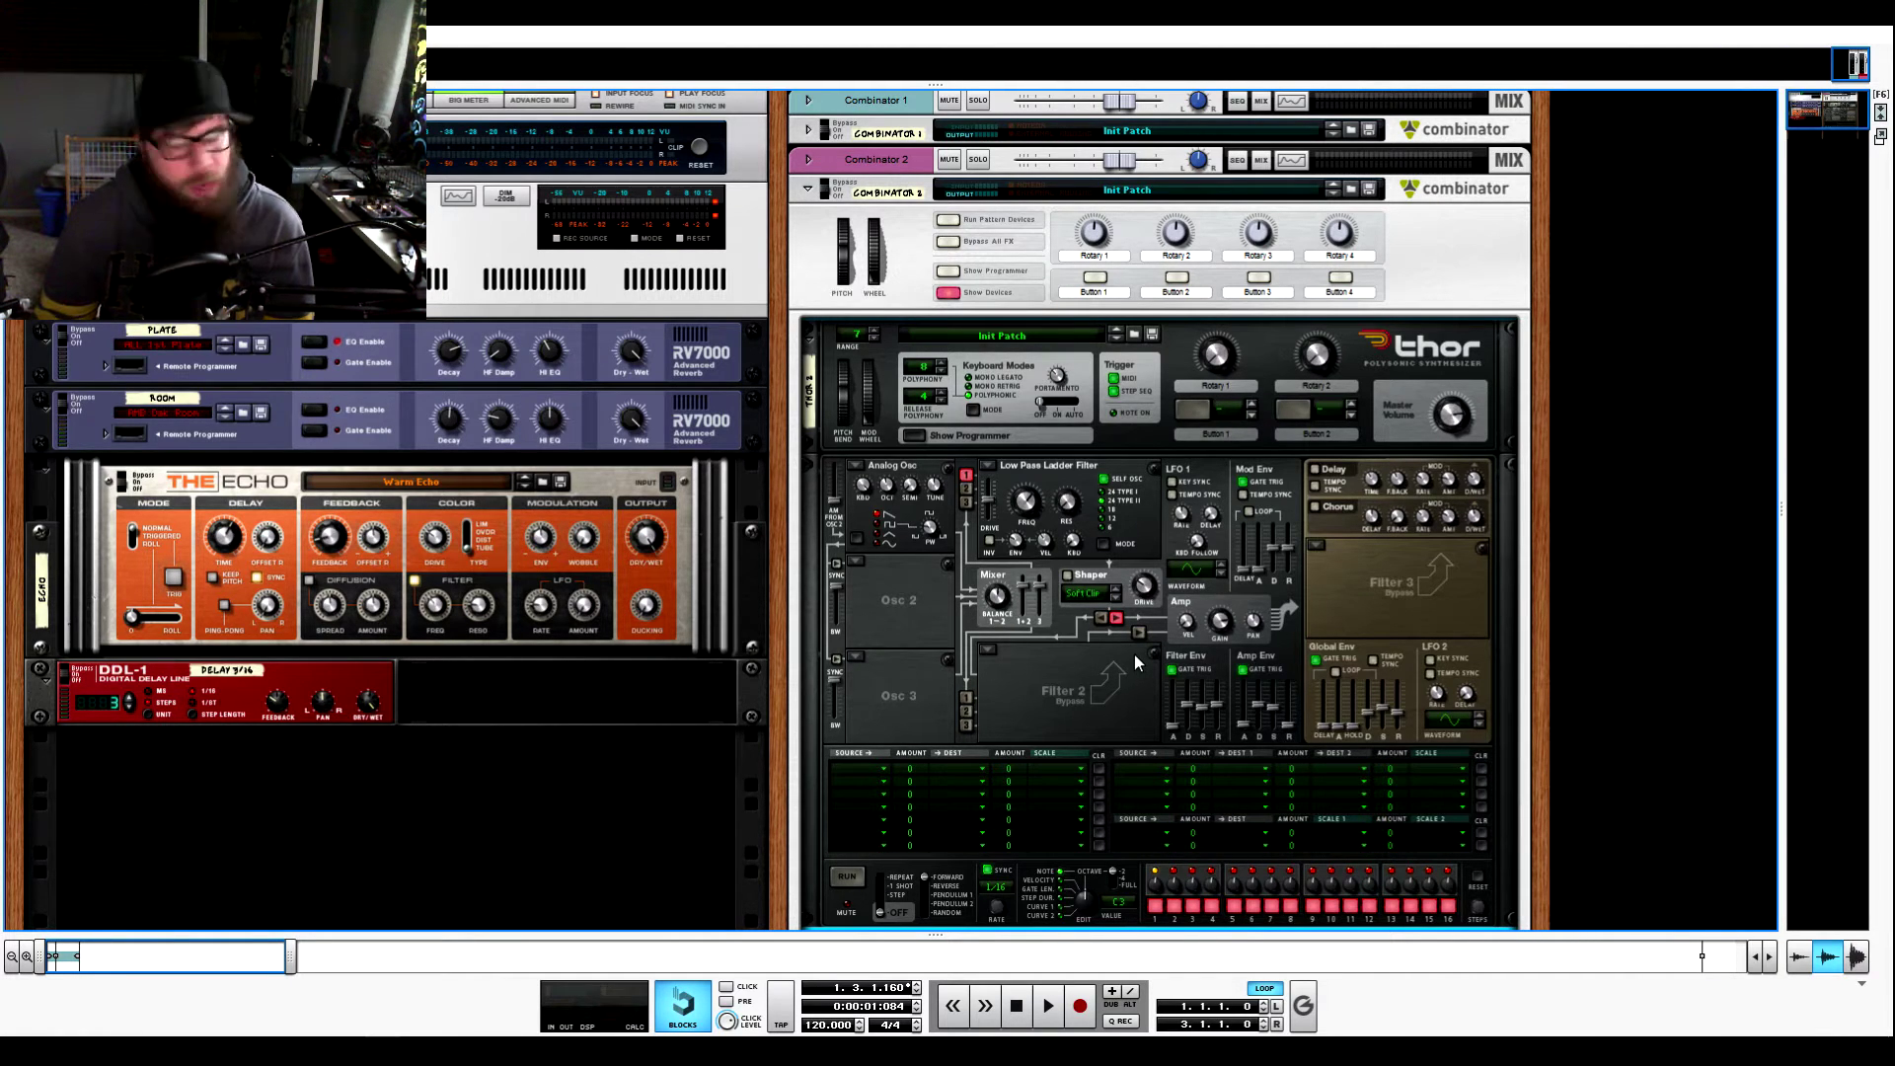
# Step: Use Analog oscillators in all three Thor slots and route oscillators 2 and 3 into filter 1
pyautogui.click(854, 465)
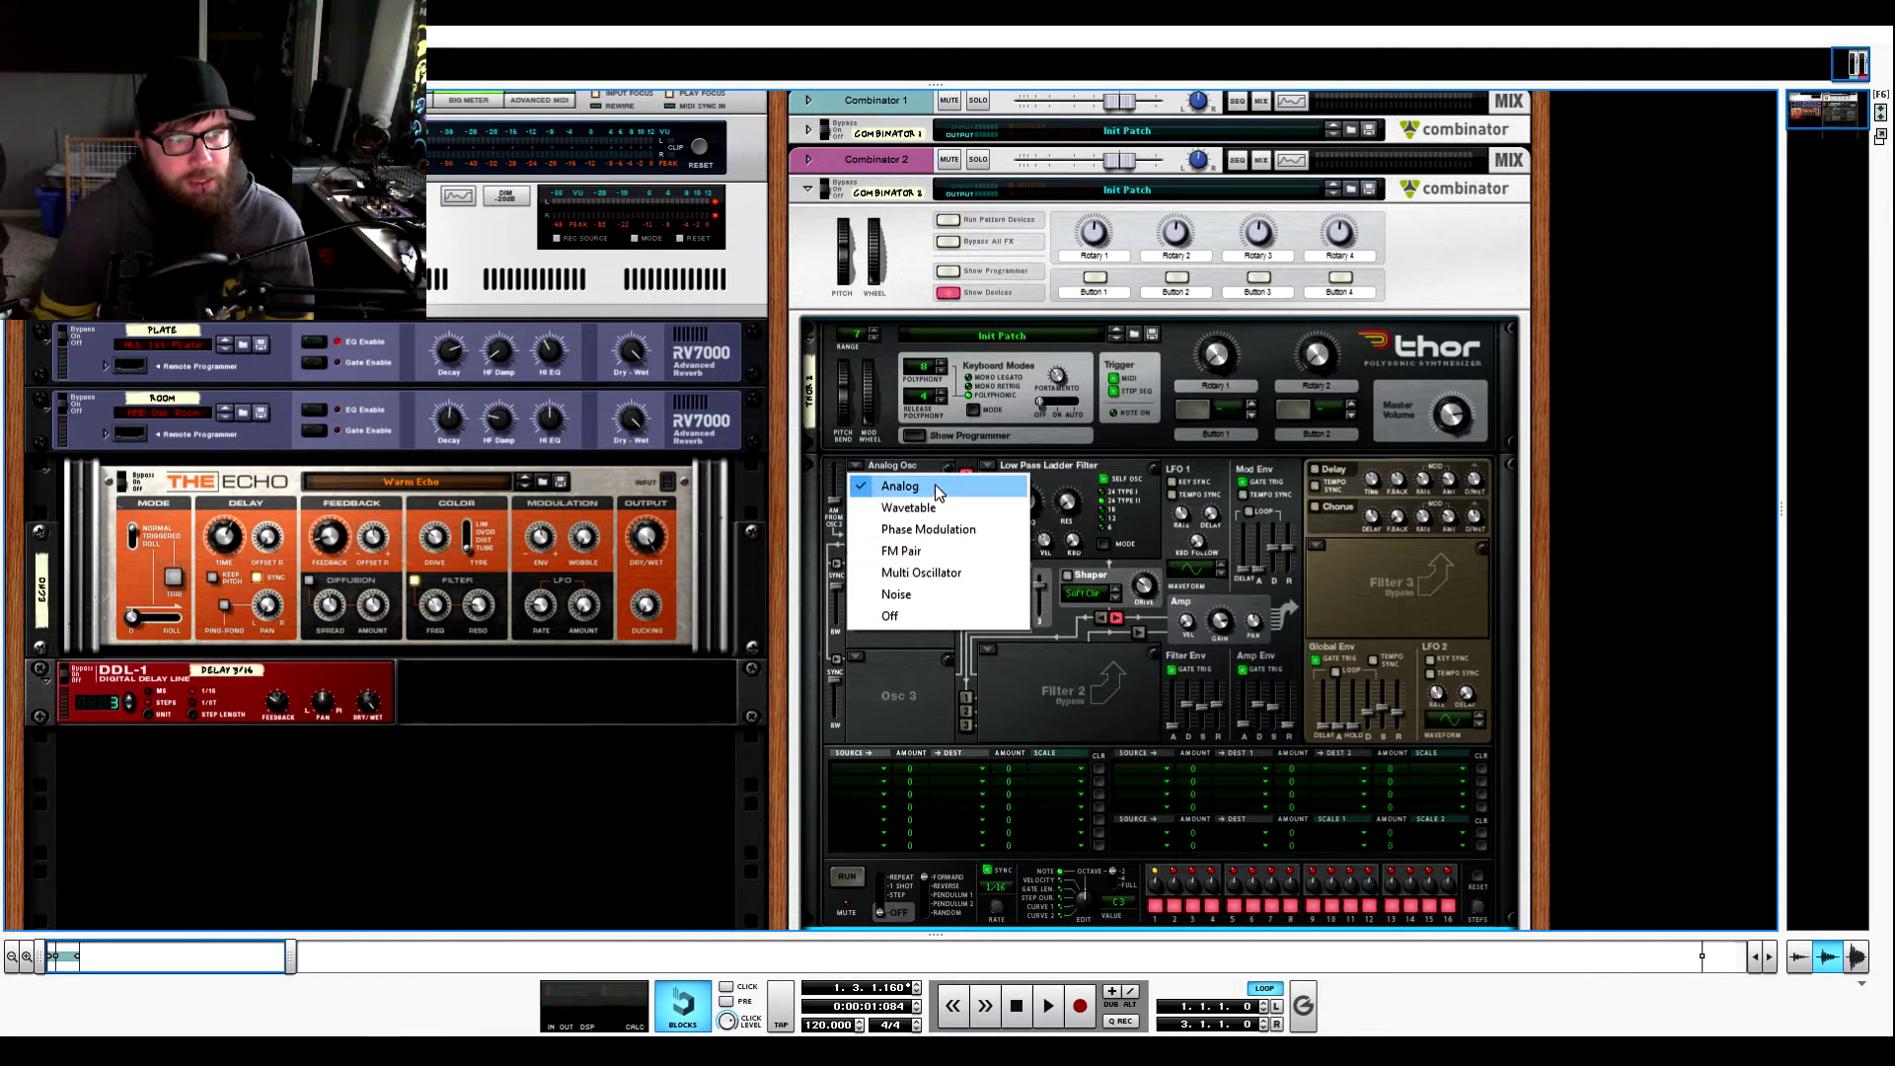
pyautogui.click(859, 487)
pyautogui.click(855, 562)
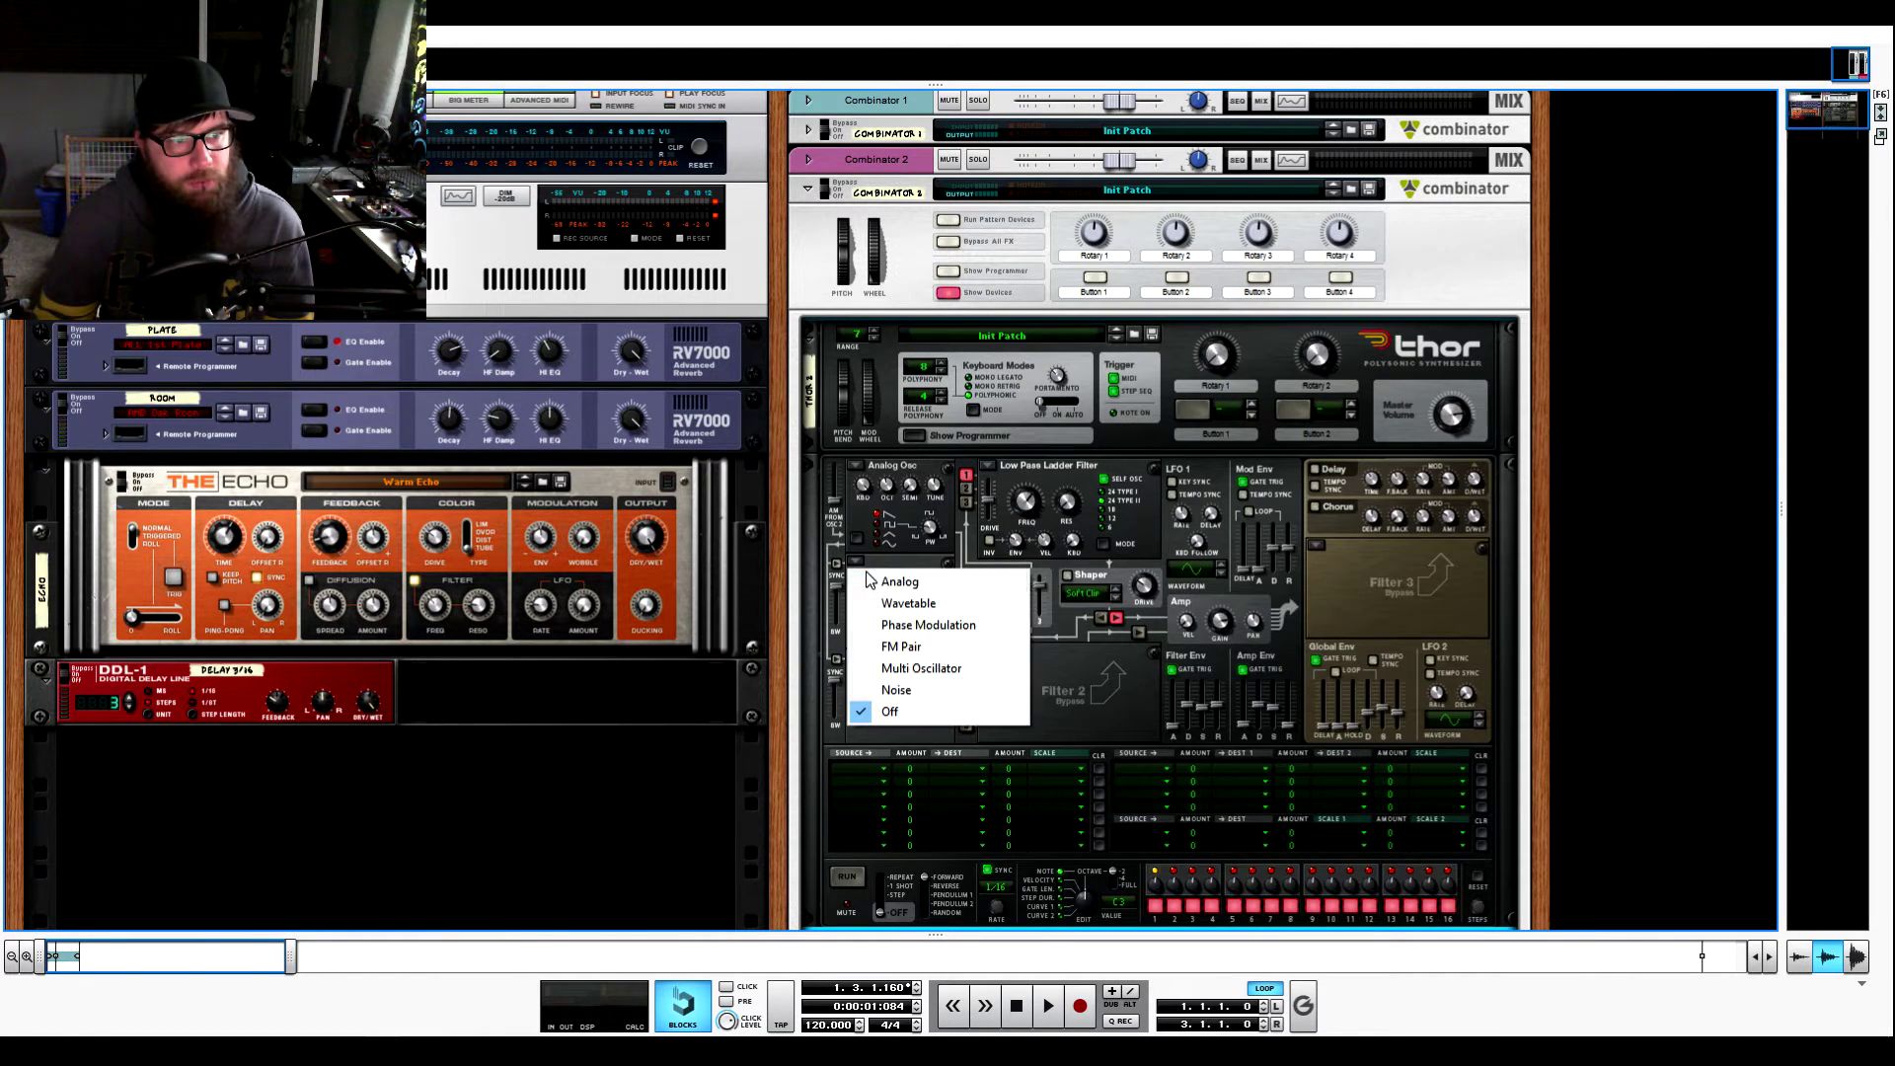
pyautogui.click(859, 577)
pyautogui.click(856, 661)
pyautogui.click(862, 676)
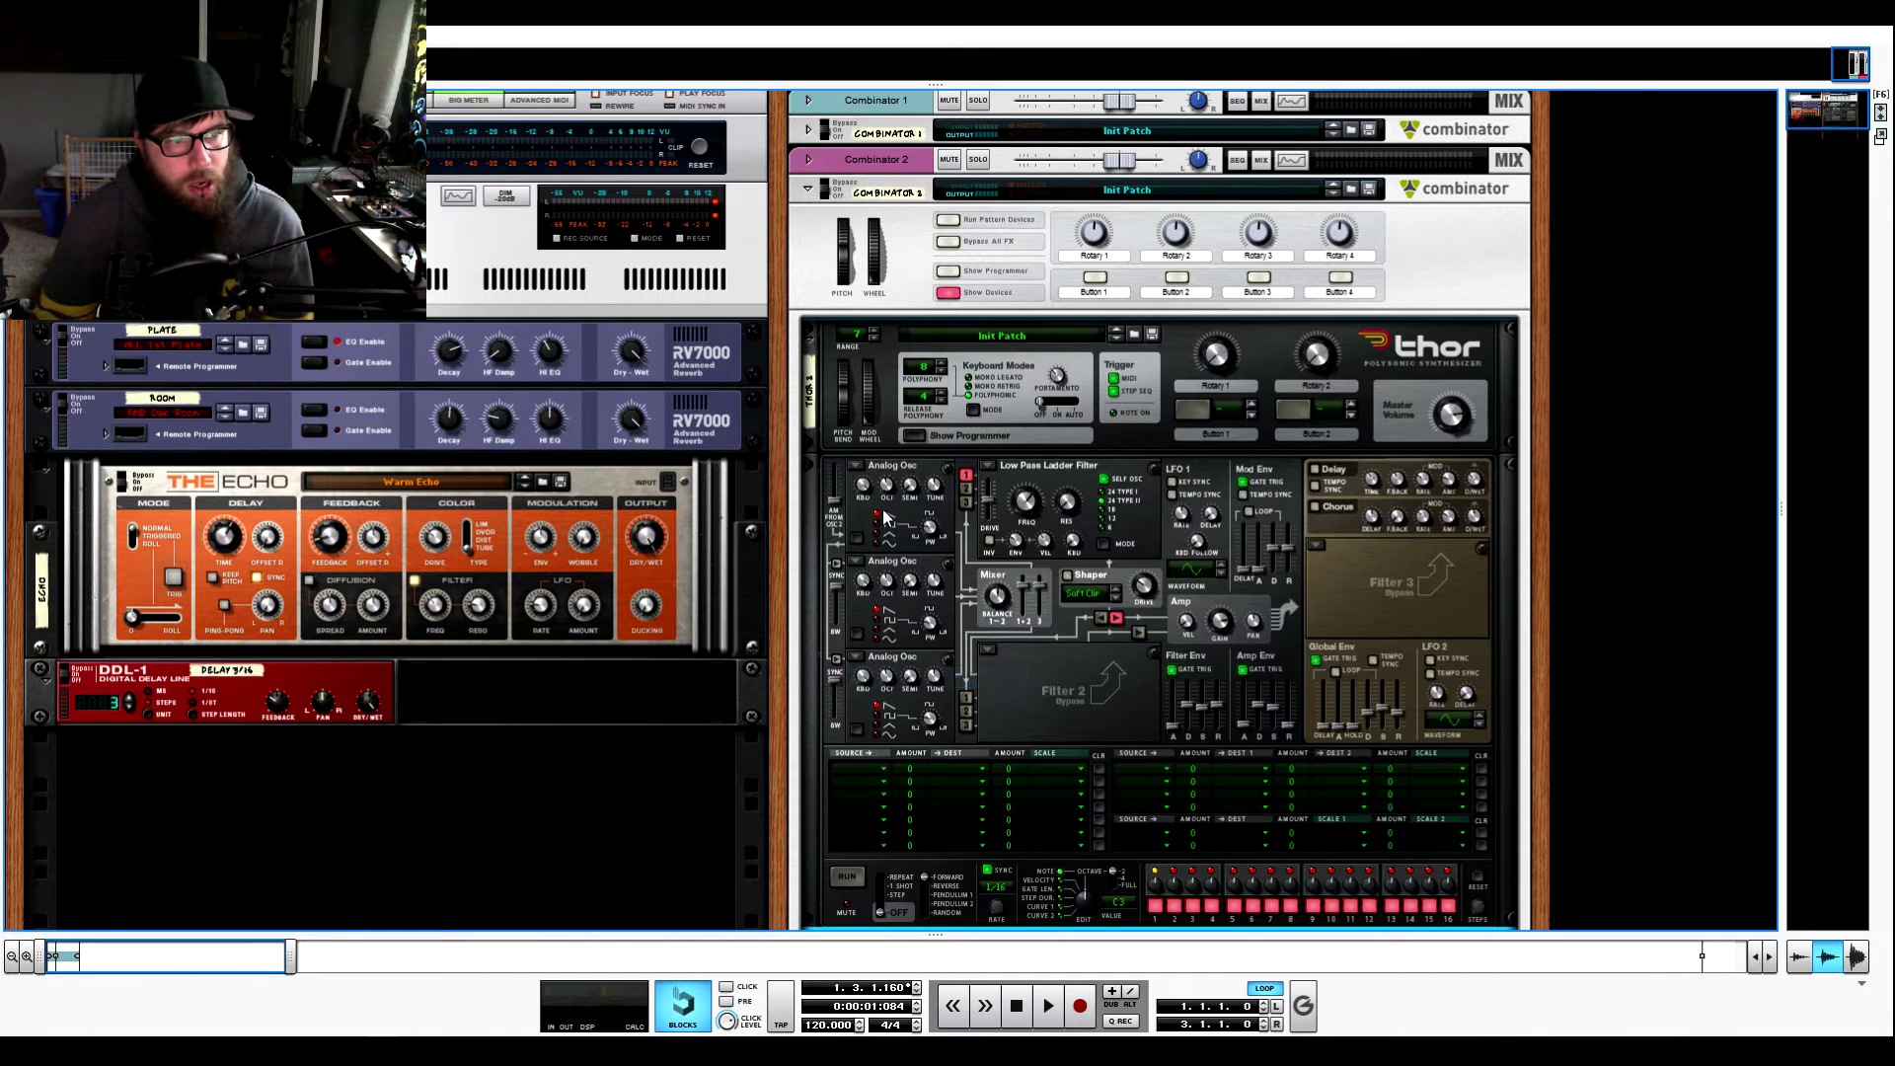
pyautogui.click(965, 488)
pyautogui.click(965, 501)
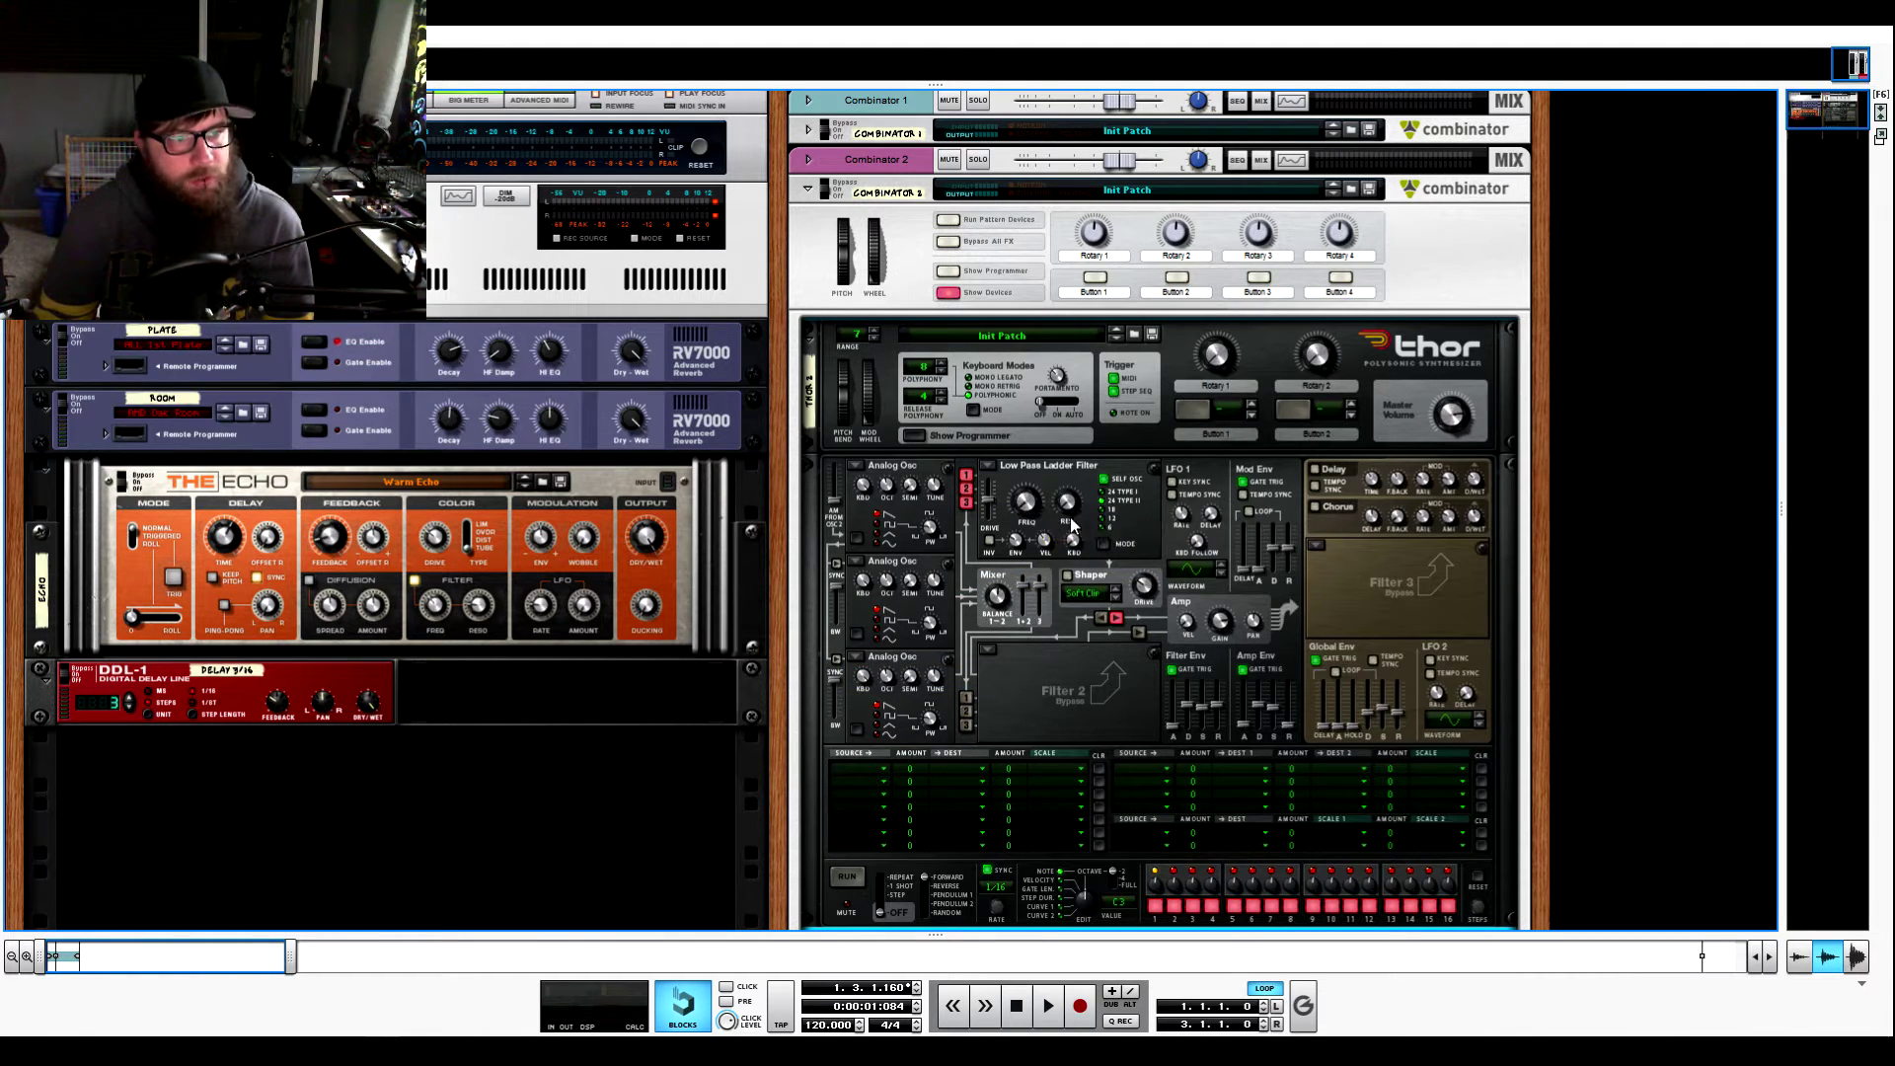
# Step: Lower the sustain of Thor's filter envelope
pyautogui.click(1066, 575)
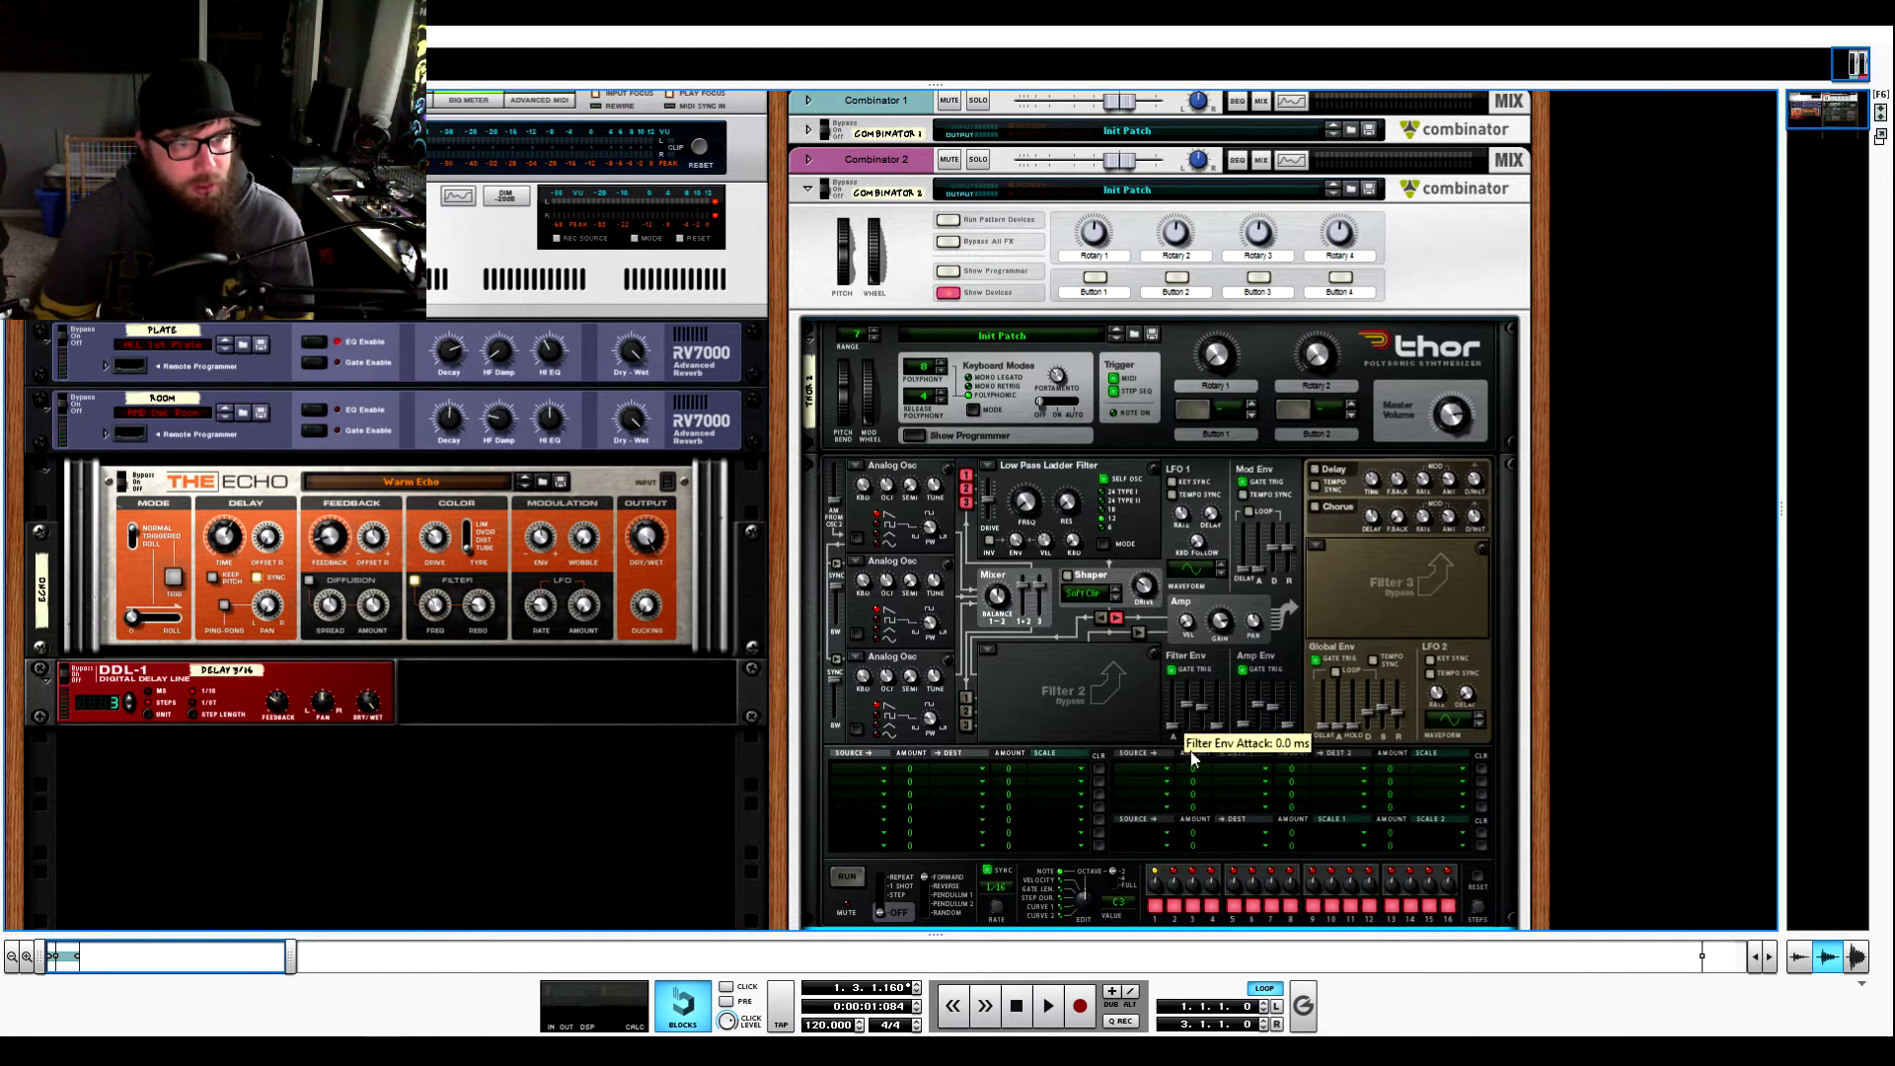
pyautogui.moveTo(1203, 712)
pyautogui.mouseDown()
pyautogui.moveTo(1184, 746)
pyautogui.moveTo(1222, 750)
pyautogui.moveTo(1191, 730)
pyautogui.mouseUp()
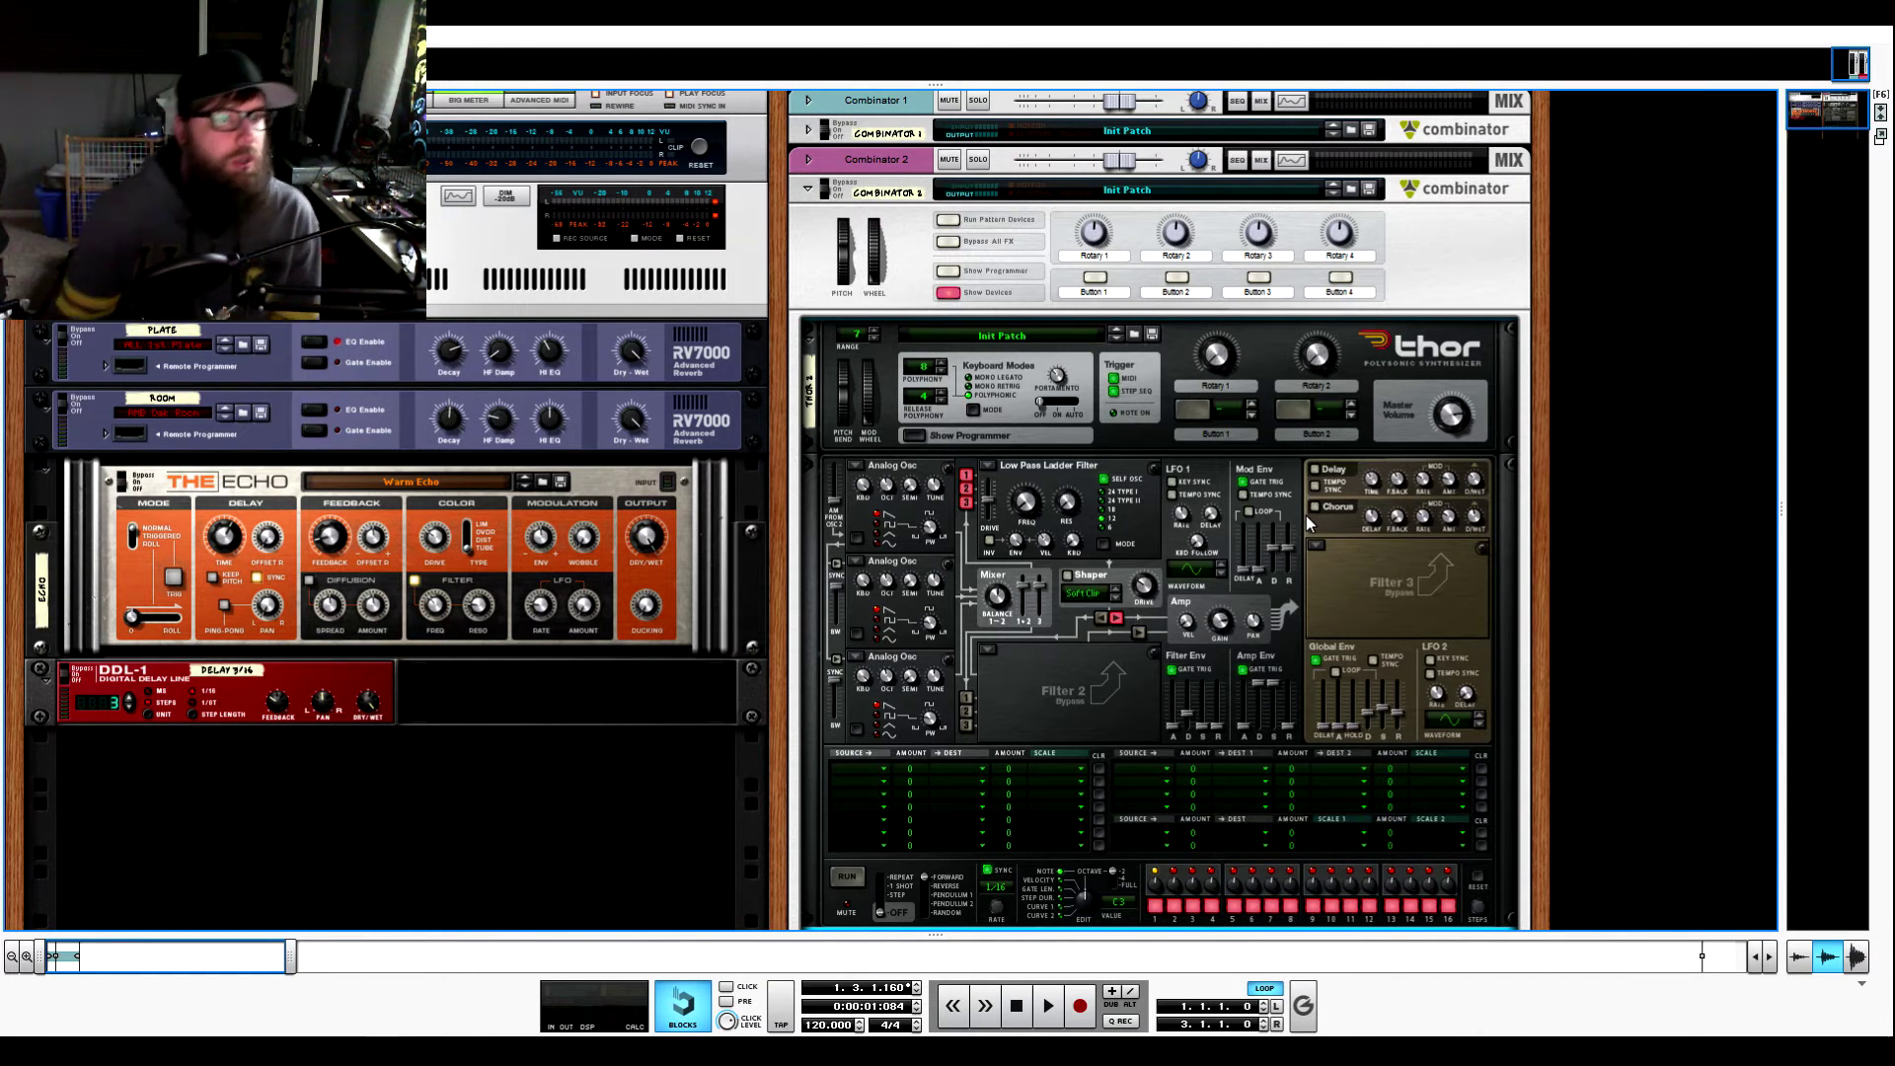
# Step: Enable Thor's Shaper in Saturate mode and route its output into filter 2
pyautogui.click(1067, 576)
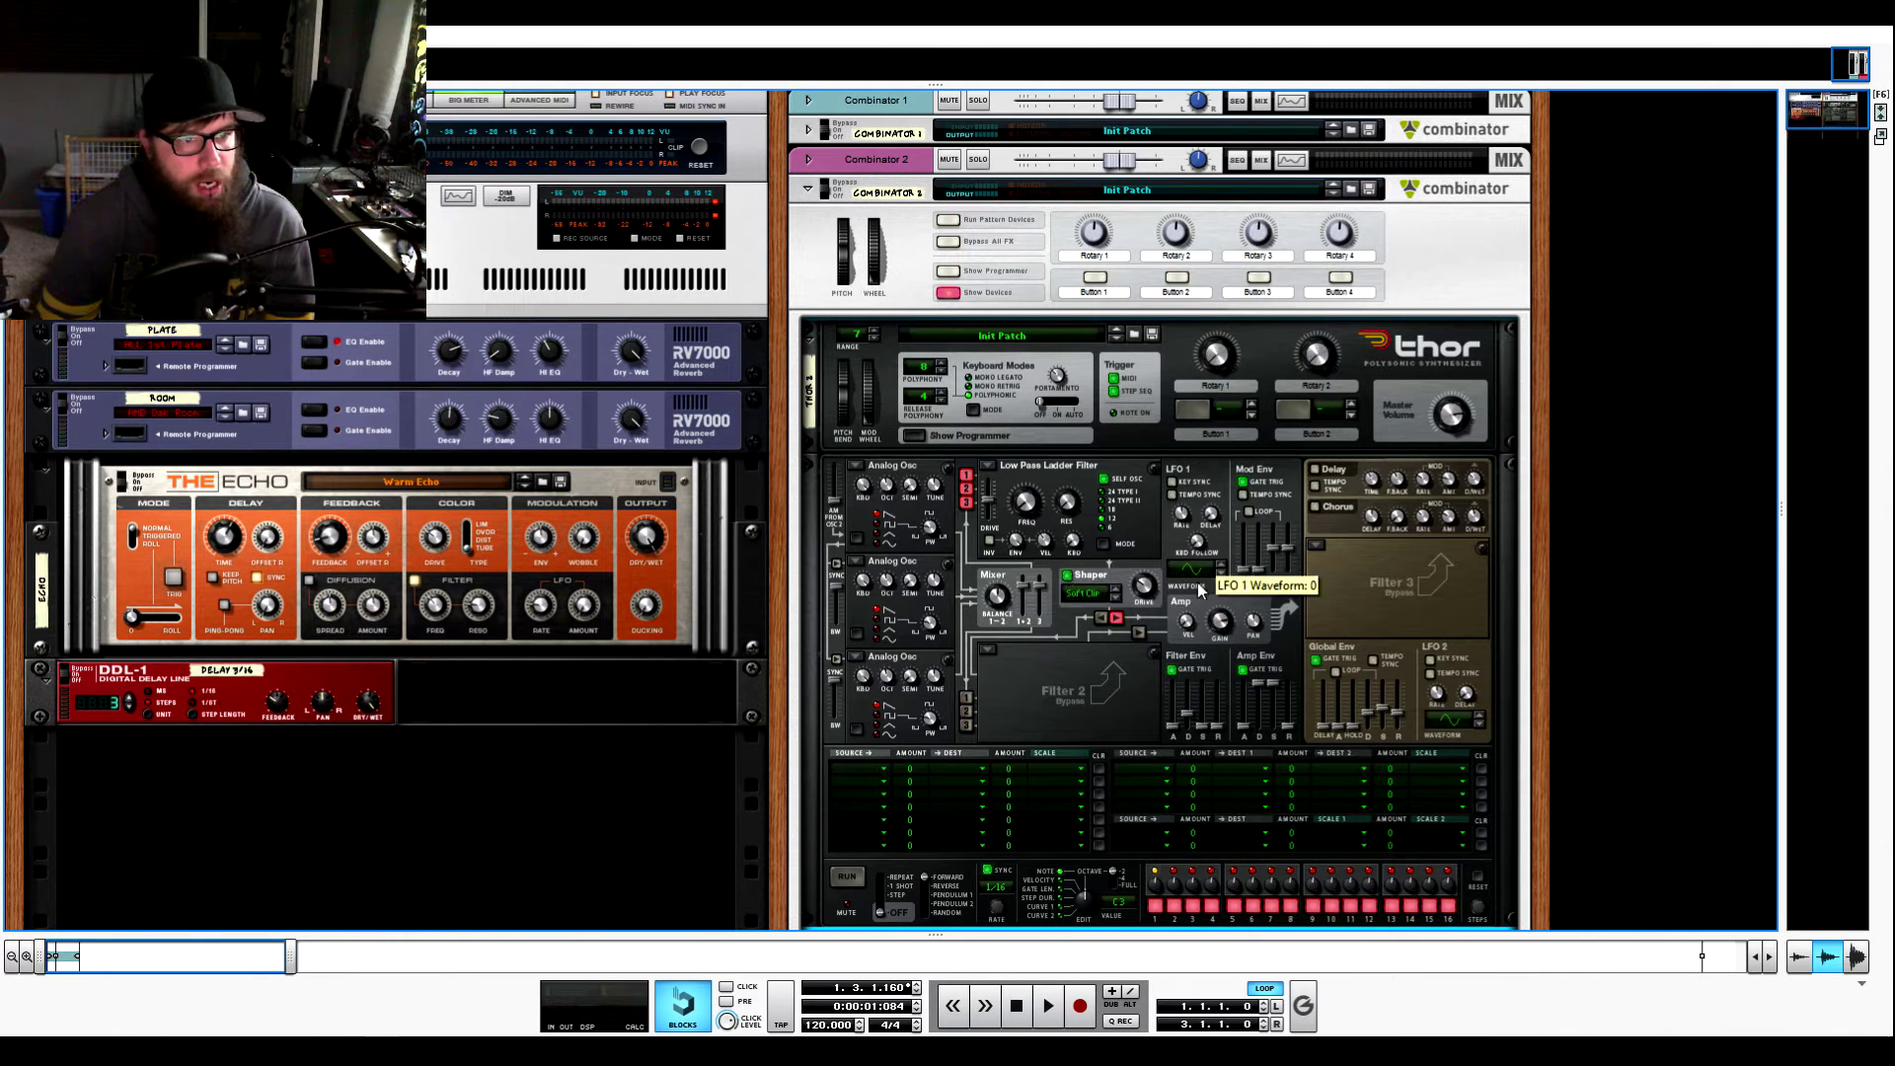
pyautogui.click(1083, 593)
pyautogui.click(1115, 657)
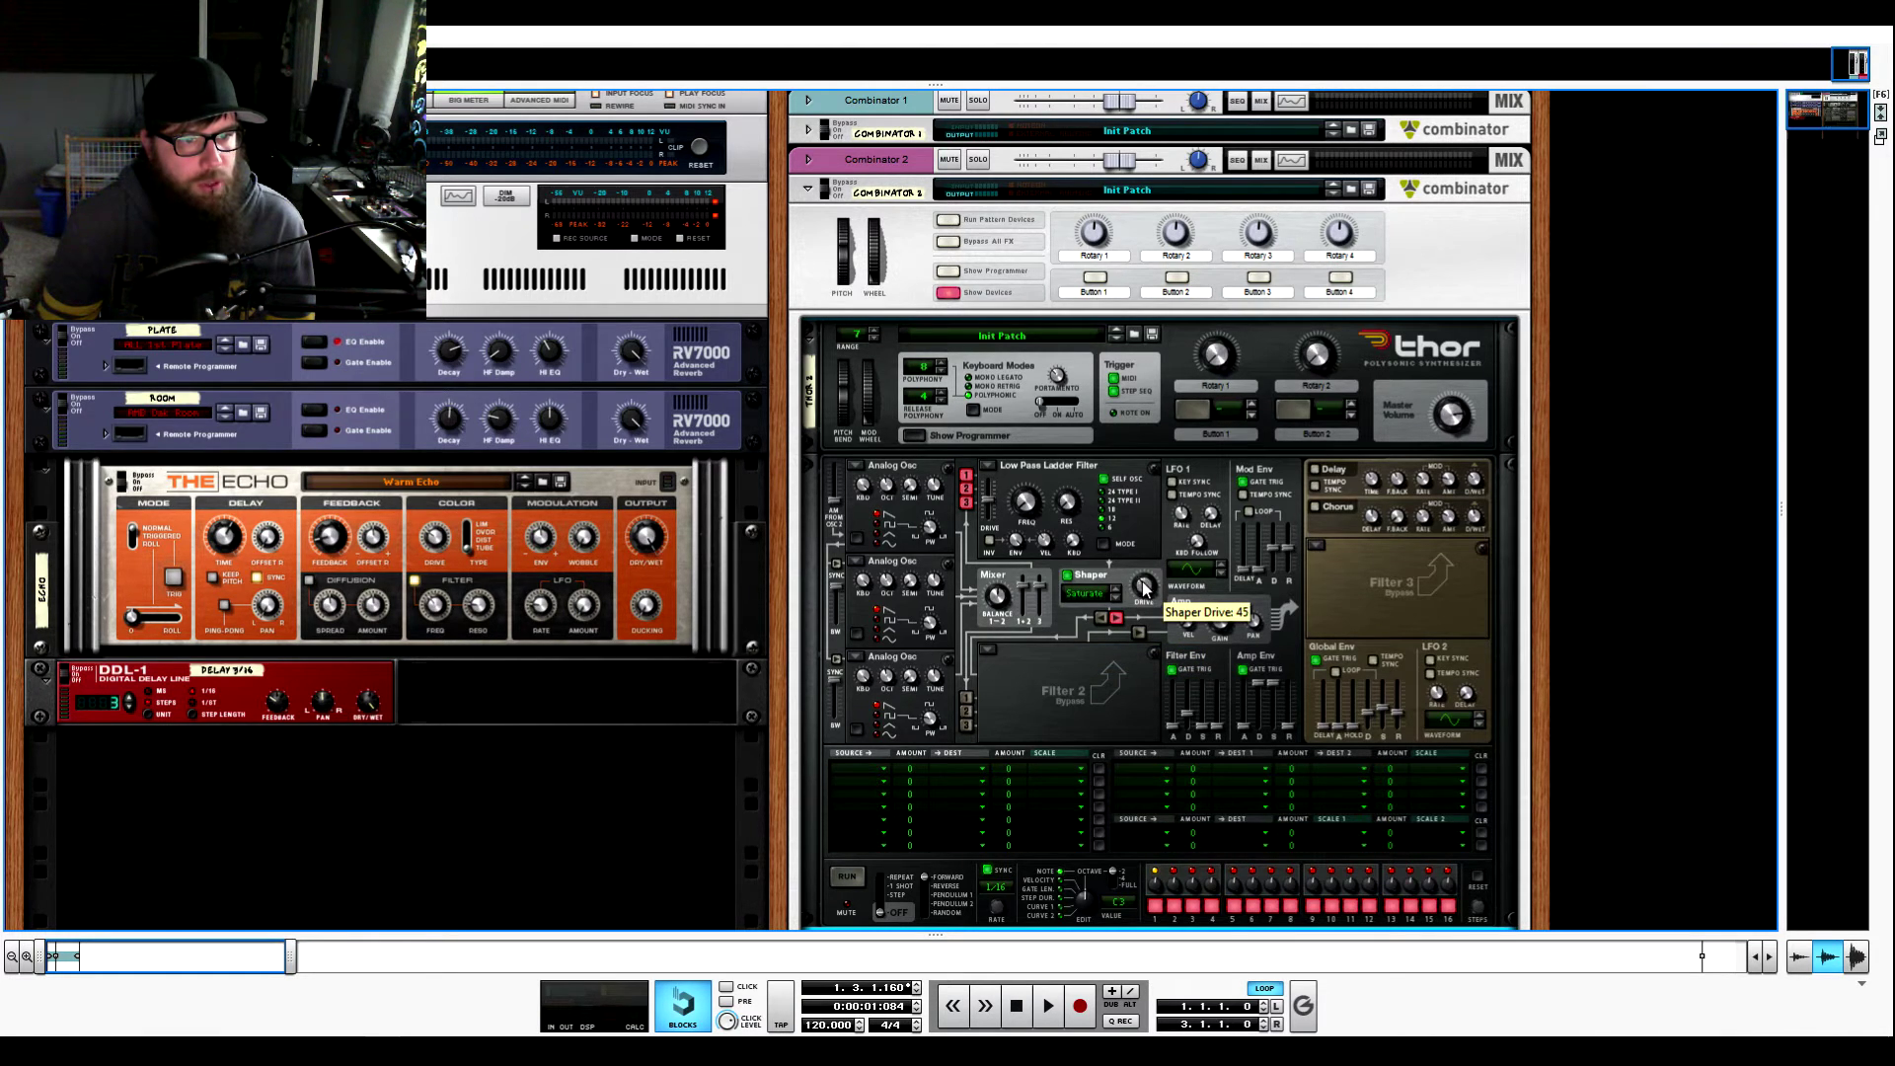
pyautogui.click(1102, 620)
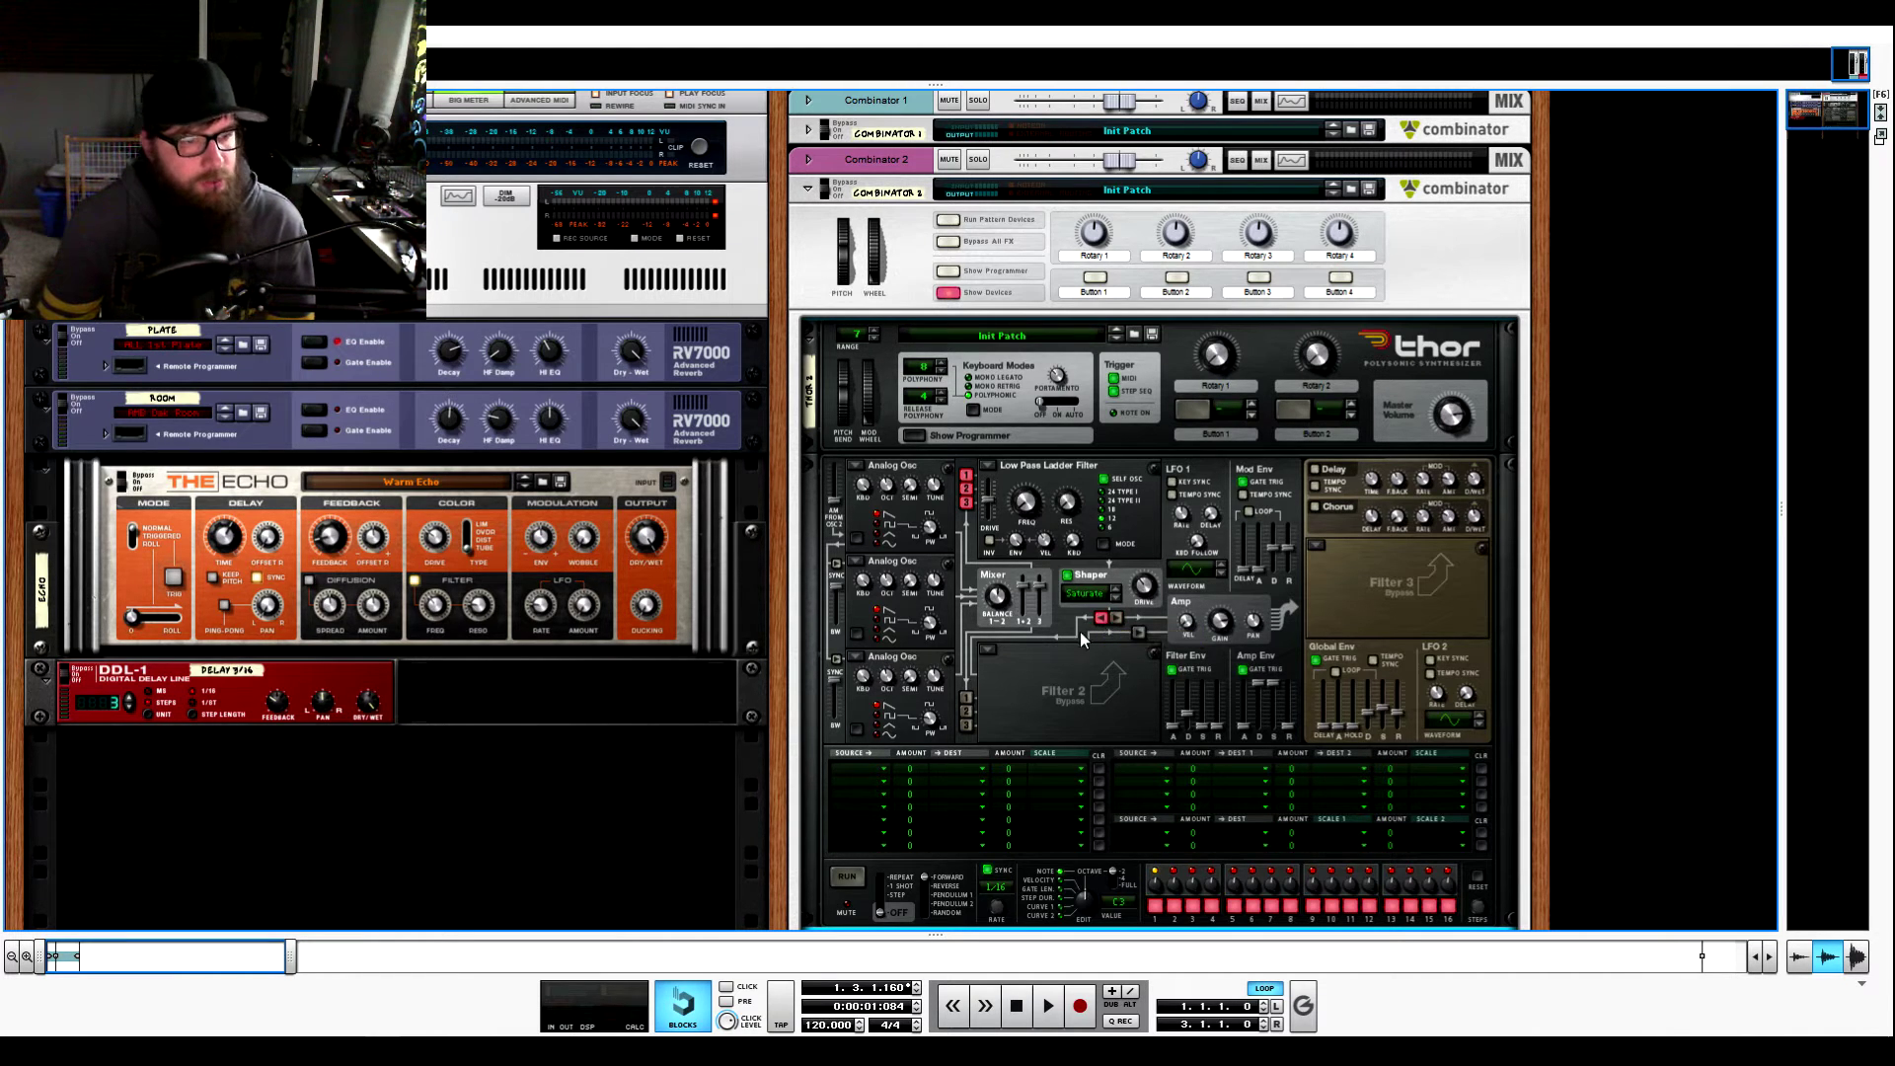
# Step: Send the oscillators to filter 2 and load a State Variable Filter in that slot
pyautogui.click(966, 699)
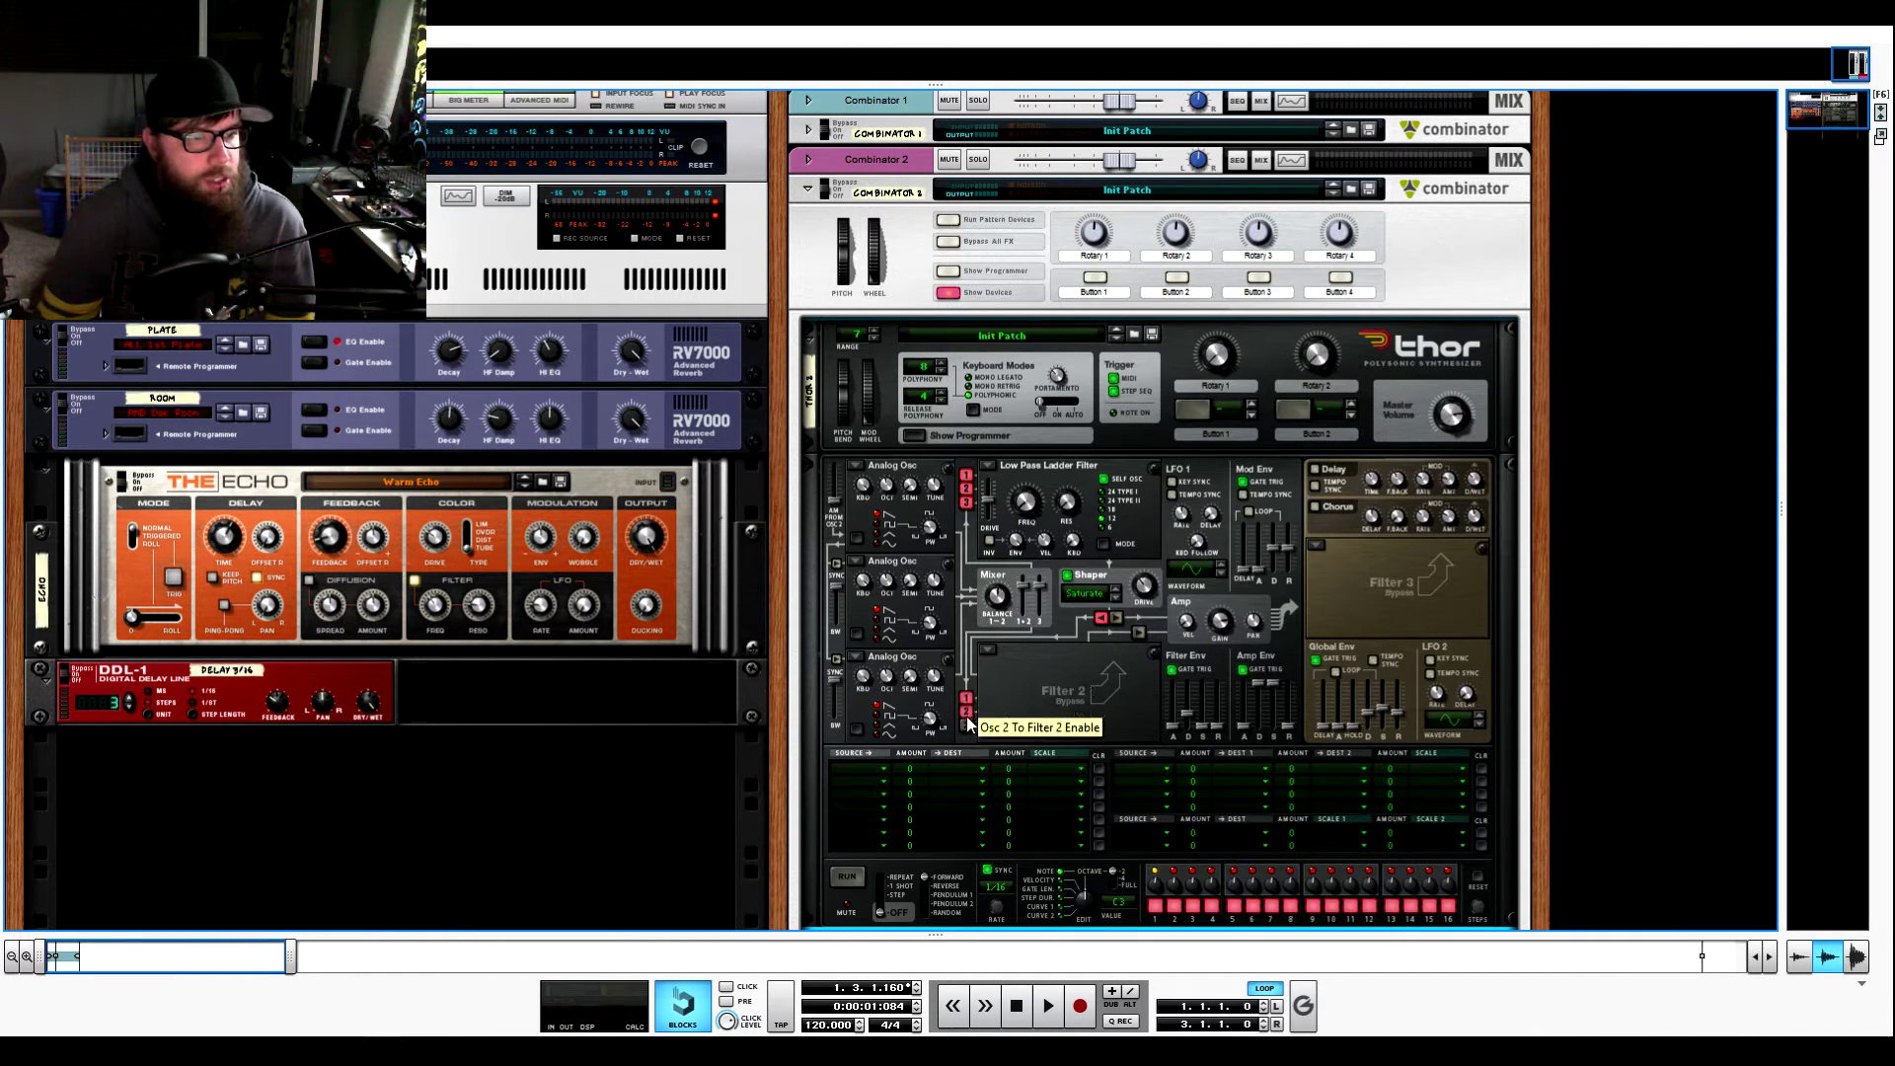
pyautogui.click(966, 712)
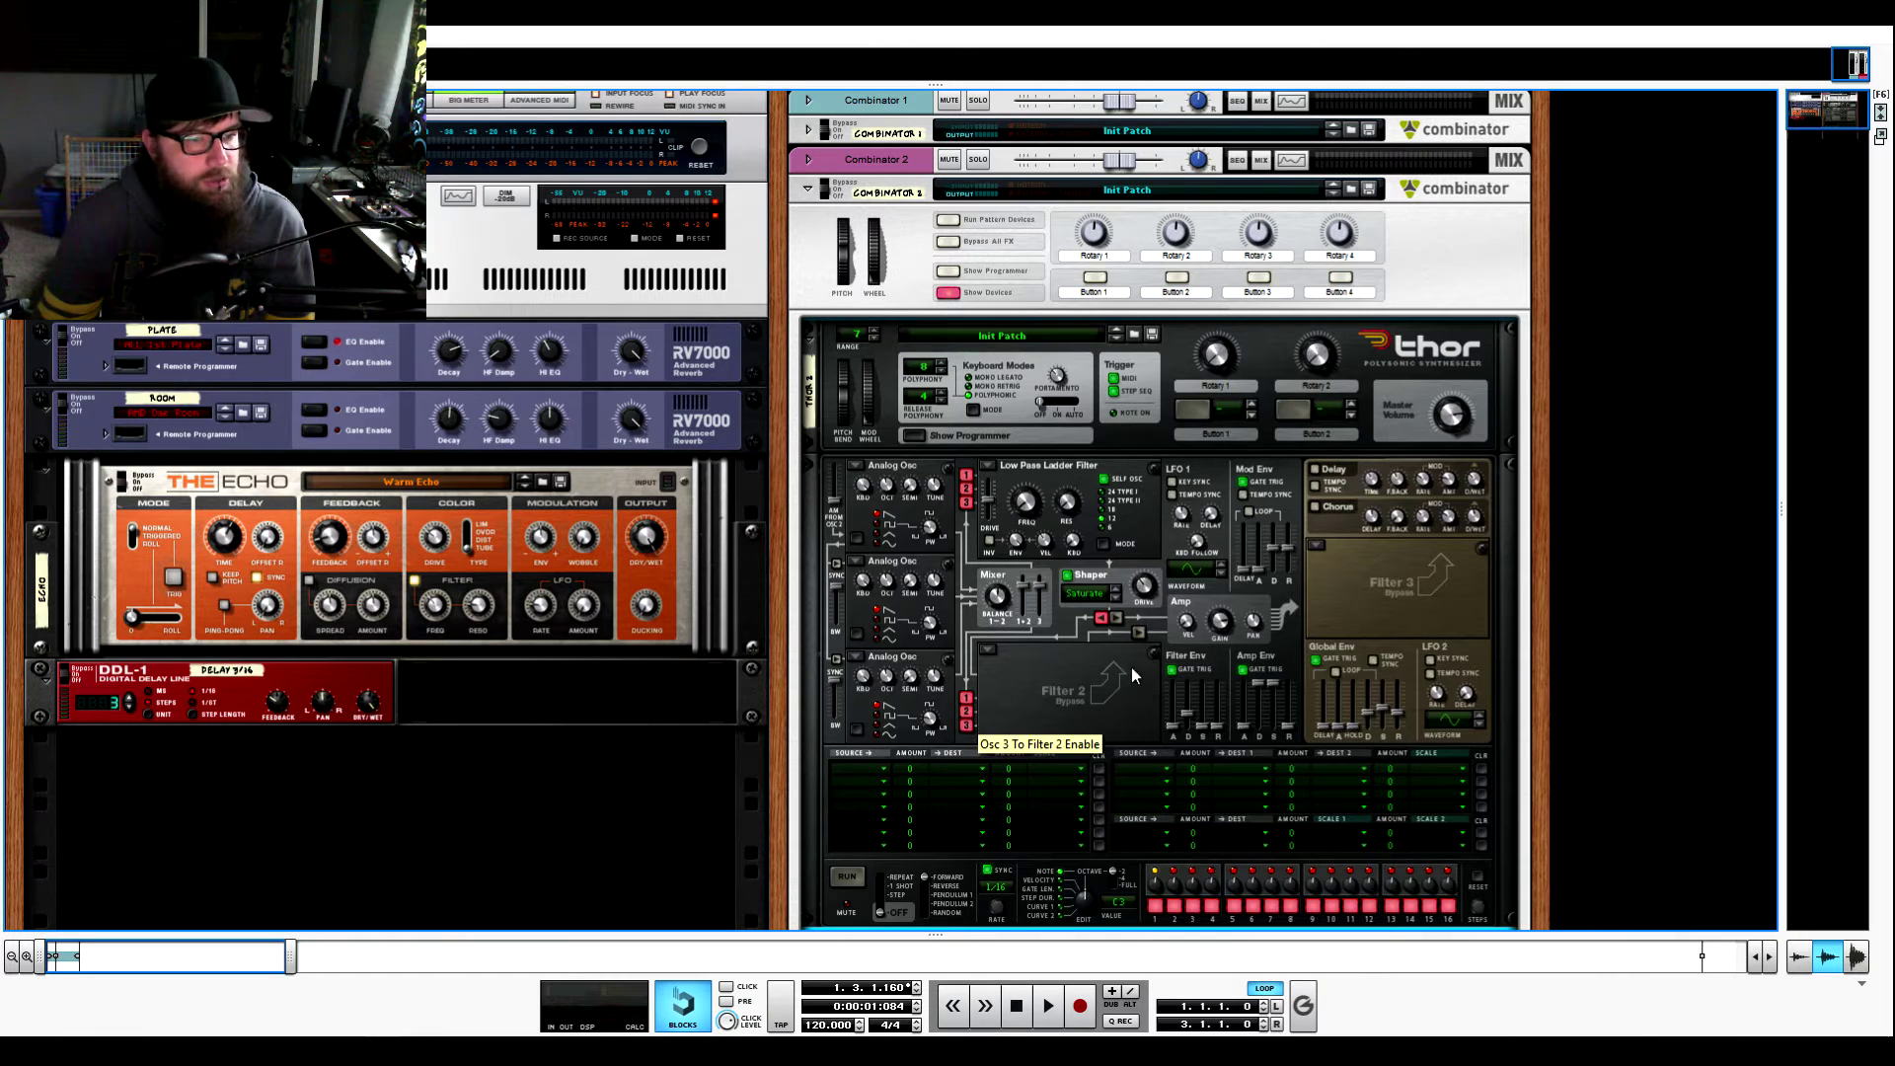
pyautogui.click(986, 649)
pyautogui.click(1047, 691)
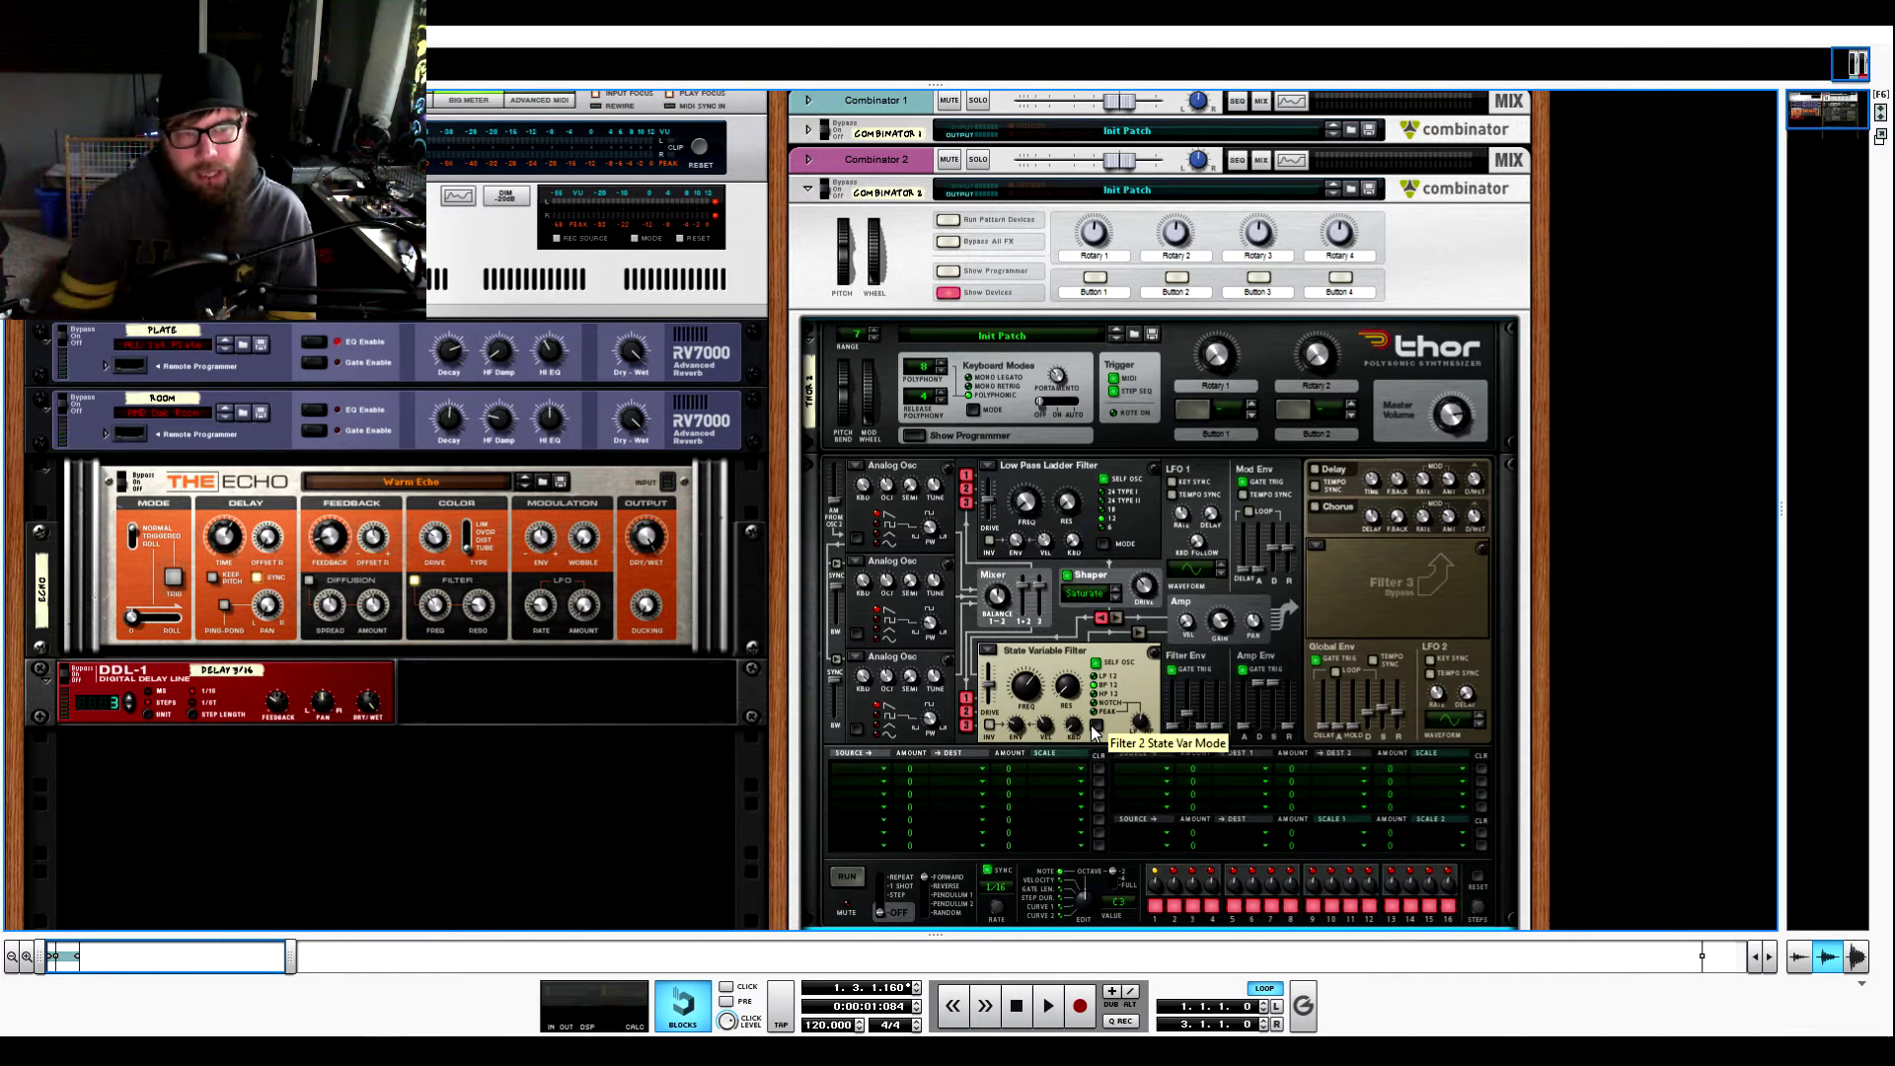
# Step: Bring up the sequencer, mute Combinator 1's note lane and copy its two-bar clip to the Combinator 2 track
pyautogui.scroll(-1, 1141, 627)
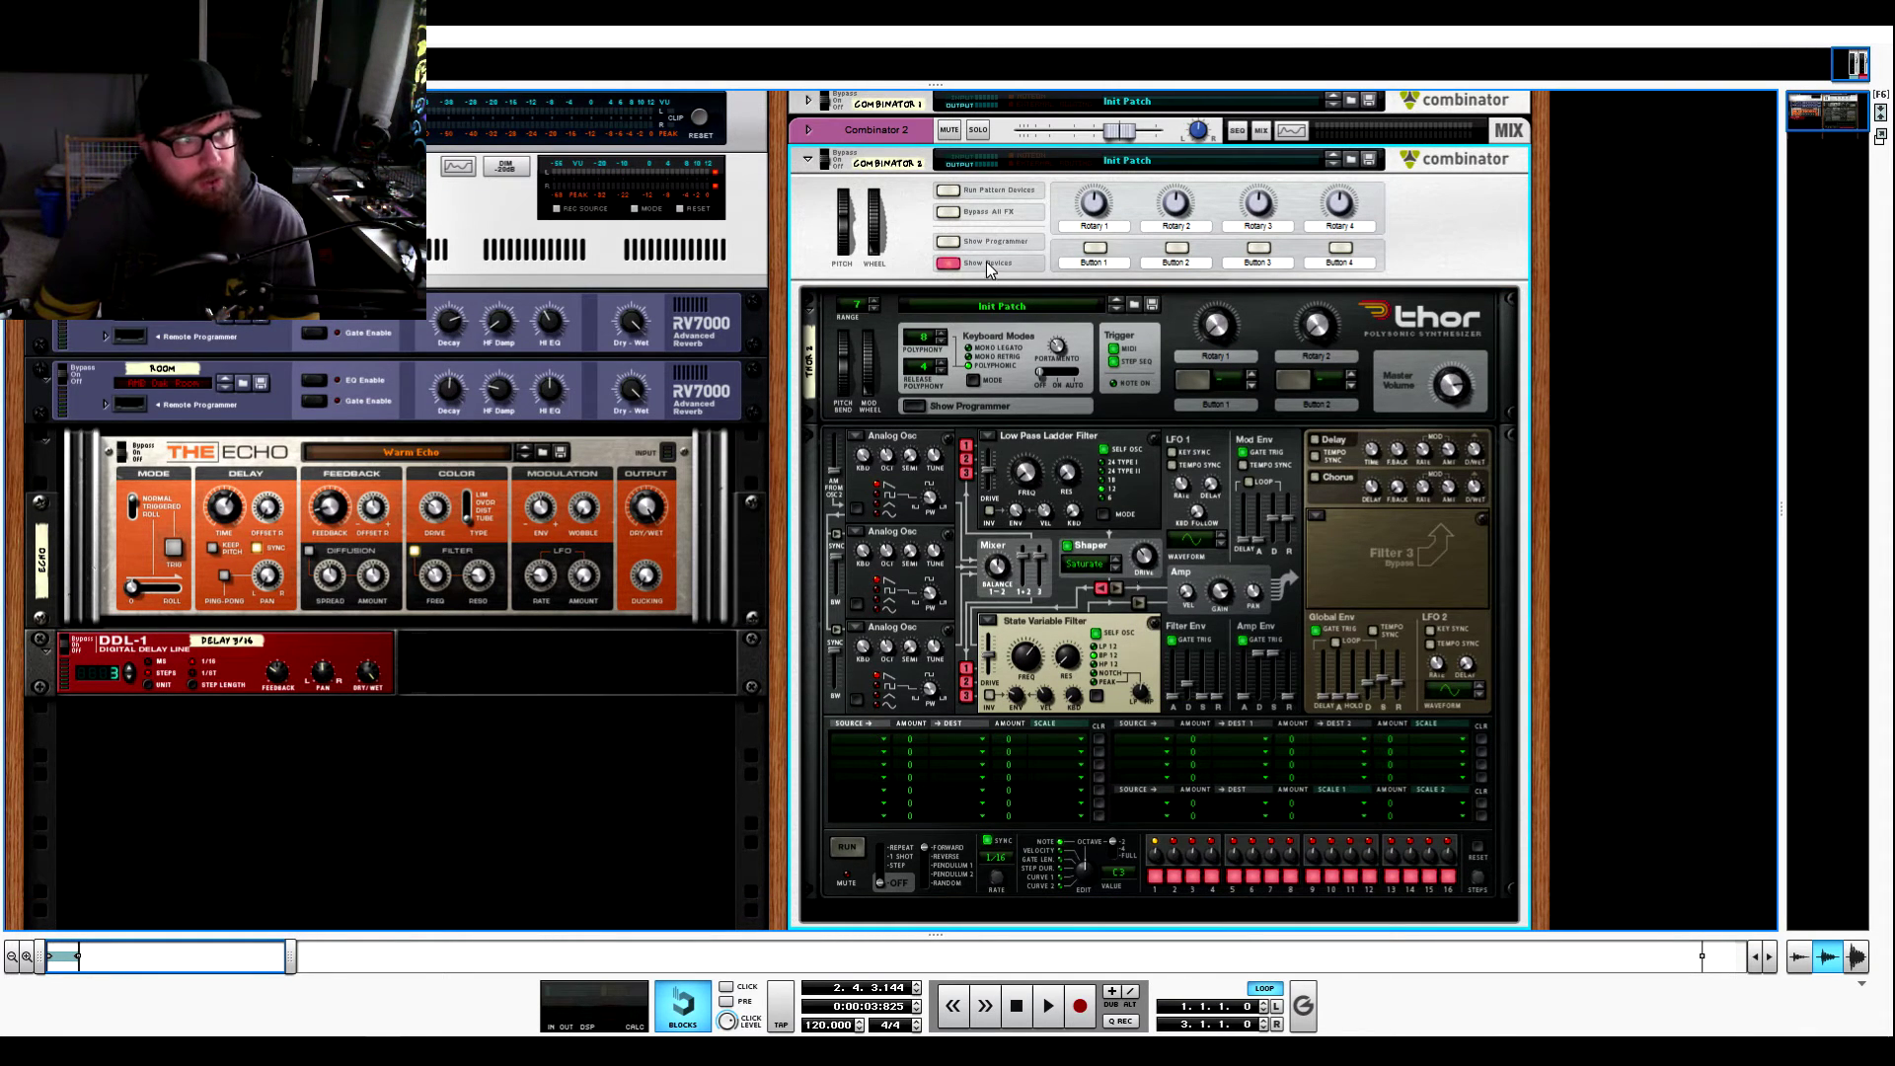
pyautogui.moveTo(1068, 932); pyautogui.dragTo(1069, 452)
pyautogui.click(237, 631)
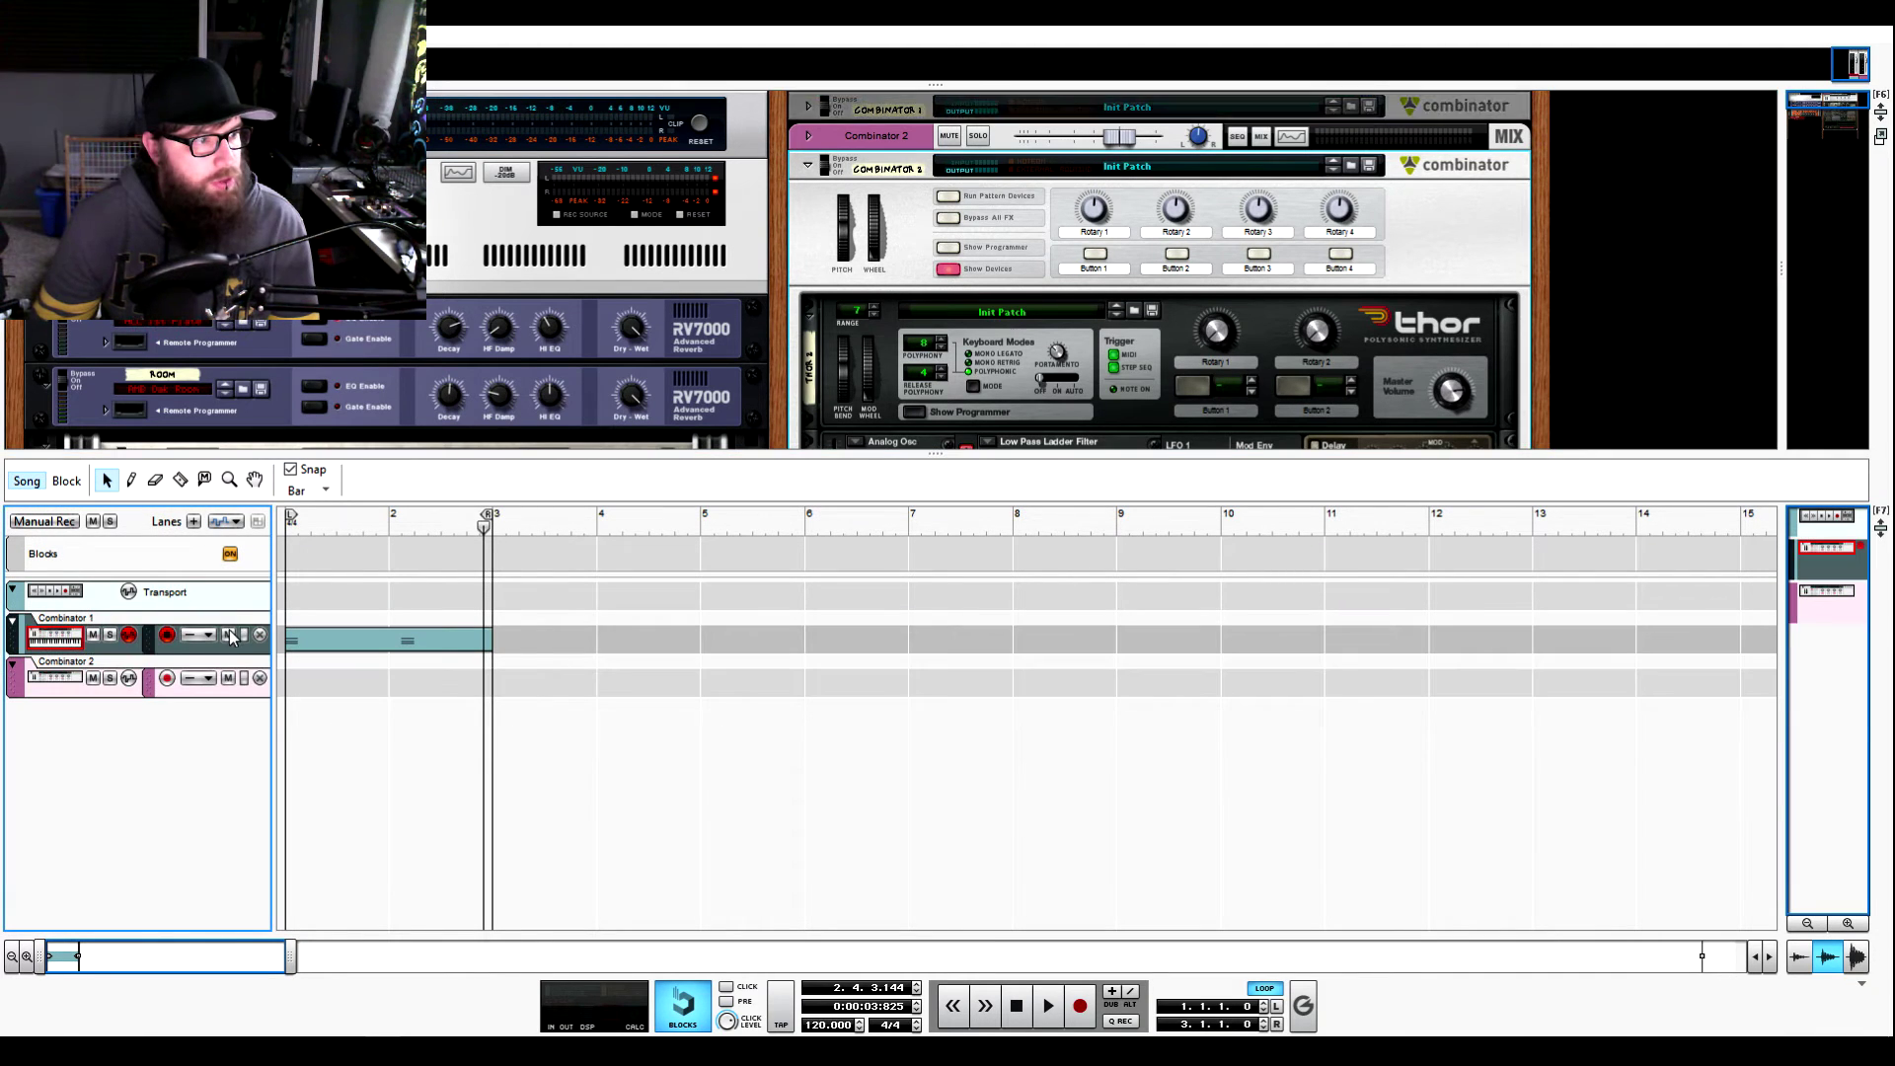
pyautogui.click(385, 642)
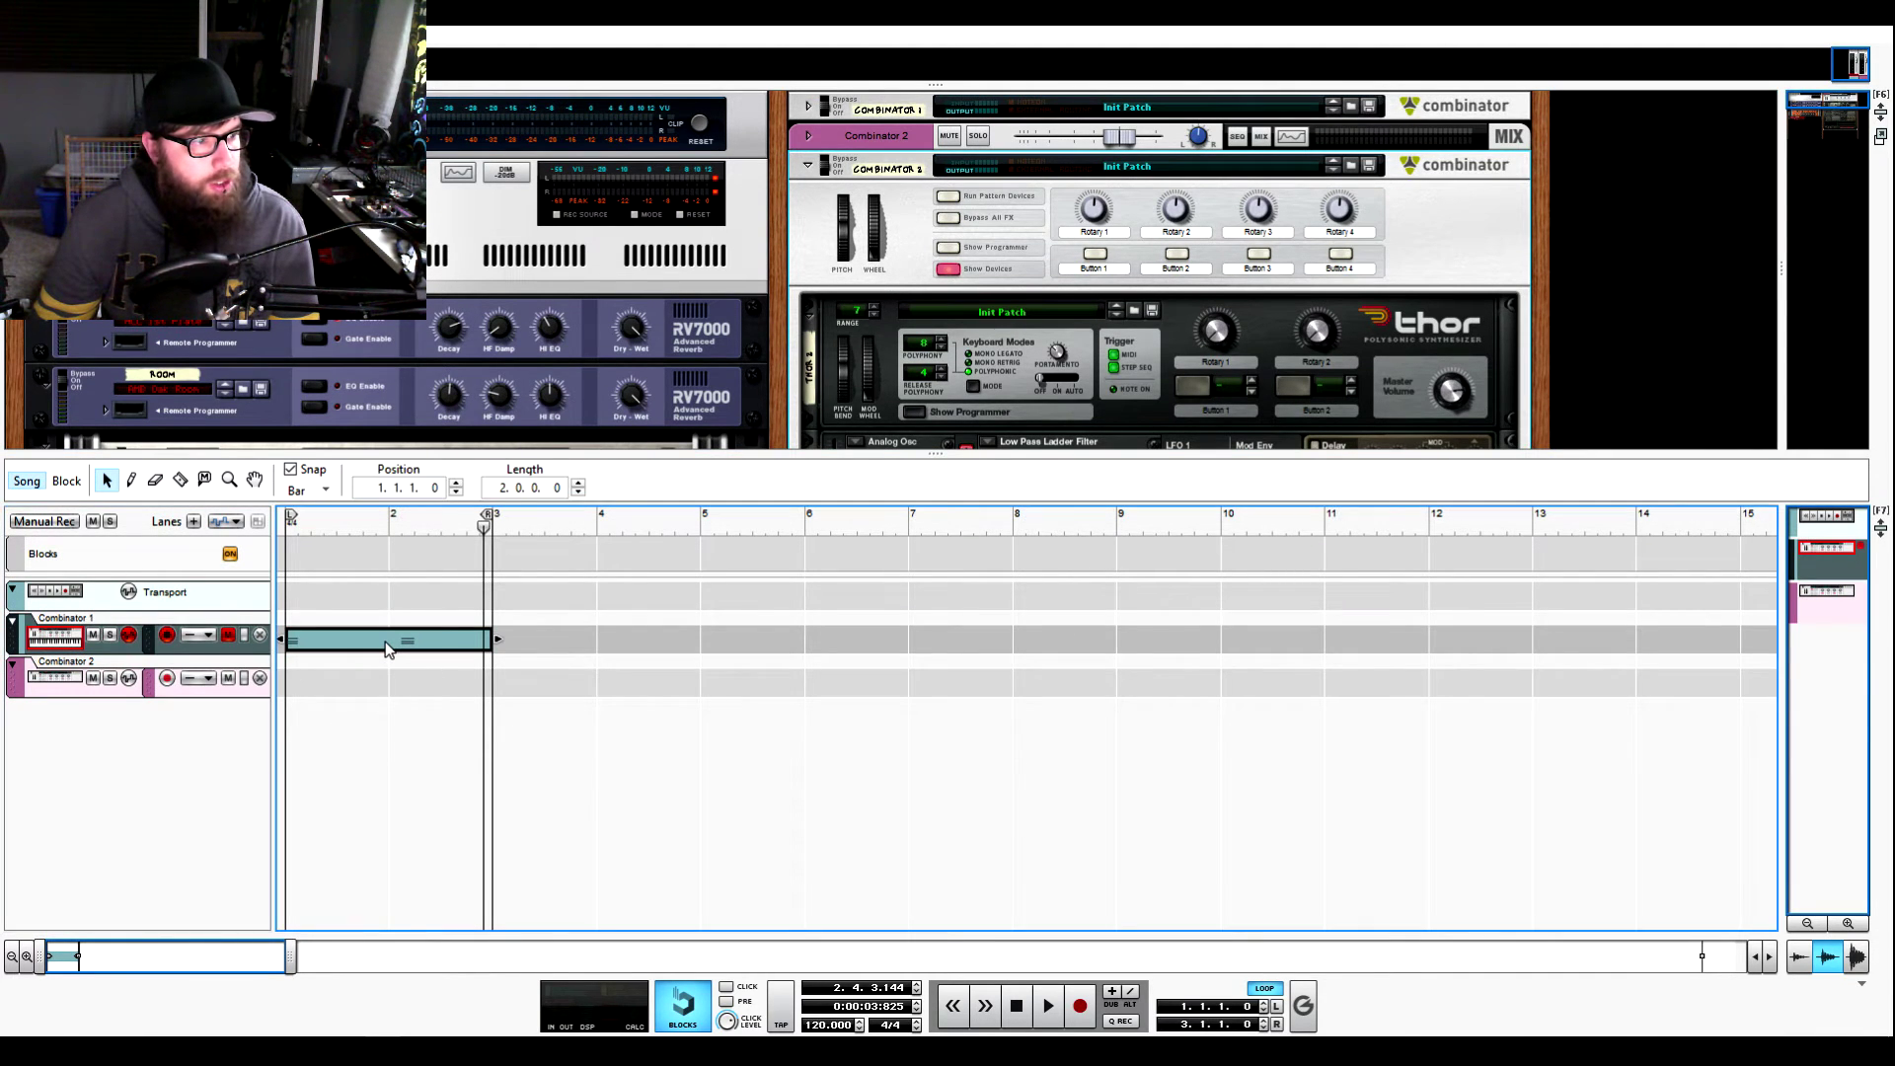
pyautogui.moveTo(385, 642); pyautogui.dragTo(329, 688)
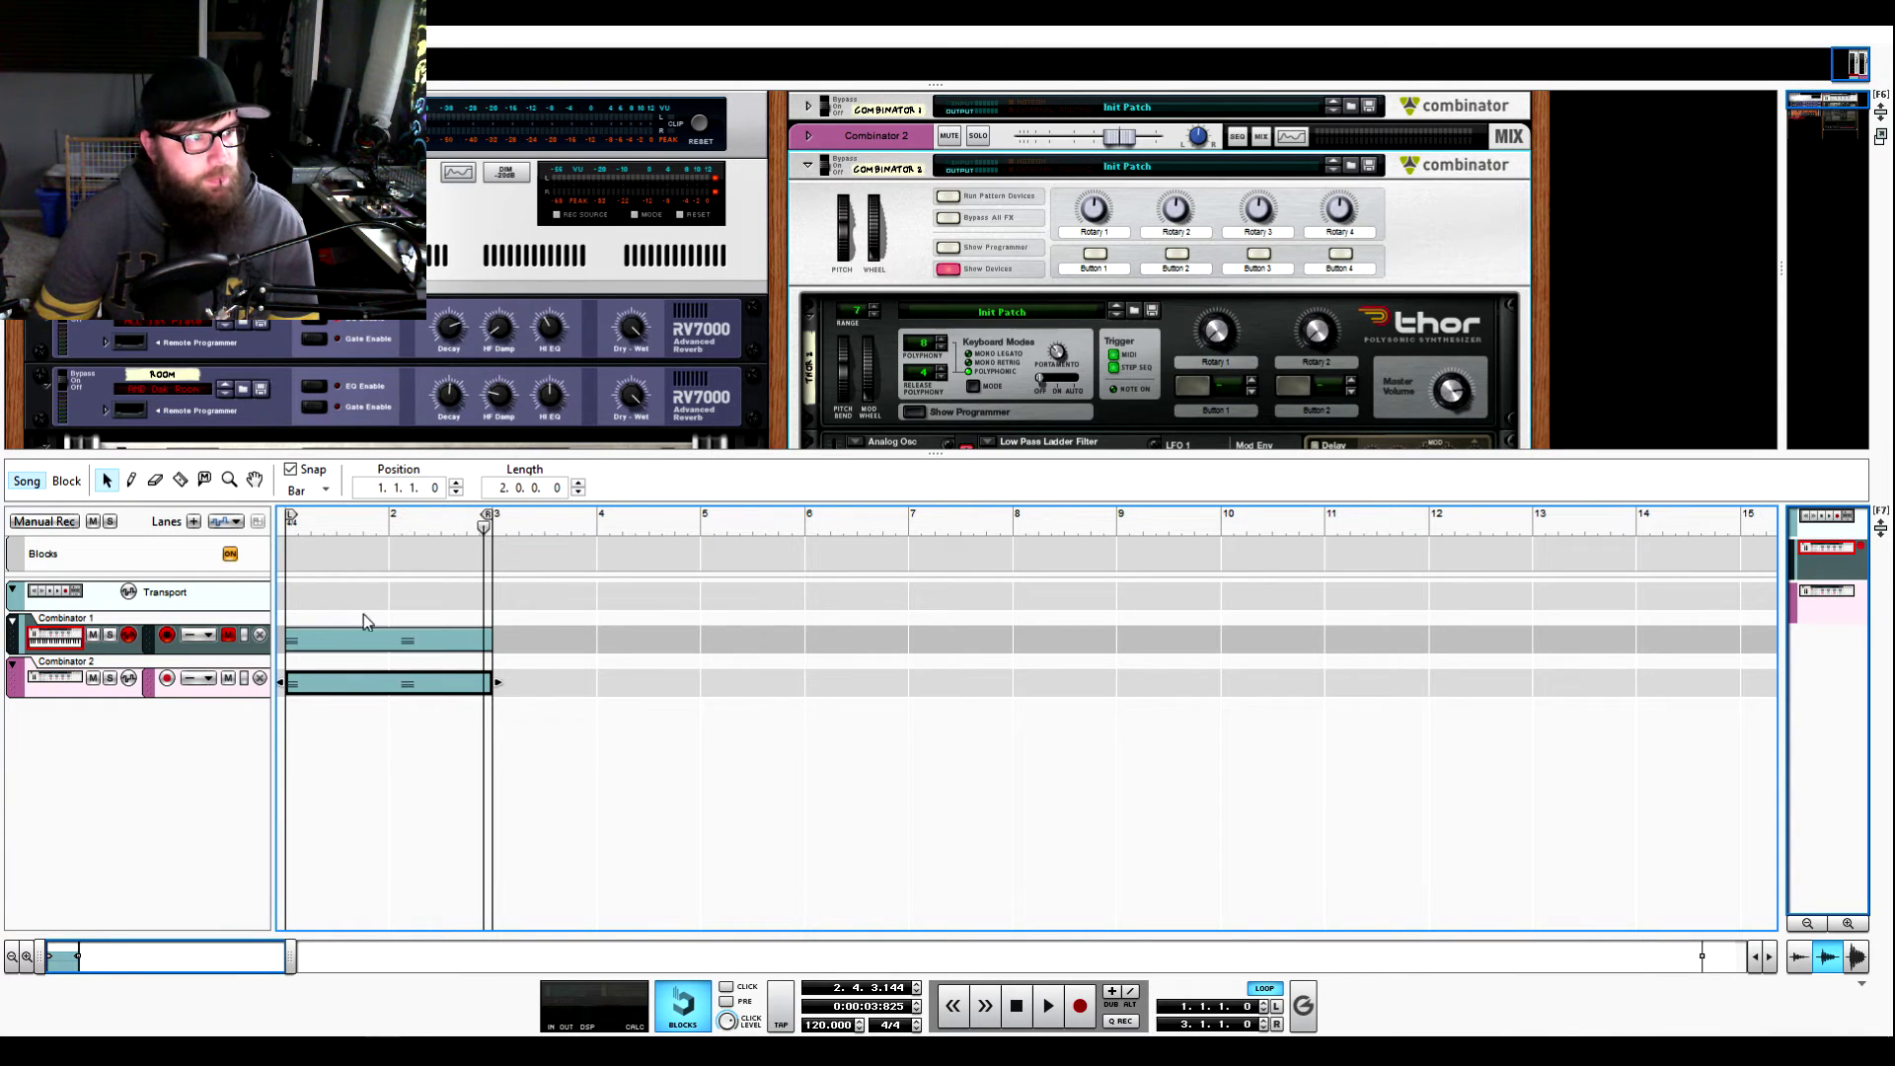
# Step: Examine the notes in Combinator 2's copied clip, and return the rack to full height
pyautogui.doubleClick(390, 691)
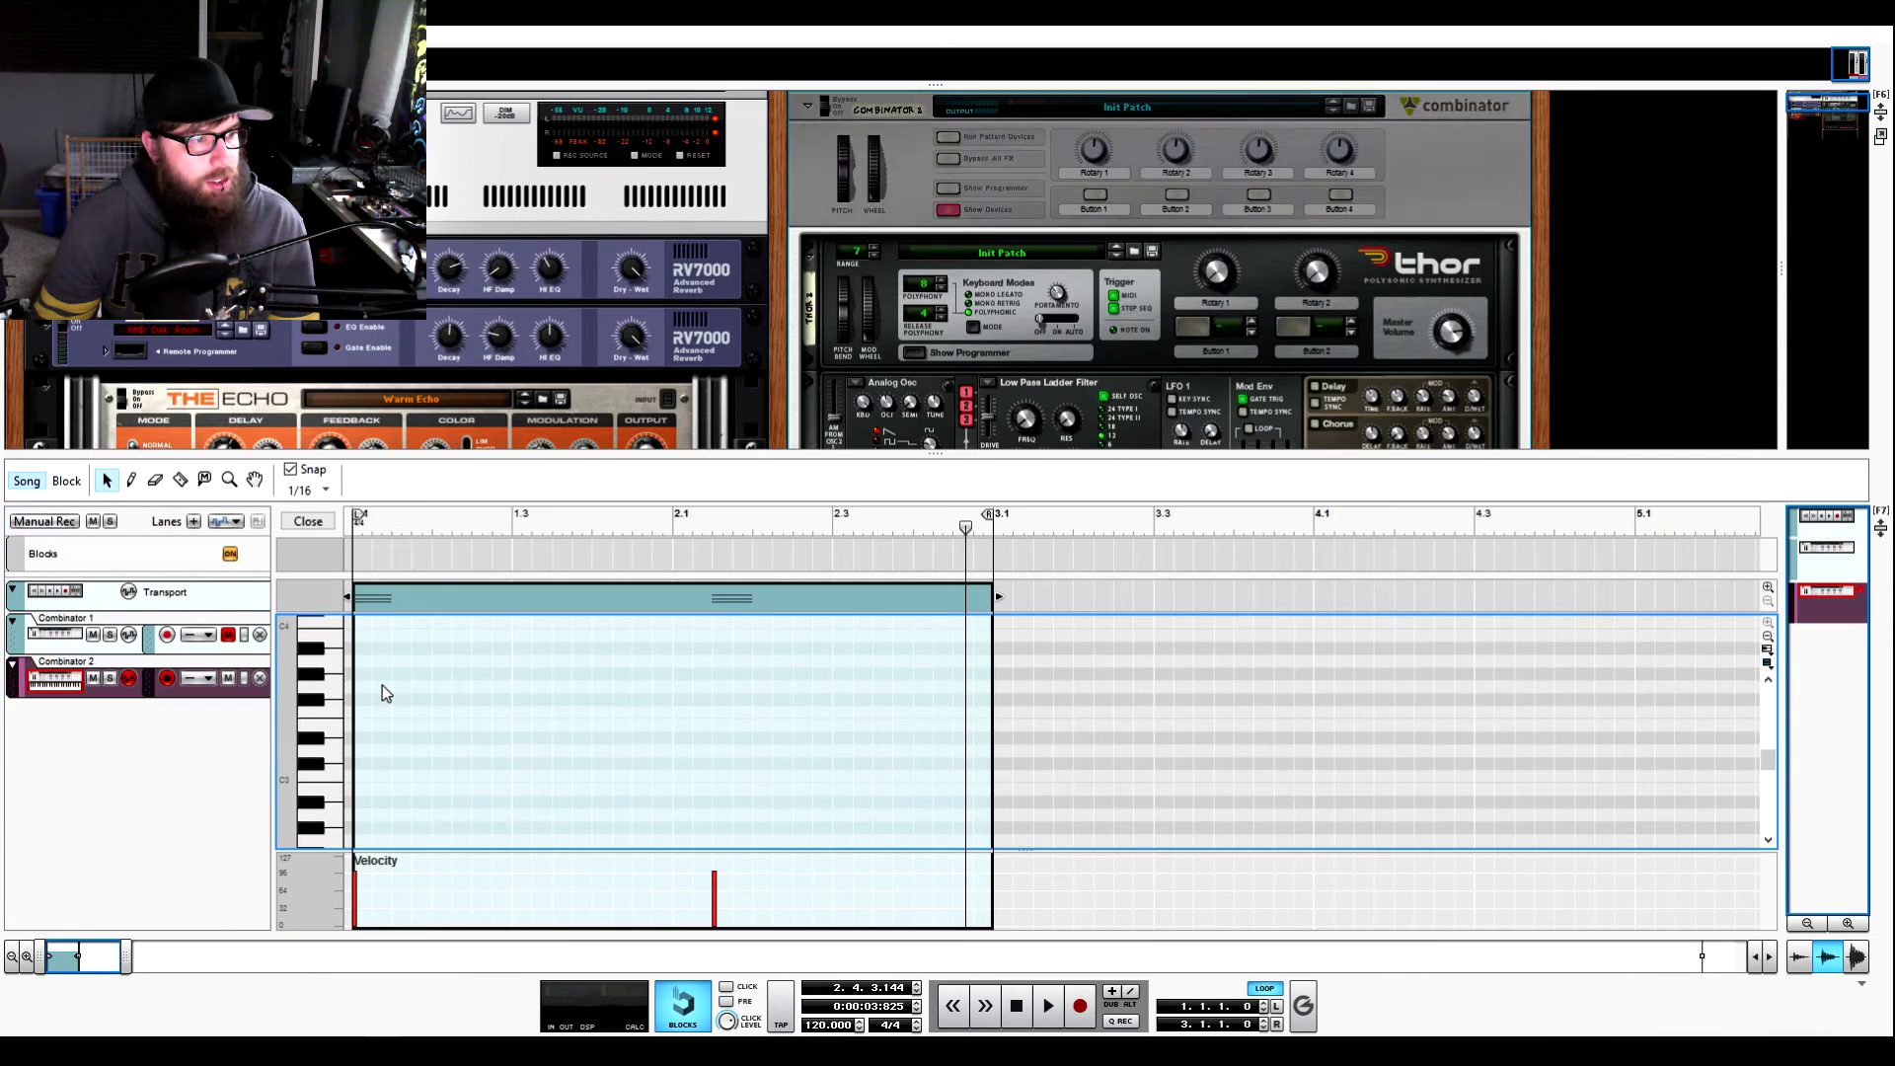
pyautogui.scroll(3, 546, 705)
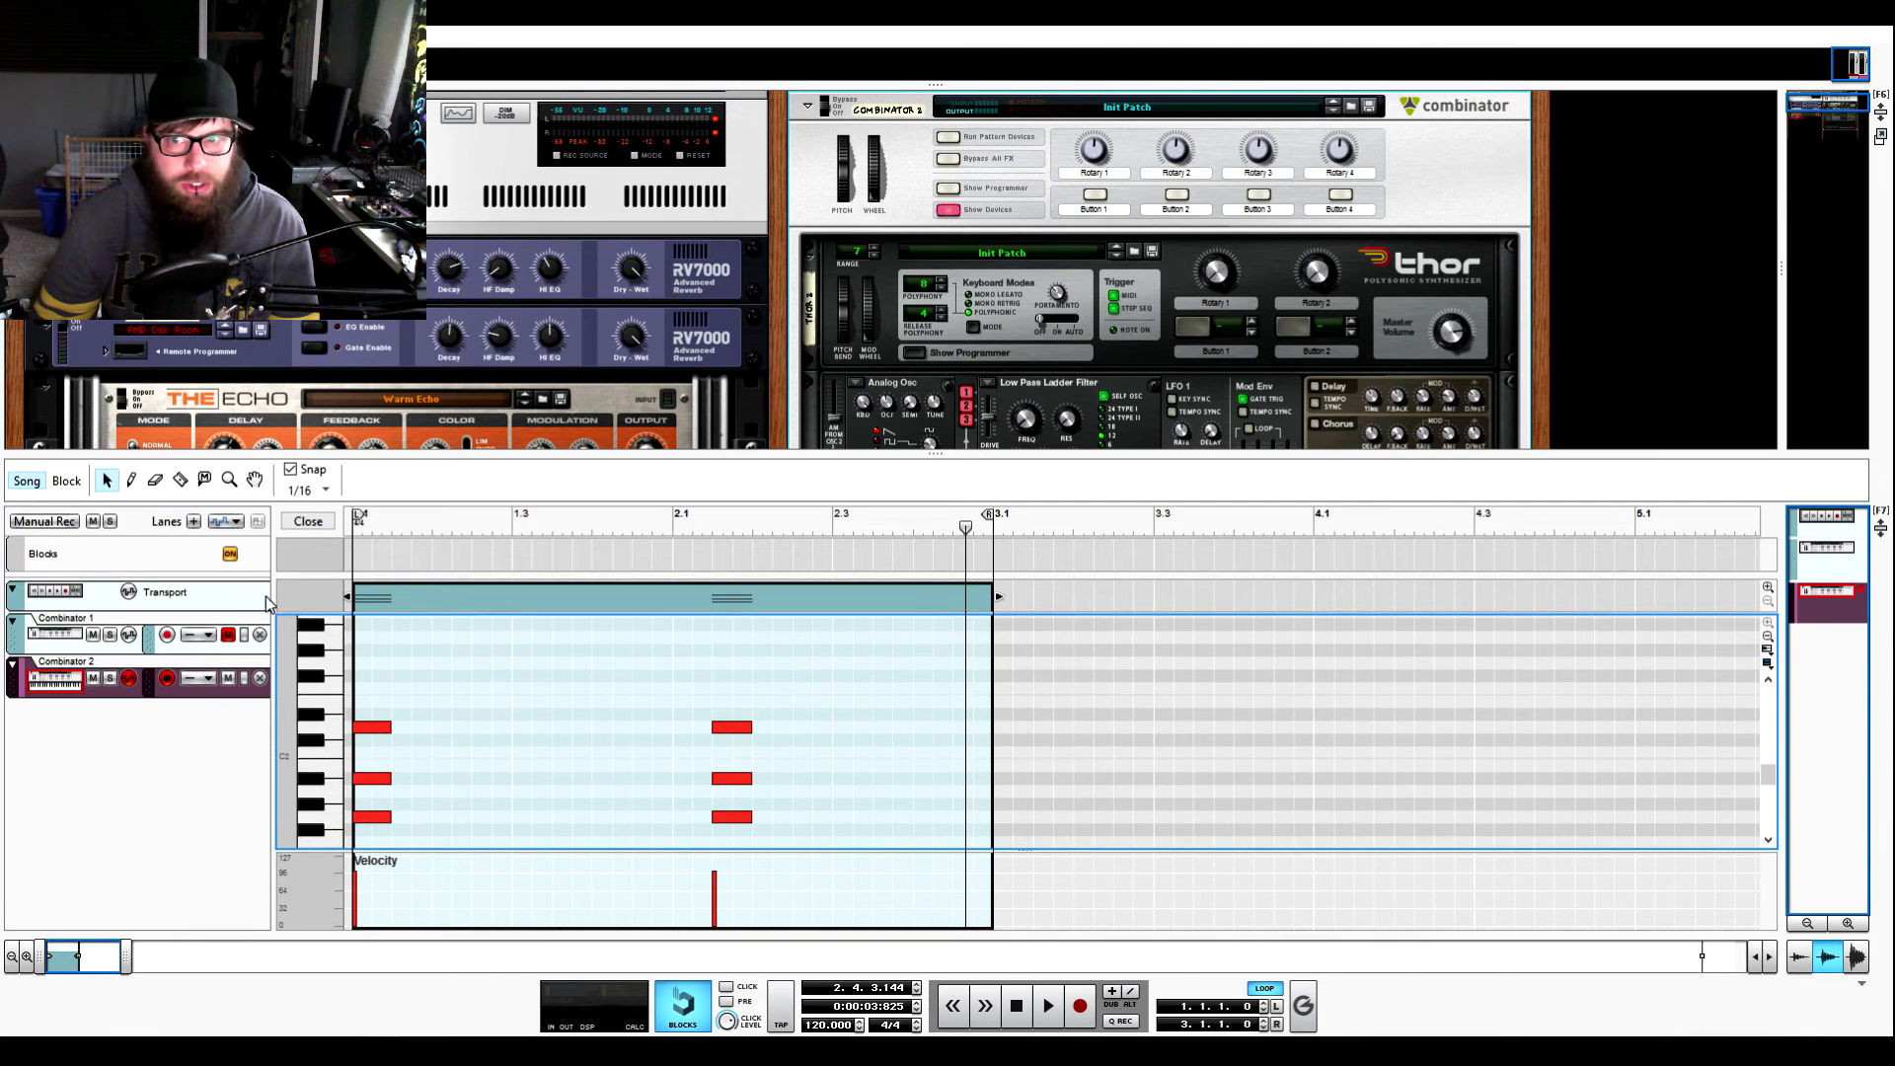
pyautogui.moveTo(924, 454); pyautogui.dragTo(925, 933)
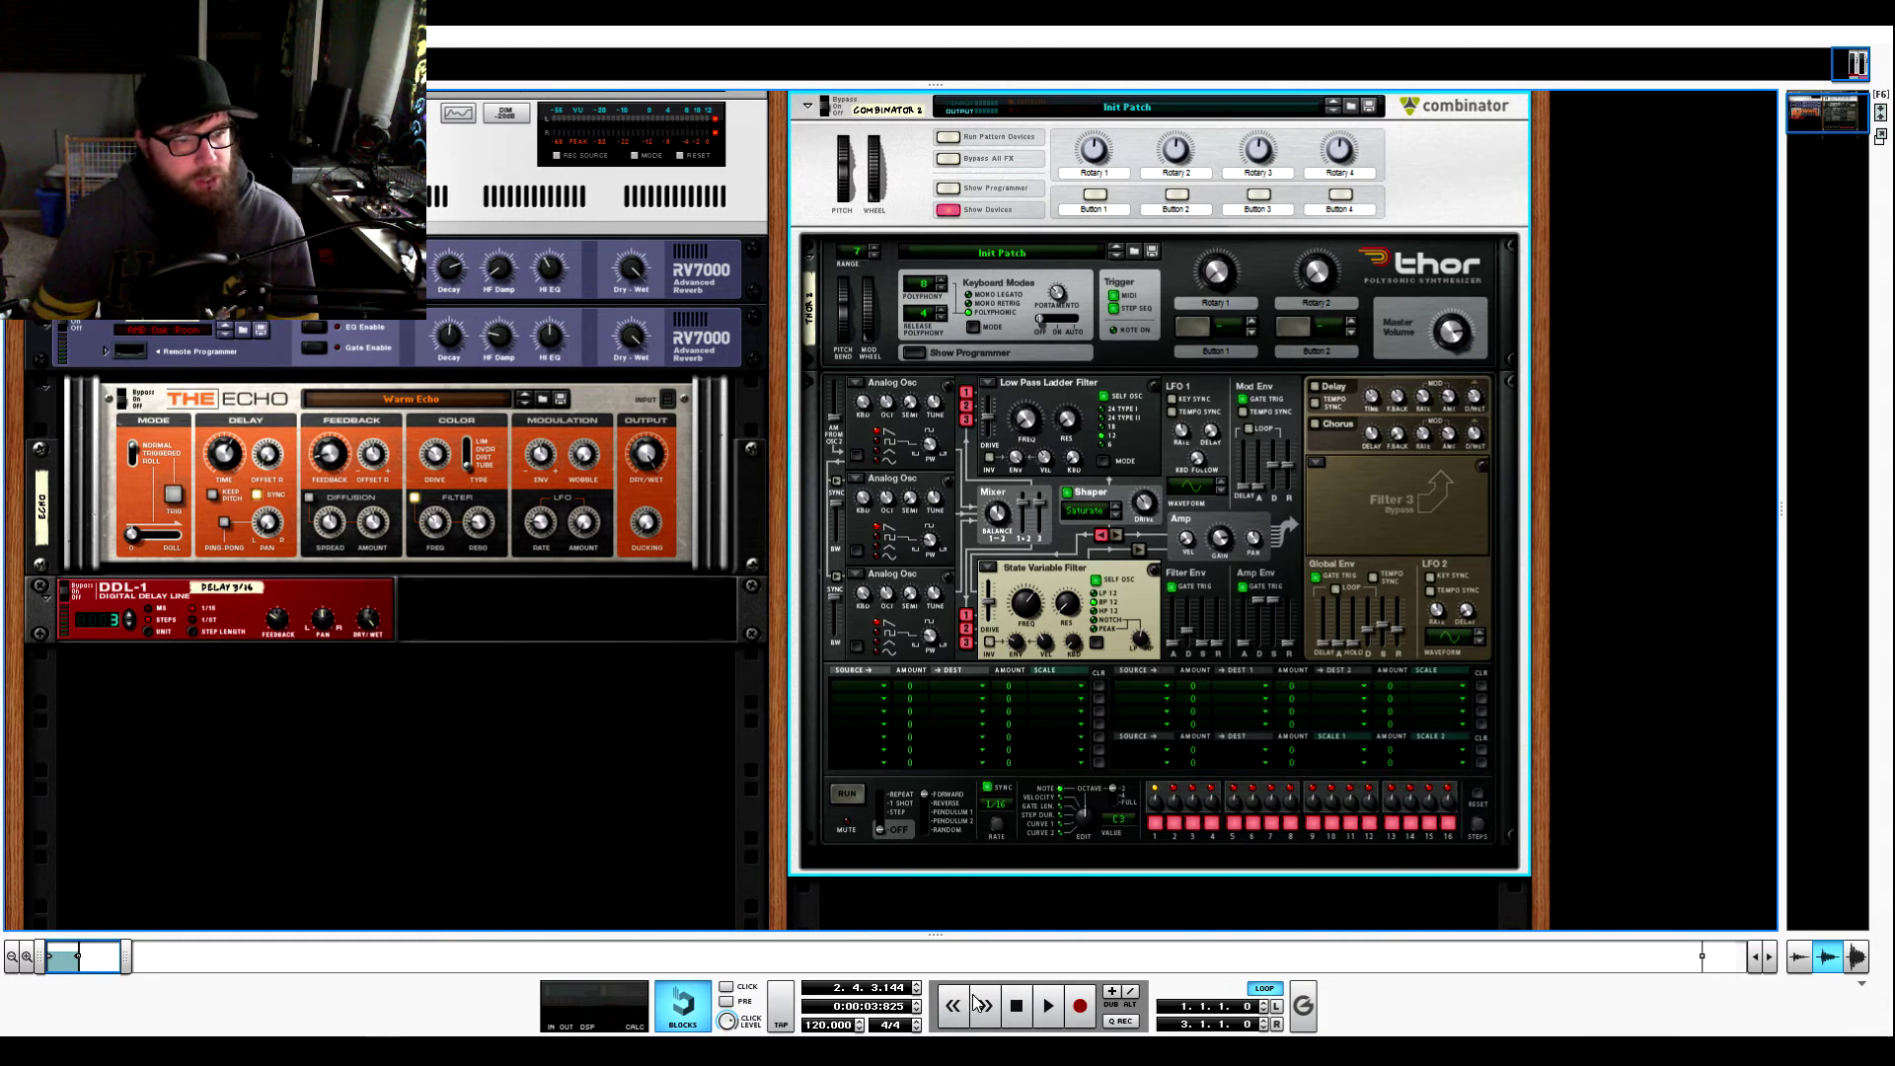
# Step: Start playback, route filter 2's output into Thor's amp and adjust the State Variable Filter's frequency
pyautogui.click(1050, 1007)
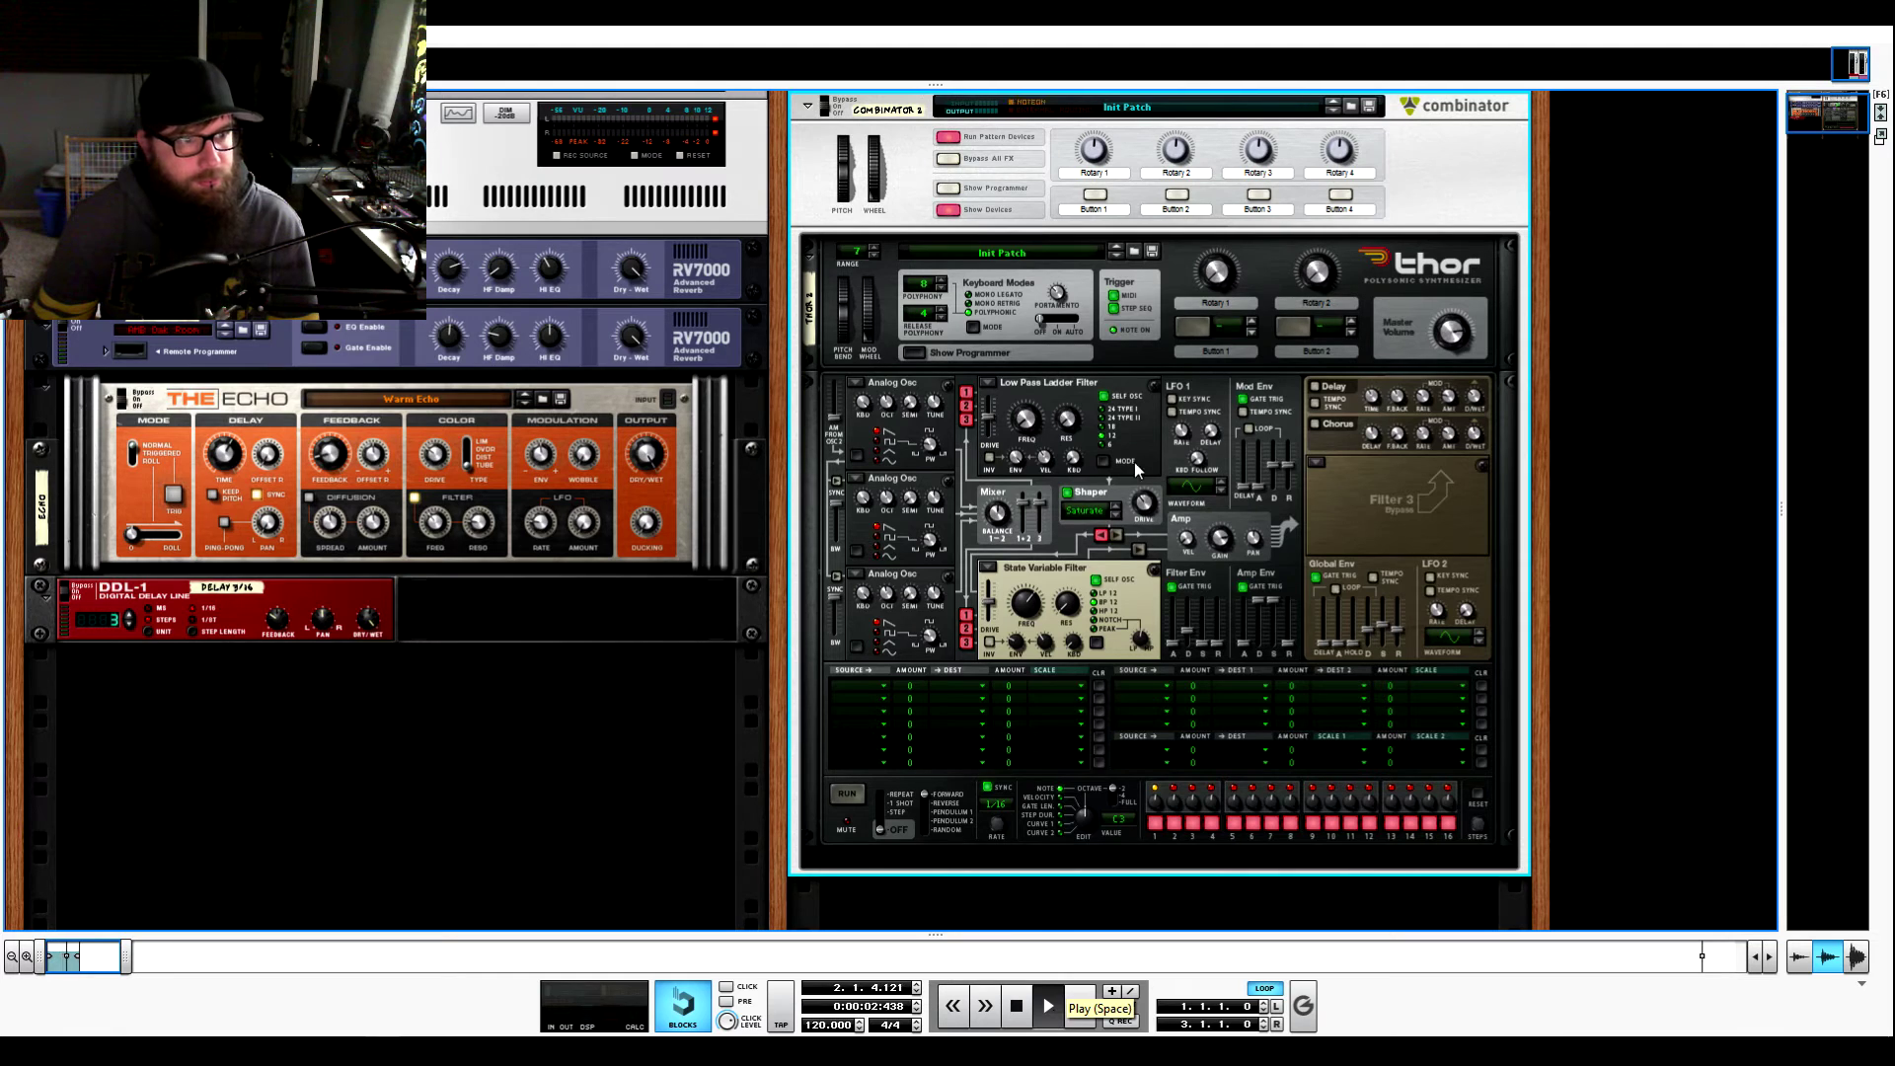
pyautogui.click(1136, 550)
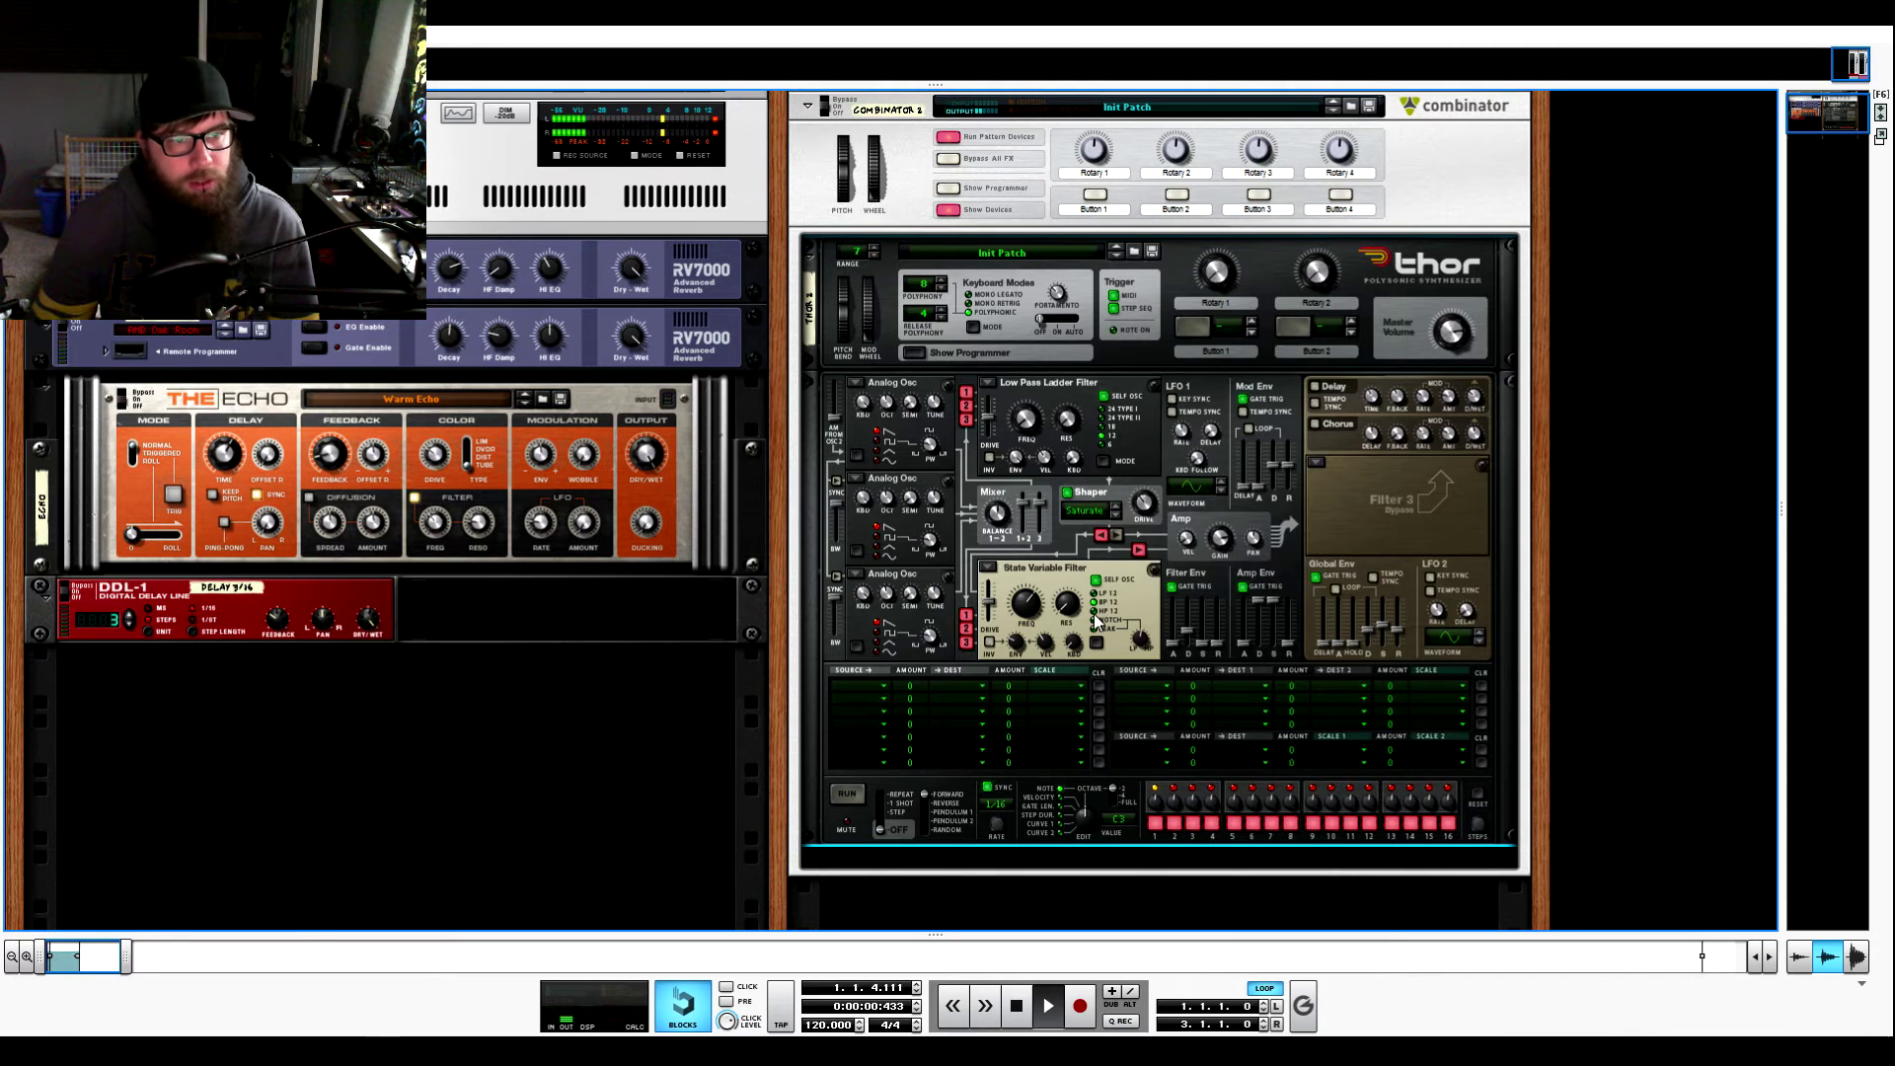
pyautogui.moveTo(1035, 628)
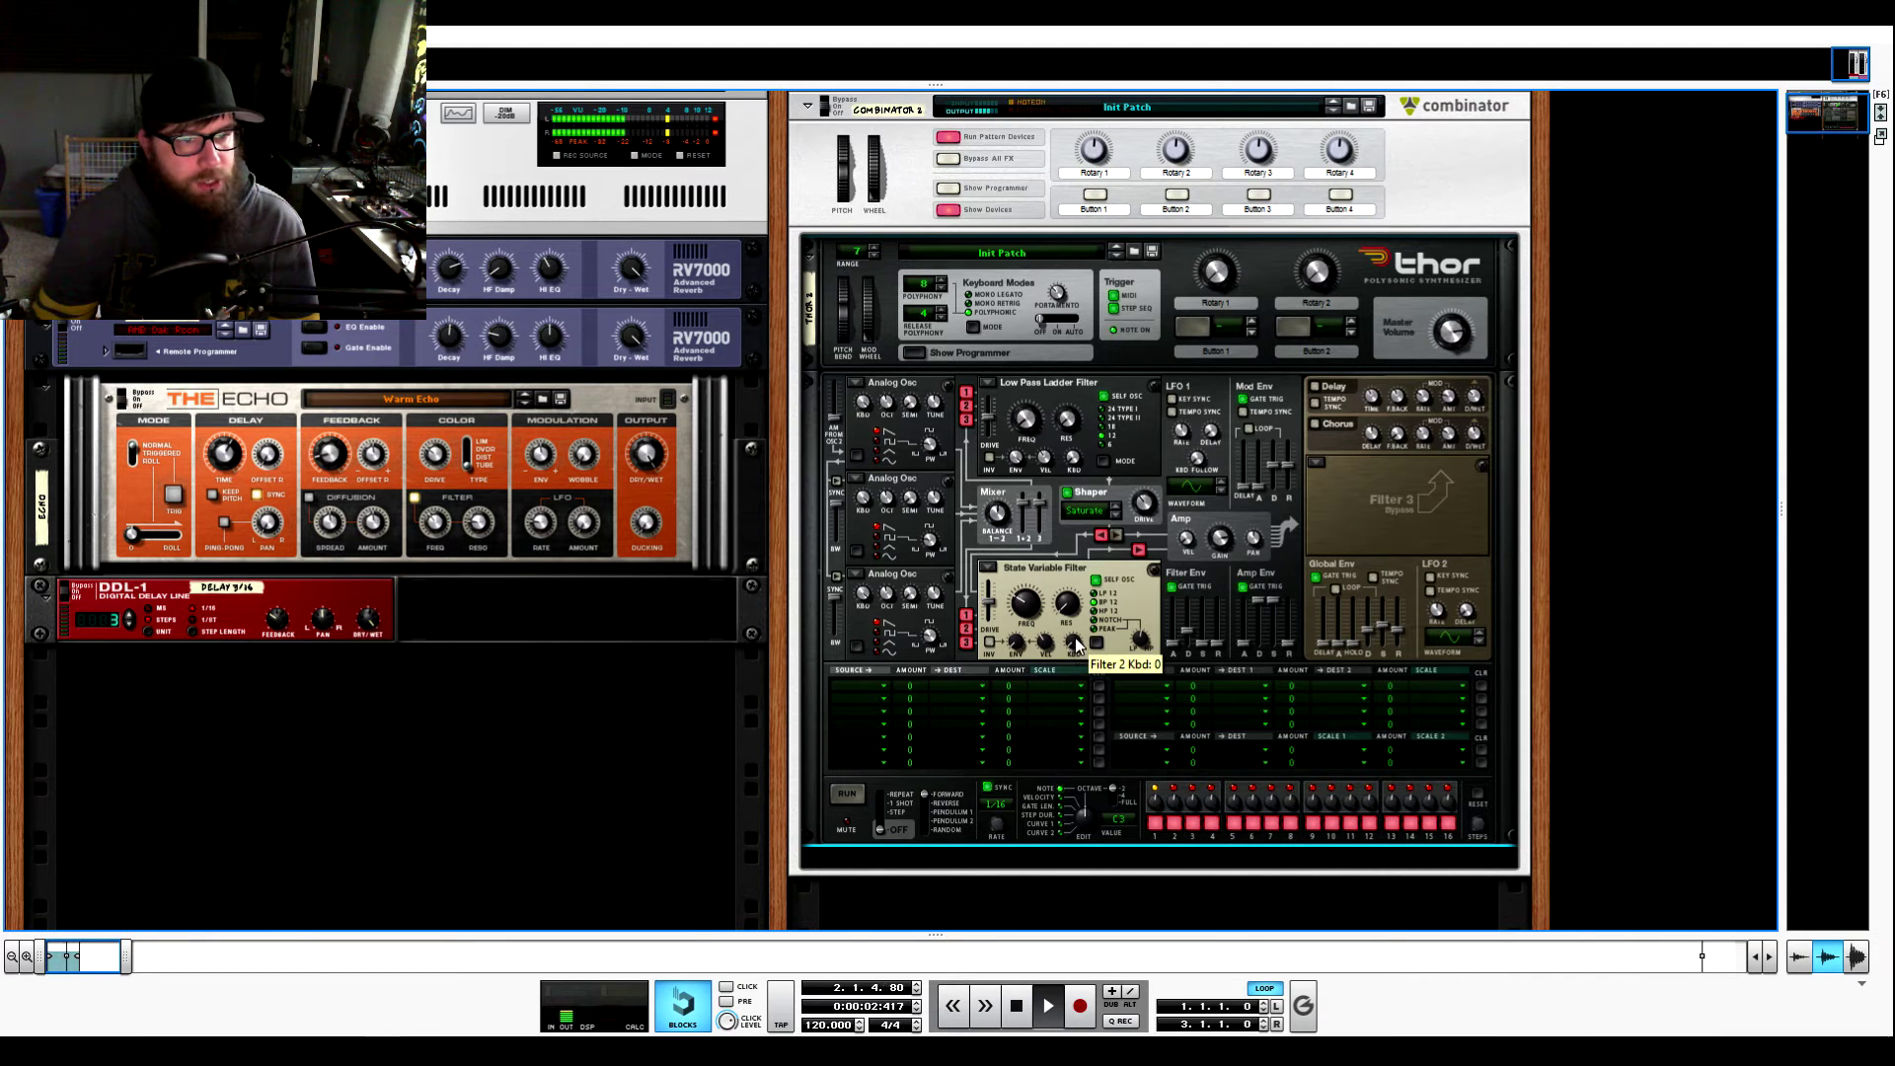
pyautogui.moveTo(1028, 602); pyautogui.dragTo(1029, 613)
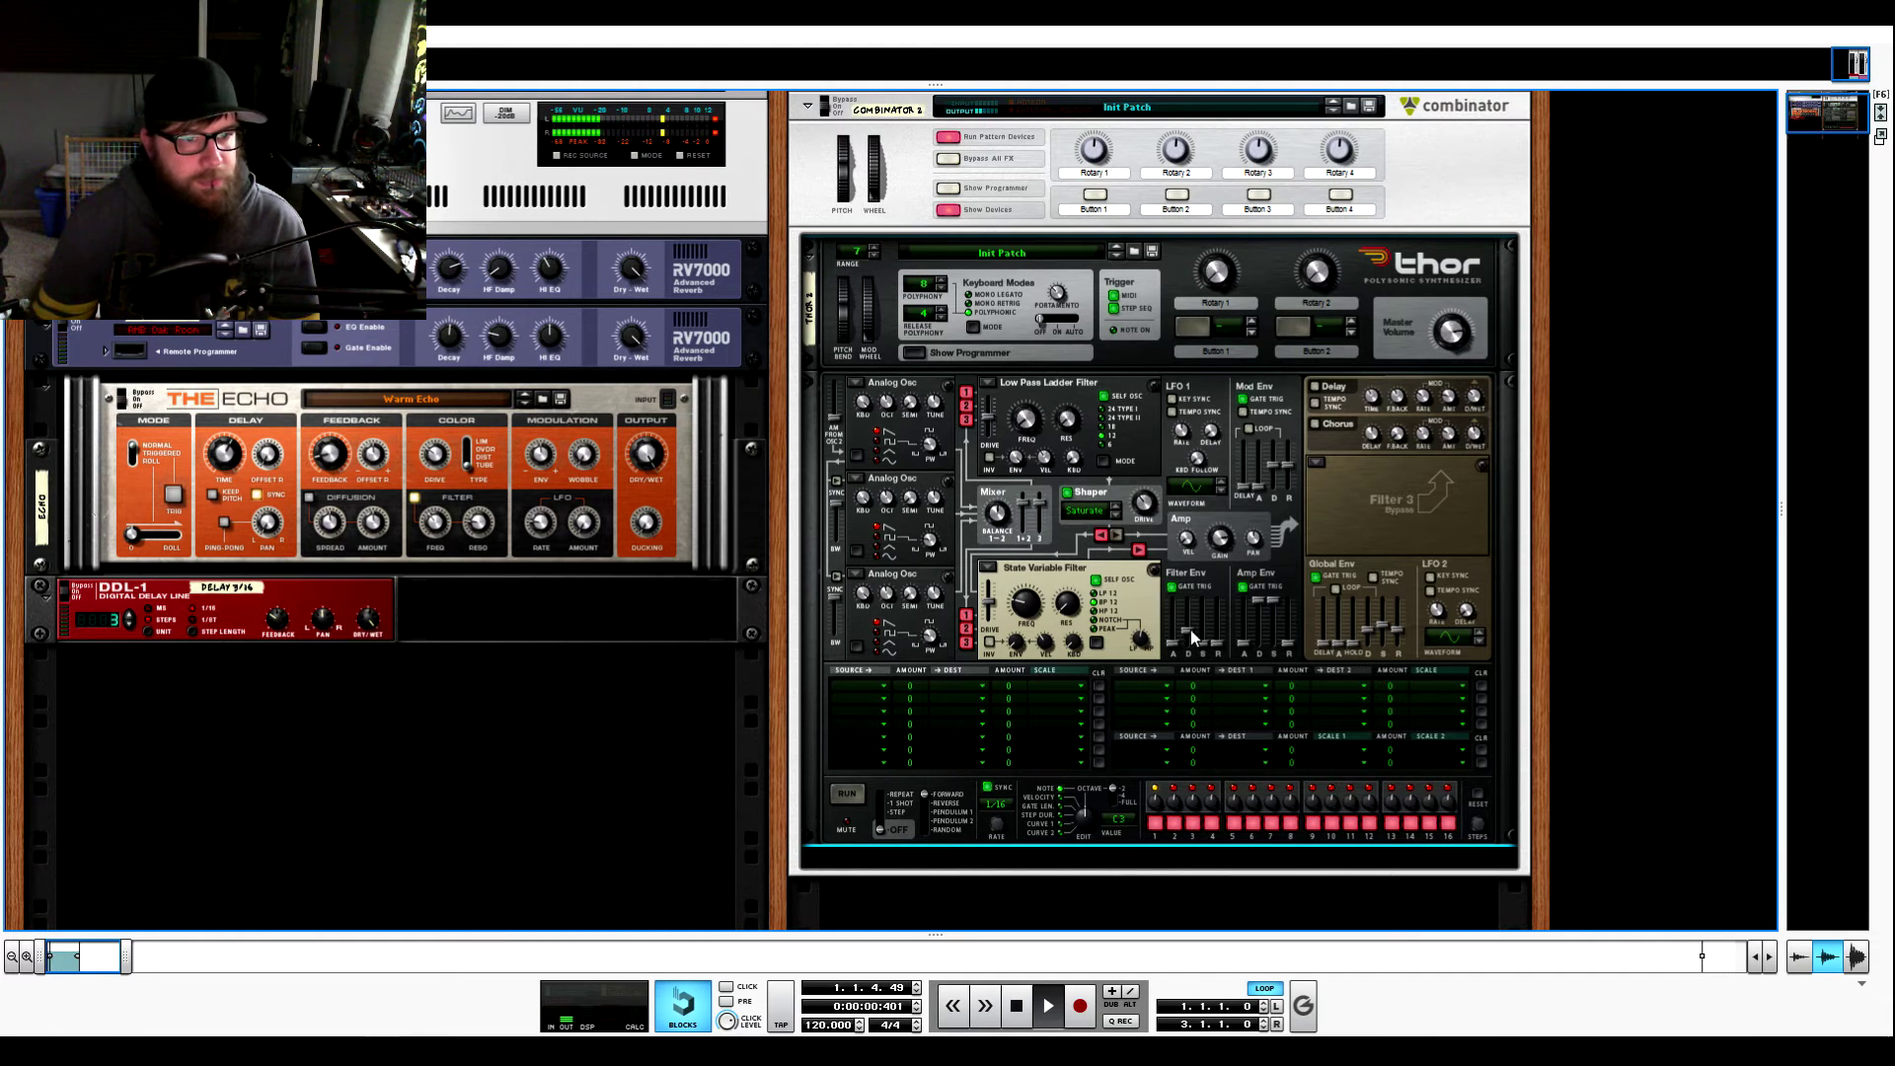
# Step: Enable Thor's Delay with tempo sync, adjust its time and set its dry/wet mix to 50
pyautogui.click(1316, 387)
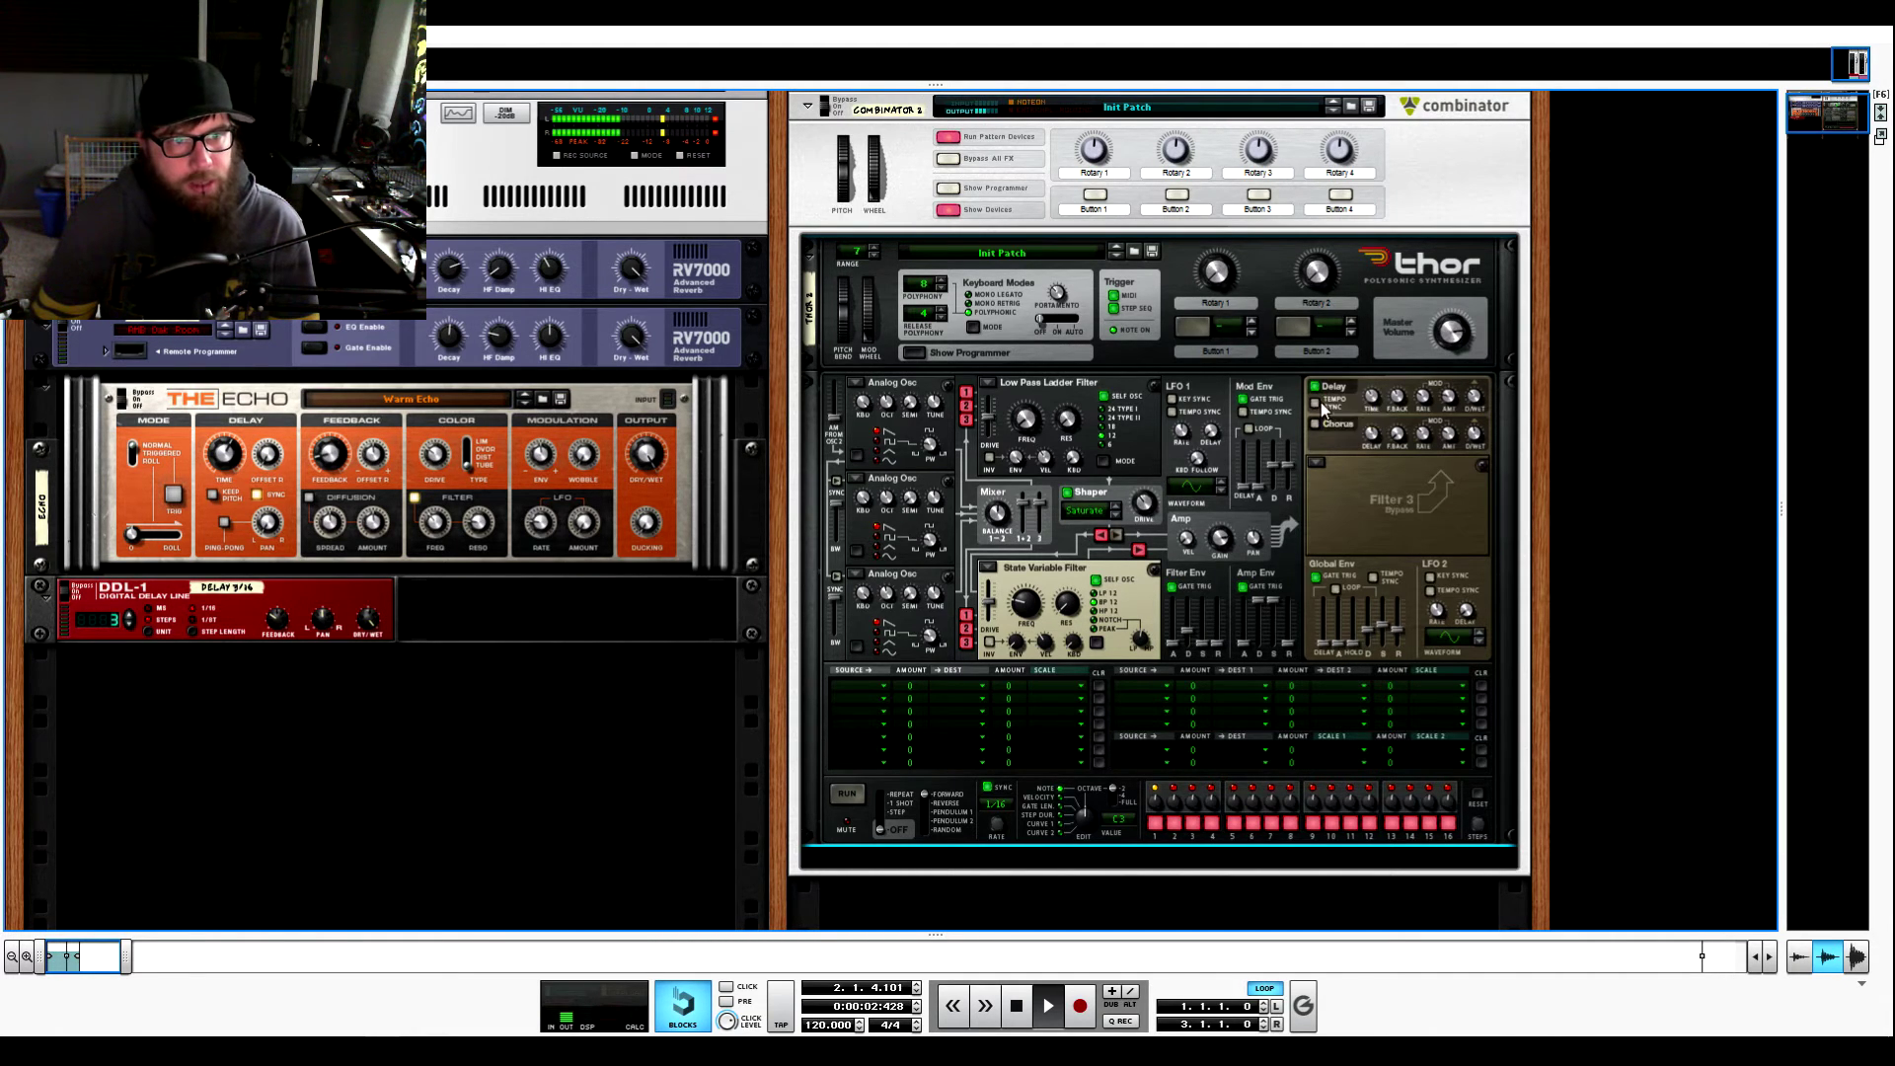
pyautogui.moveTo(1371, 400)
pyautogui.moveTo(1371, 399); pyautogui.dragTo(1371, 407)
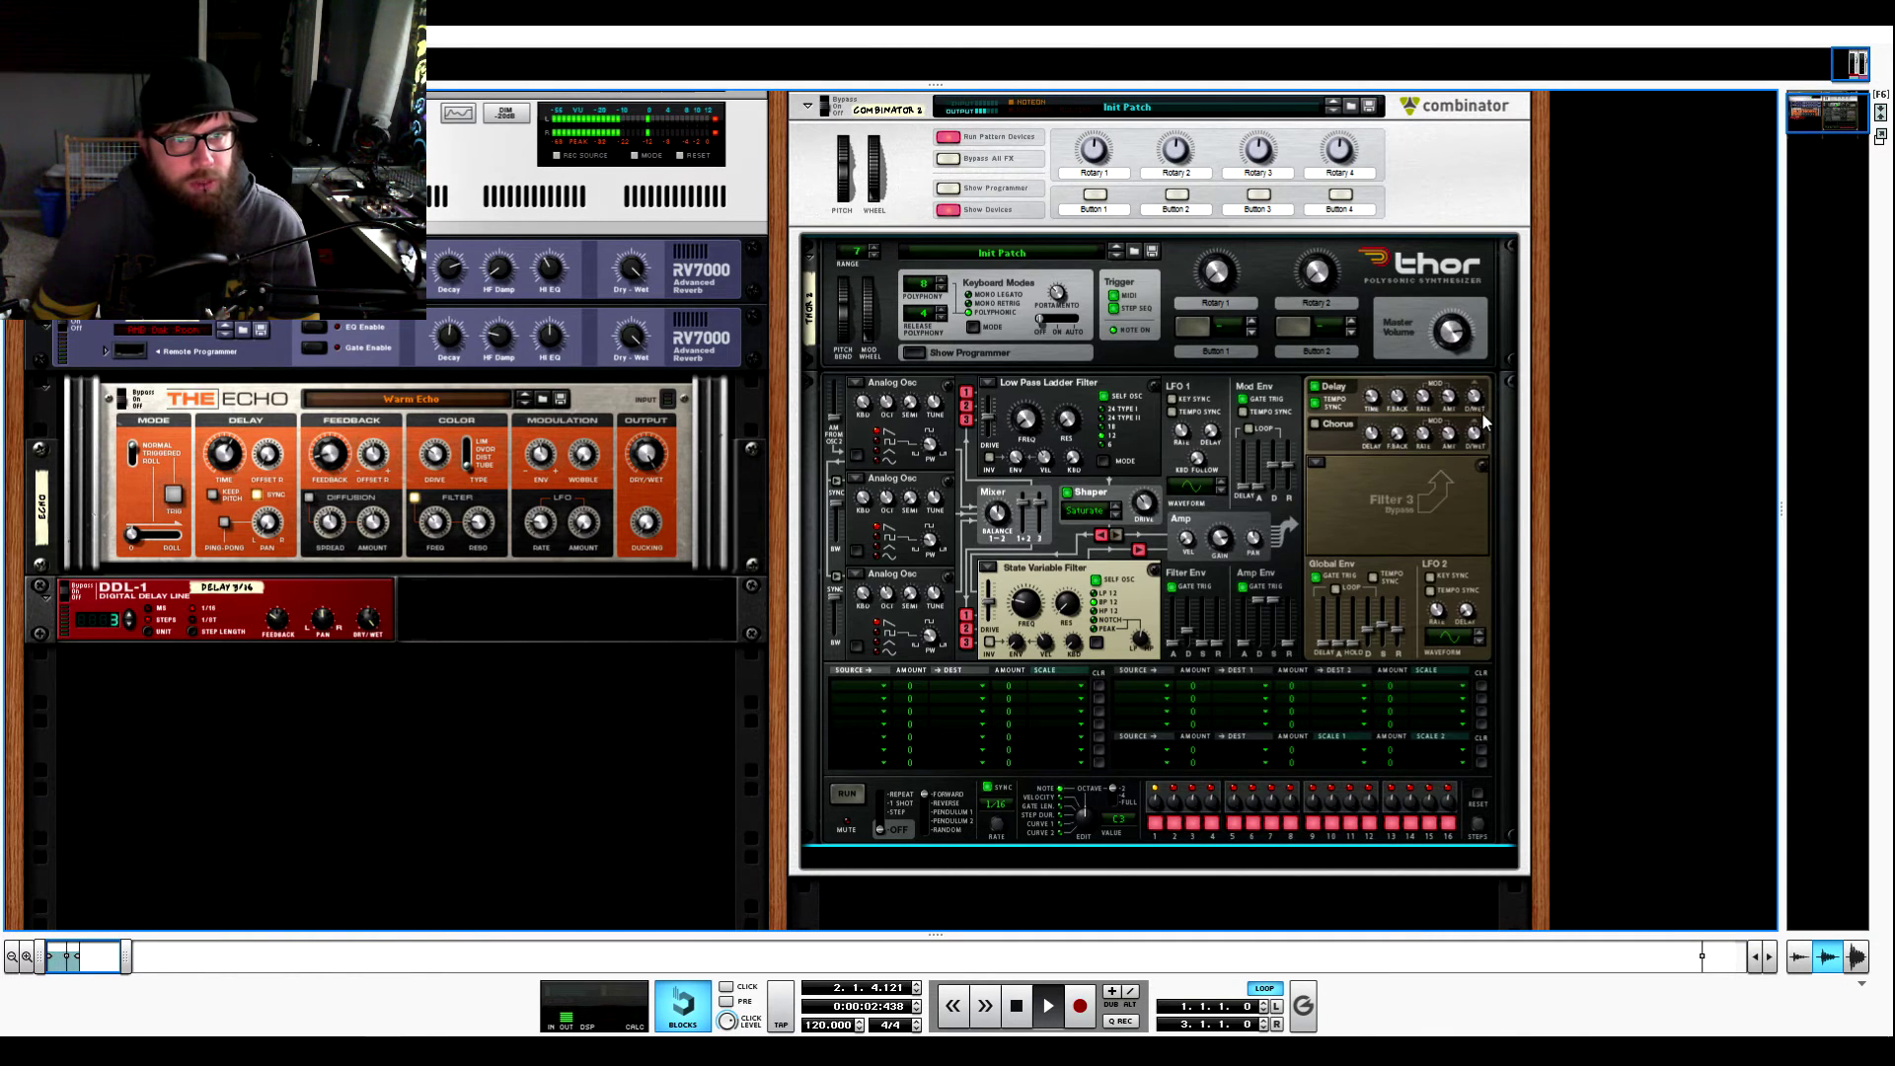
pyautogui.moveTo(1480, 413)
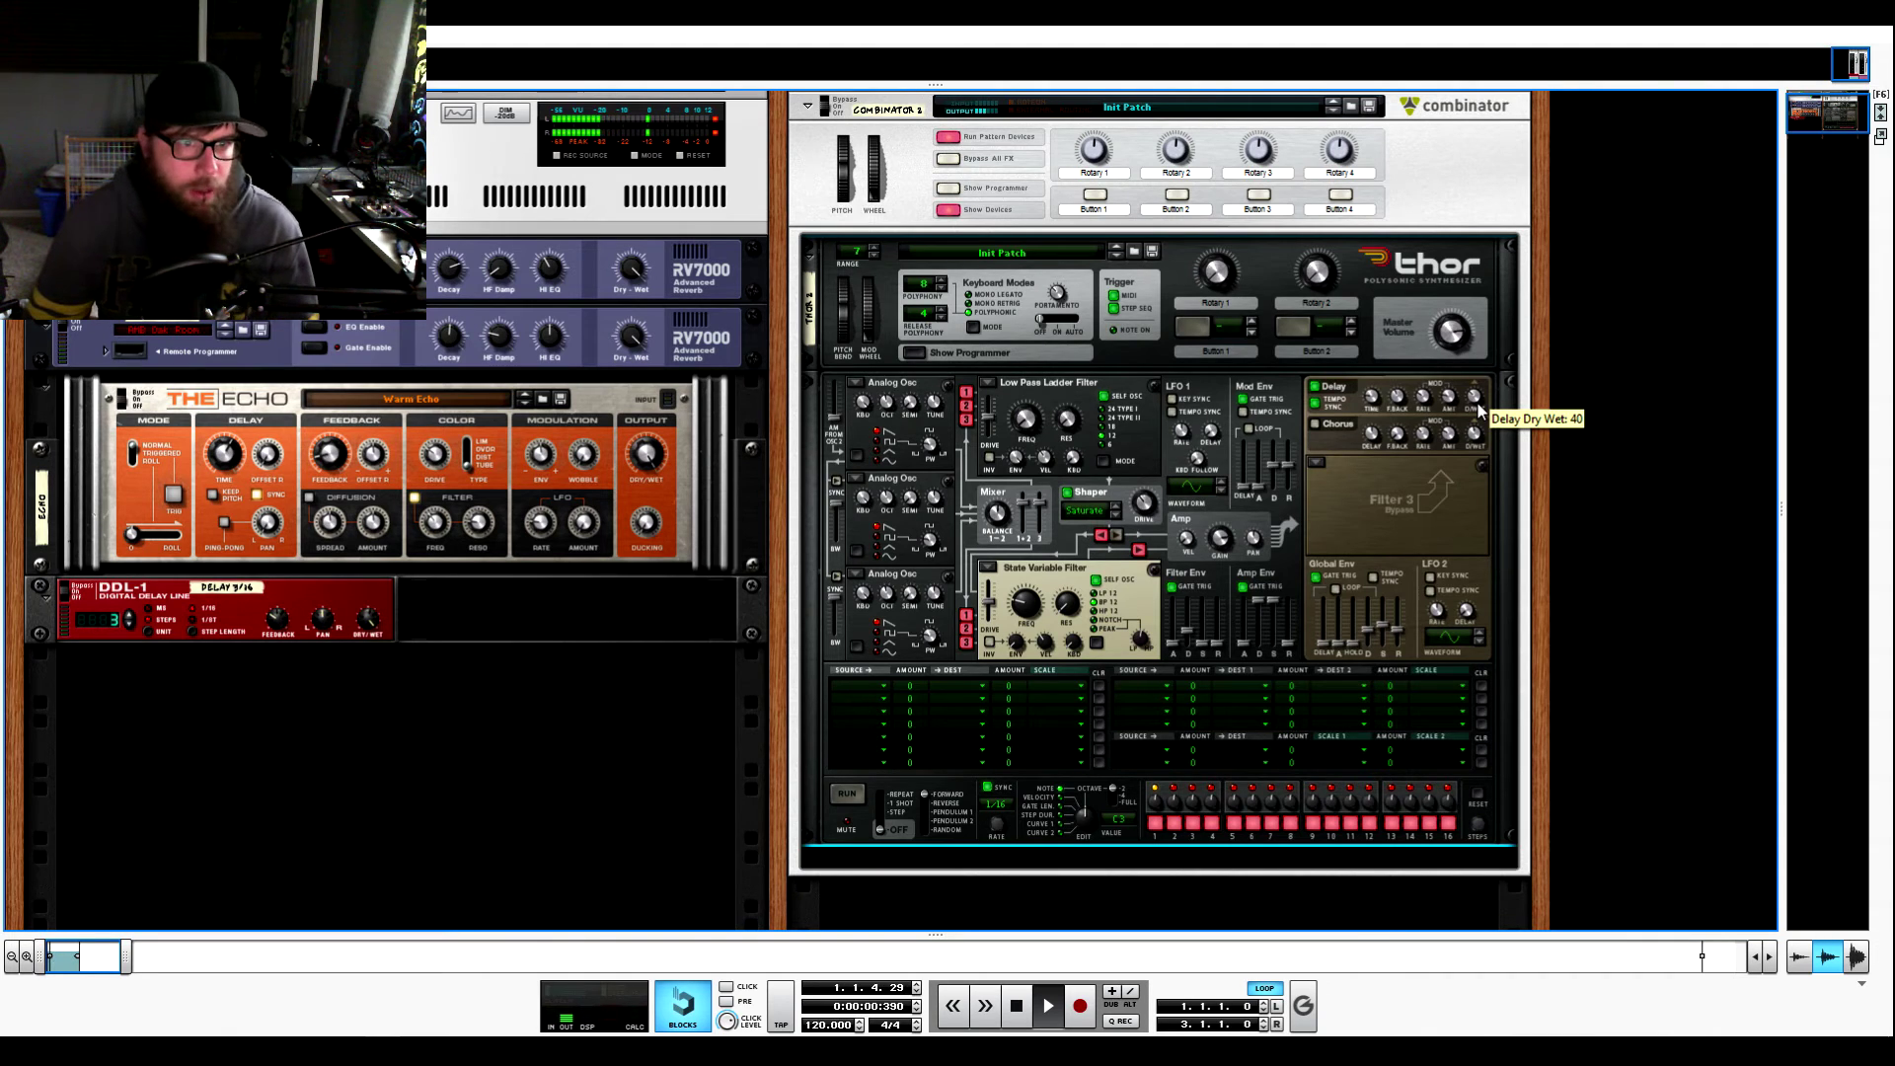
pyautogui.moveTo(1406, 408)
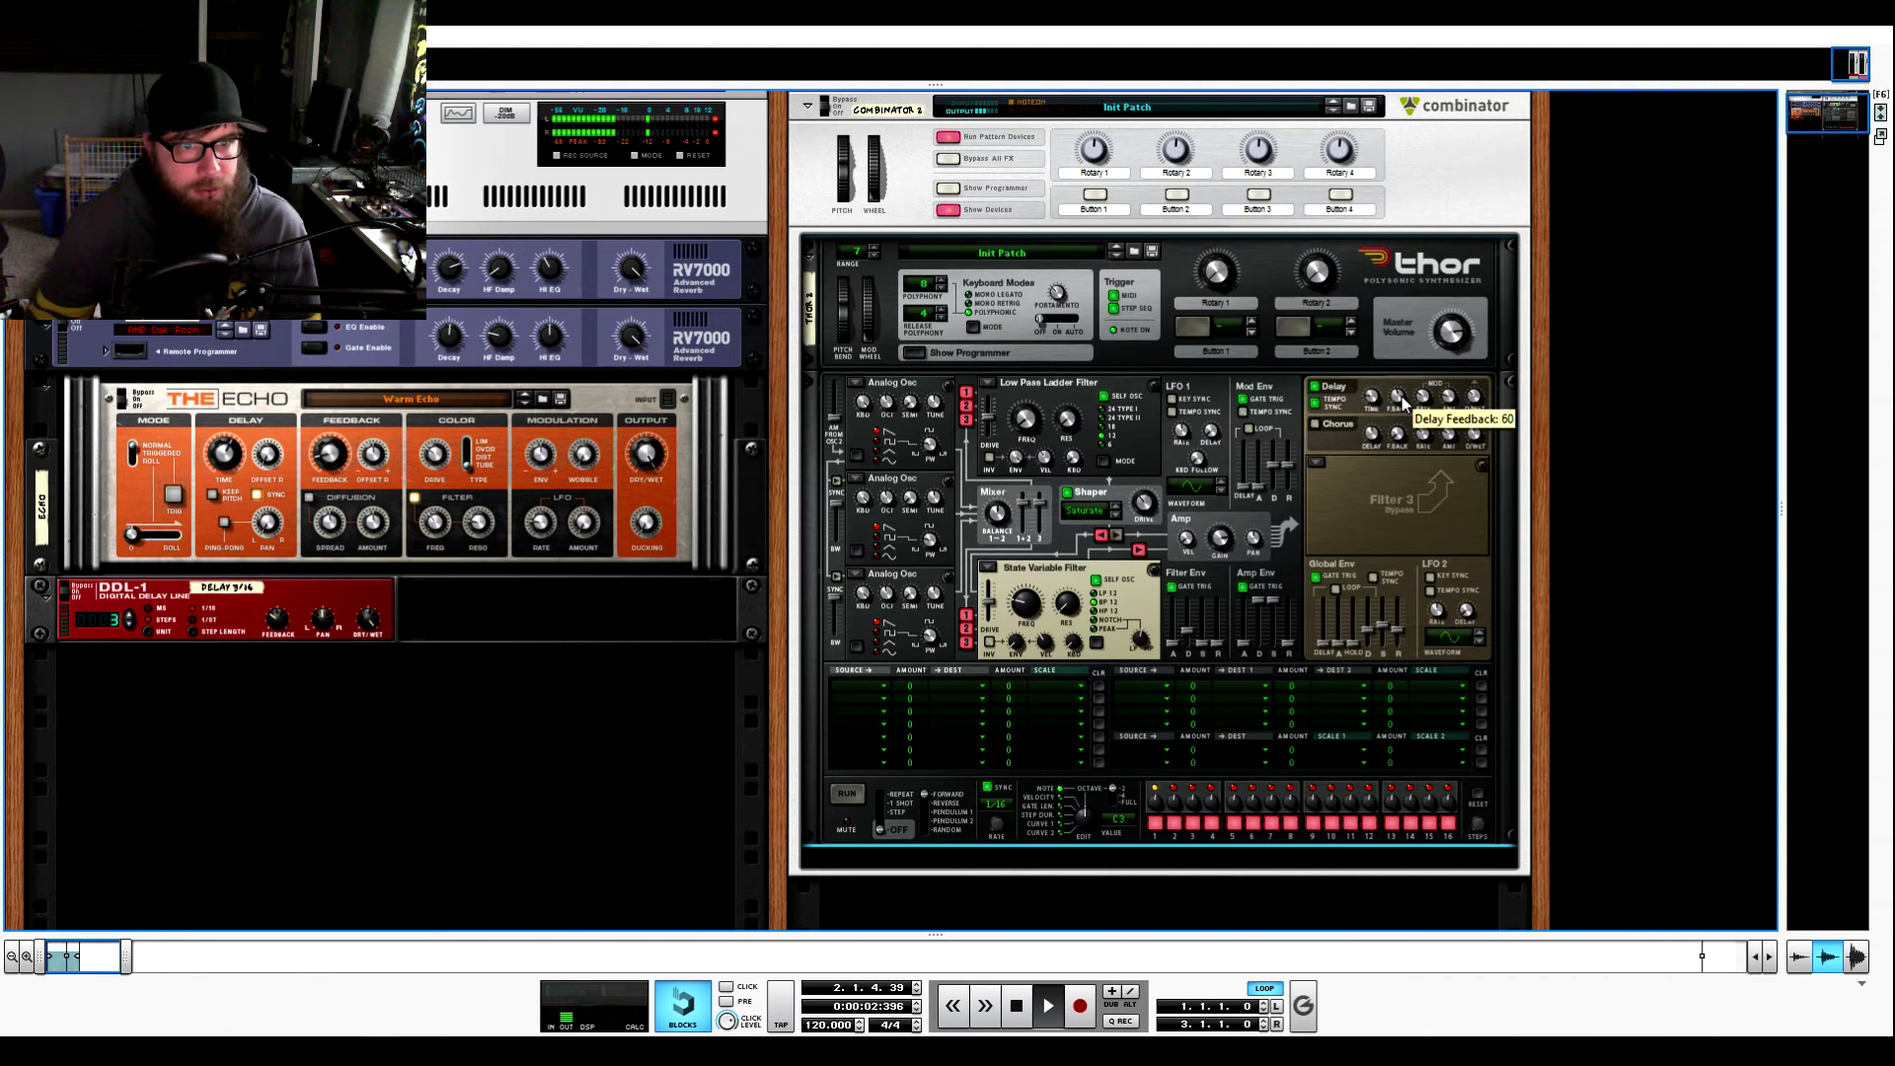
pyautogui.moveTo(1476, 410); pyautogui.dragTo(1472, 400)
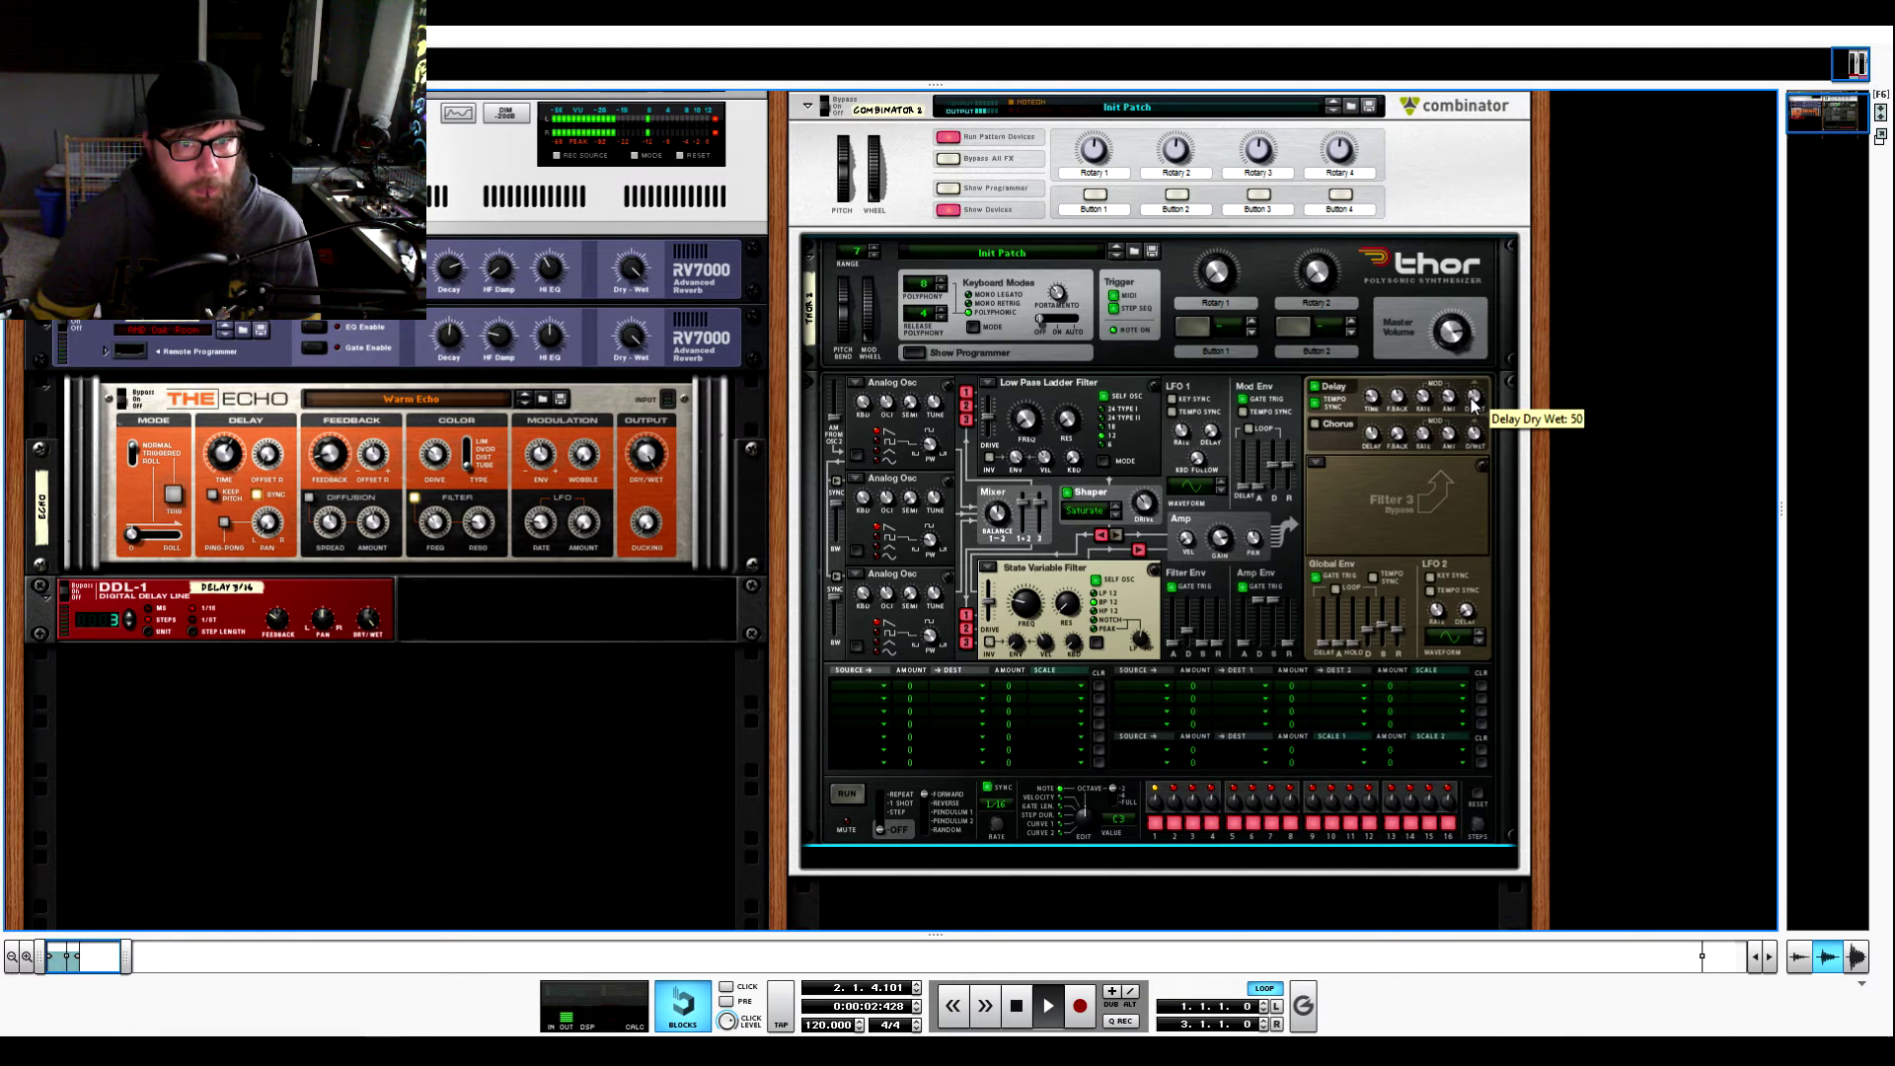
# Step: Add an RV7000 Advanced Reverb after Thor inside the Combinator, and audition it by sweeping filter 2's frequency
pyautogui.scroll(-2, 1229, 557)
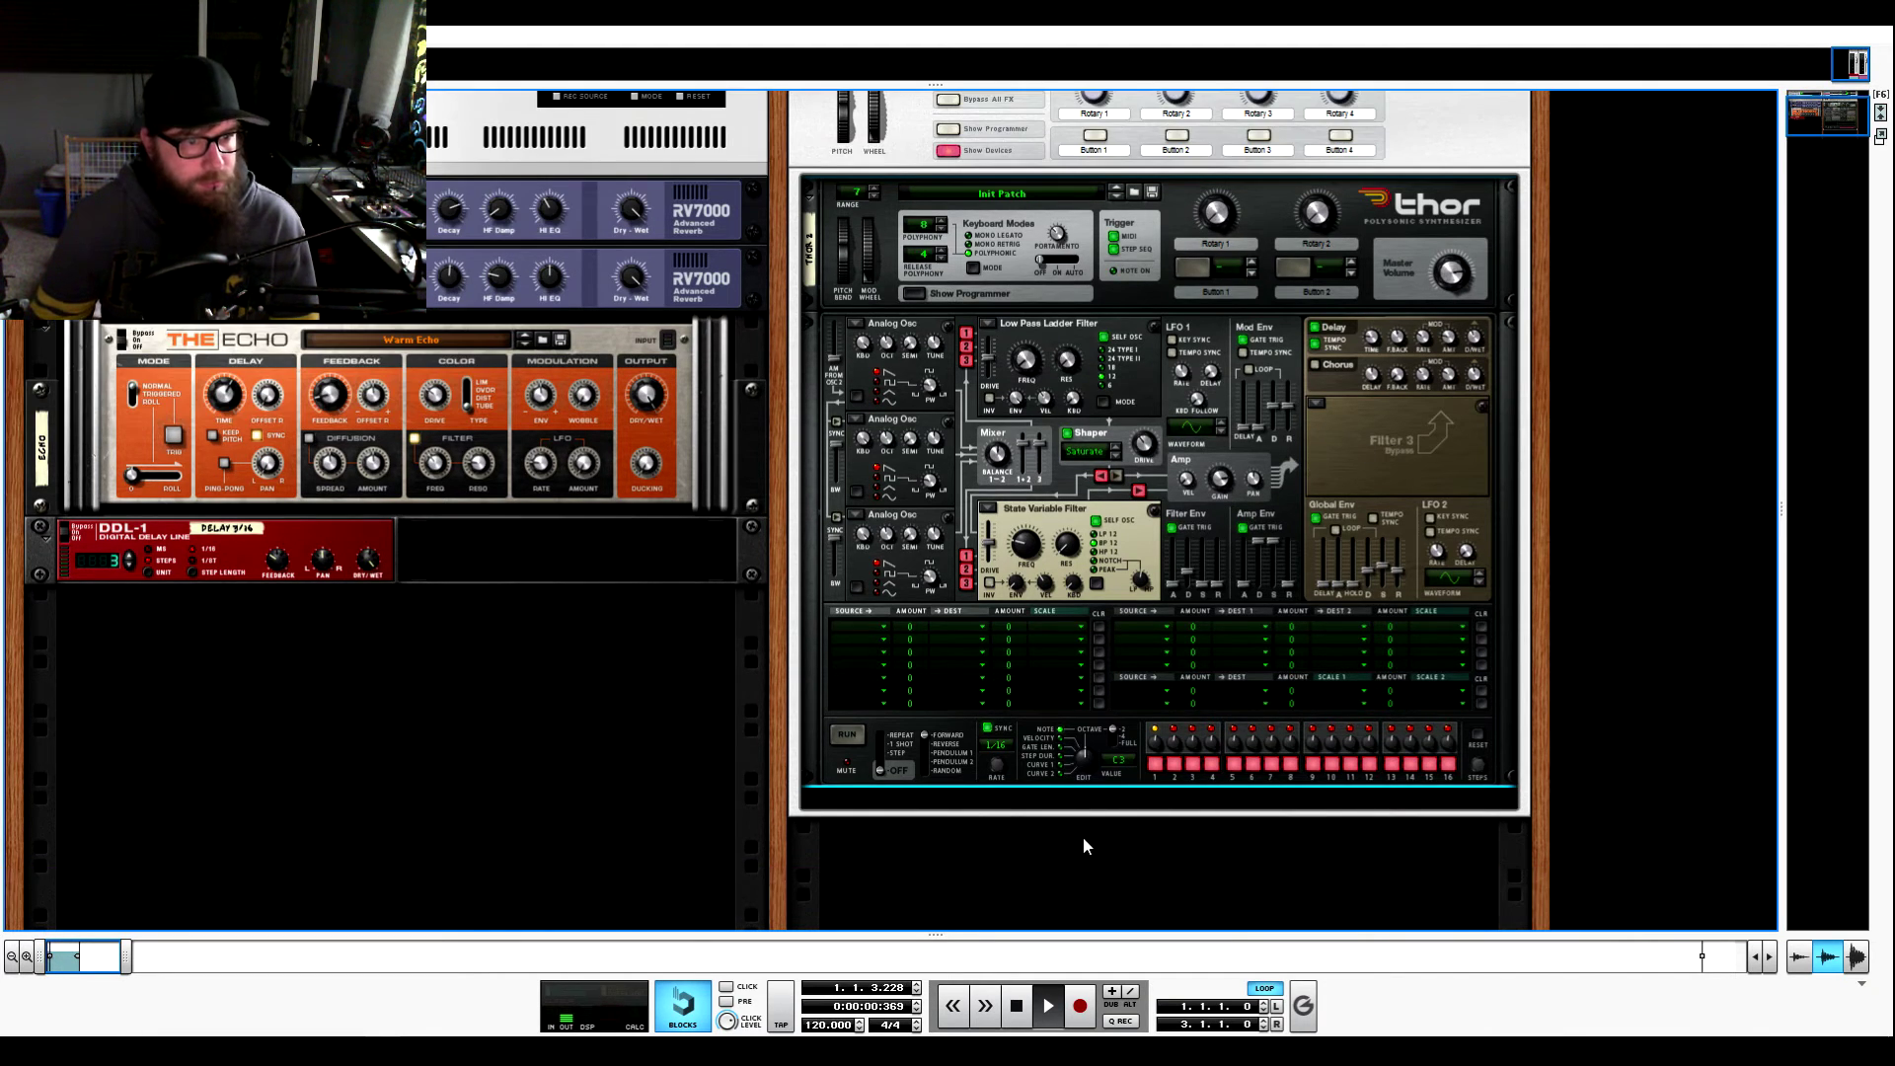
pyautogui.moveTo(1020, 543); pyautogui.dragTo(1023, 534)
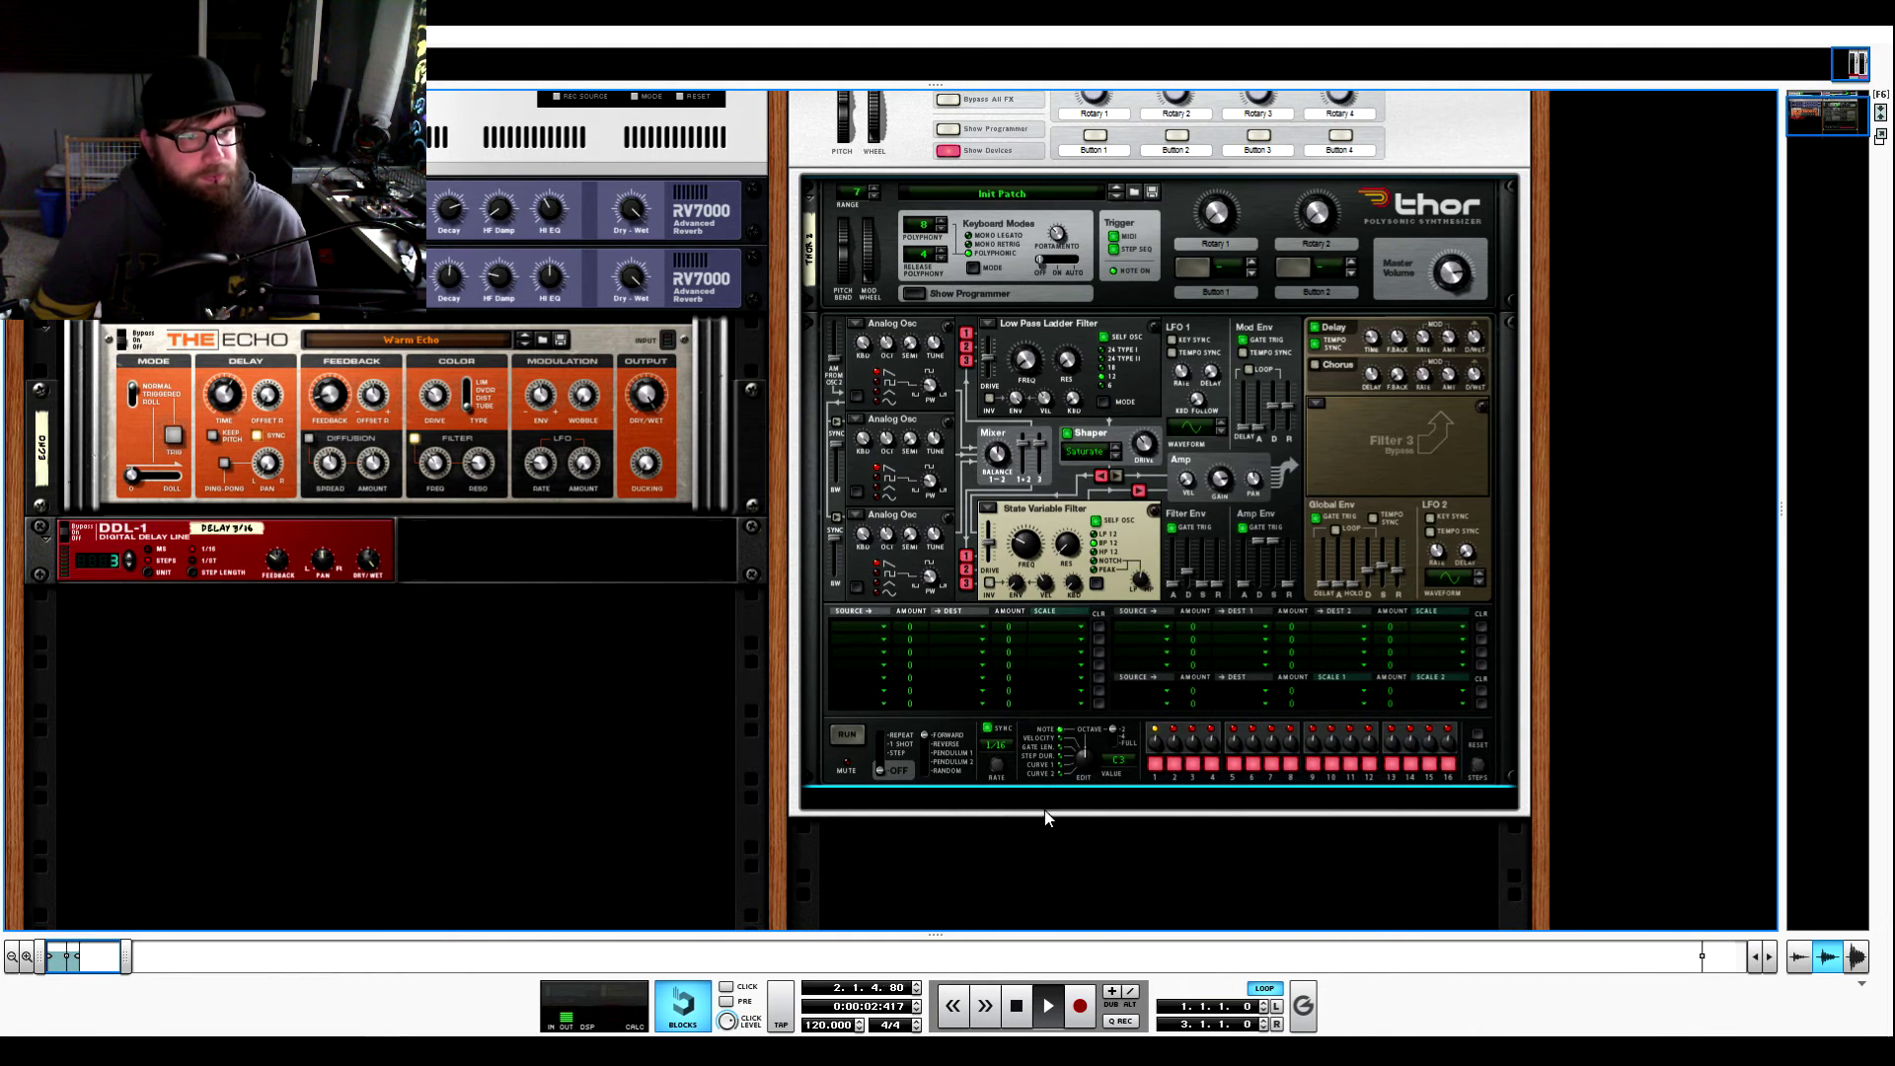
pyautogui.rightClick(1046, 815)
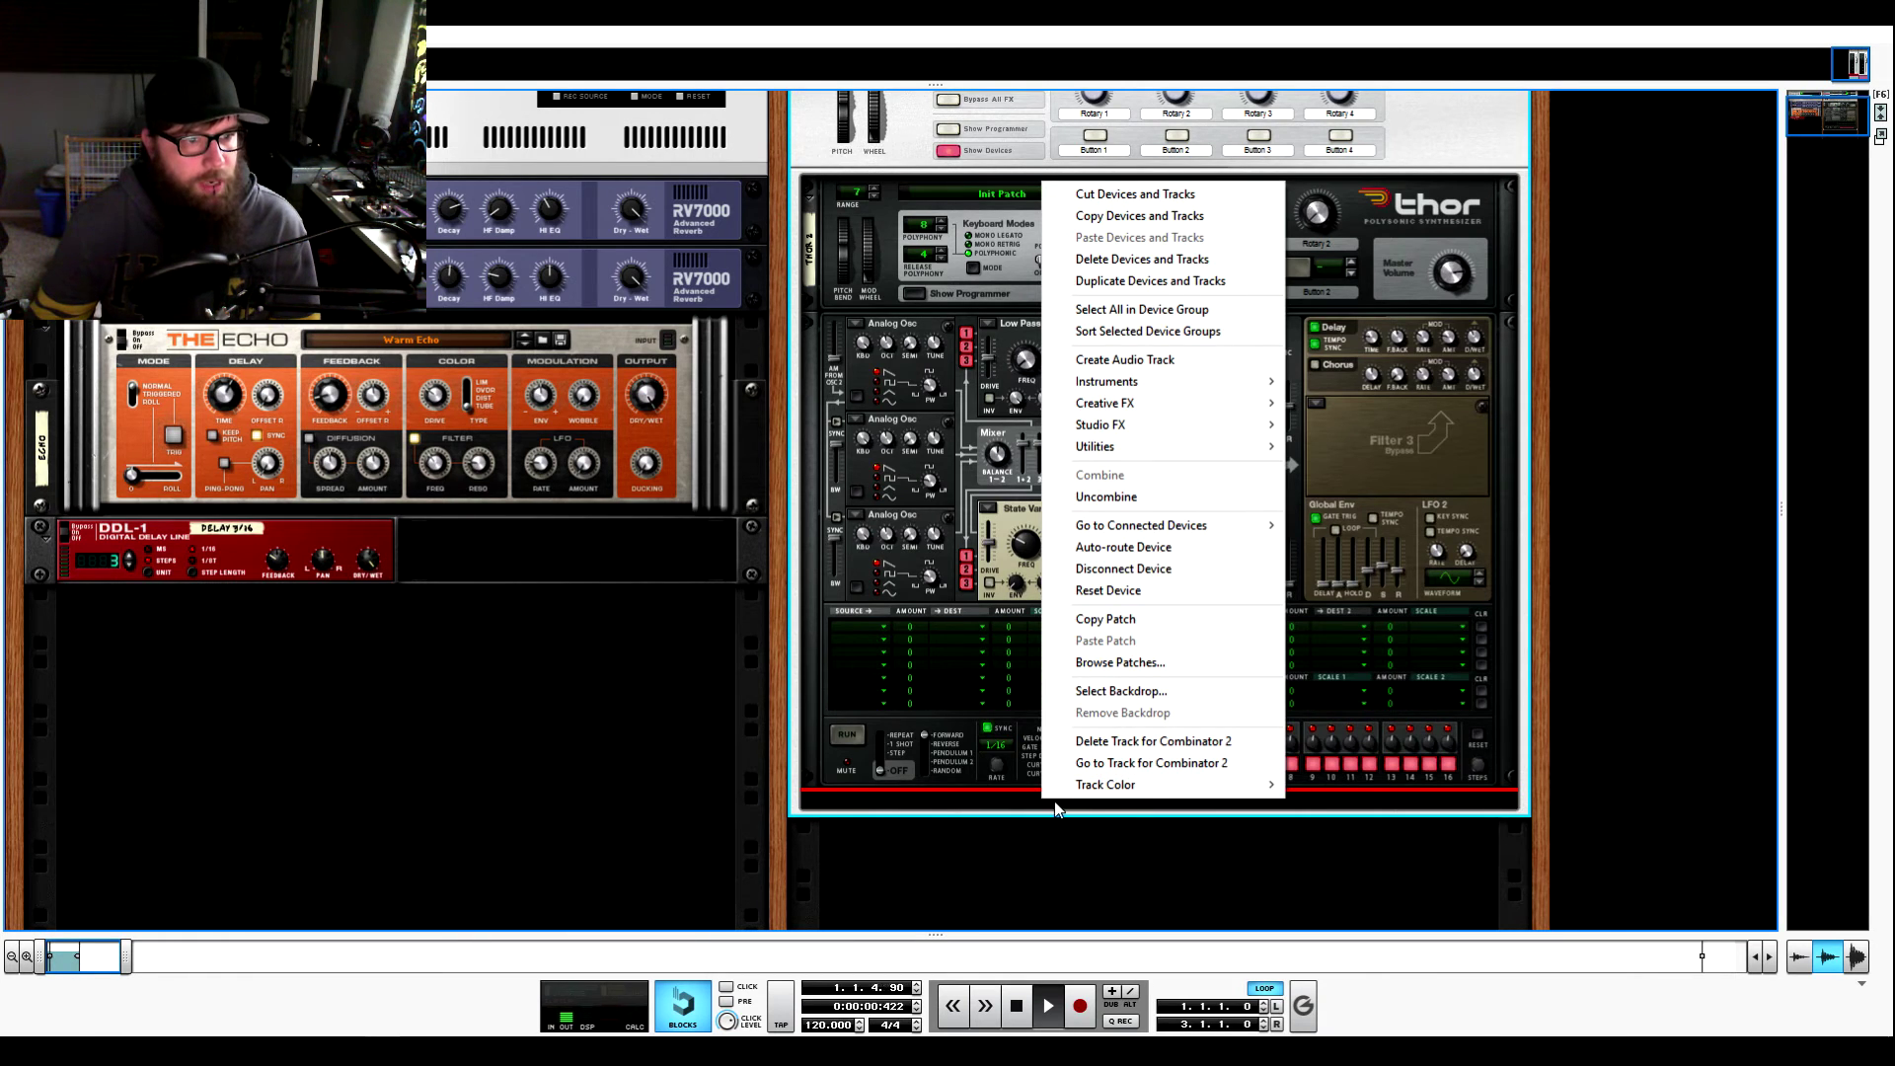
pyautogui.moveTo(1200, 428)
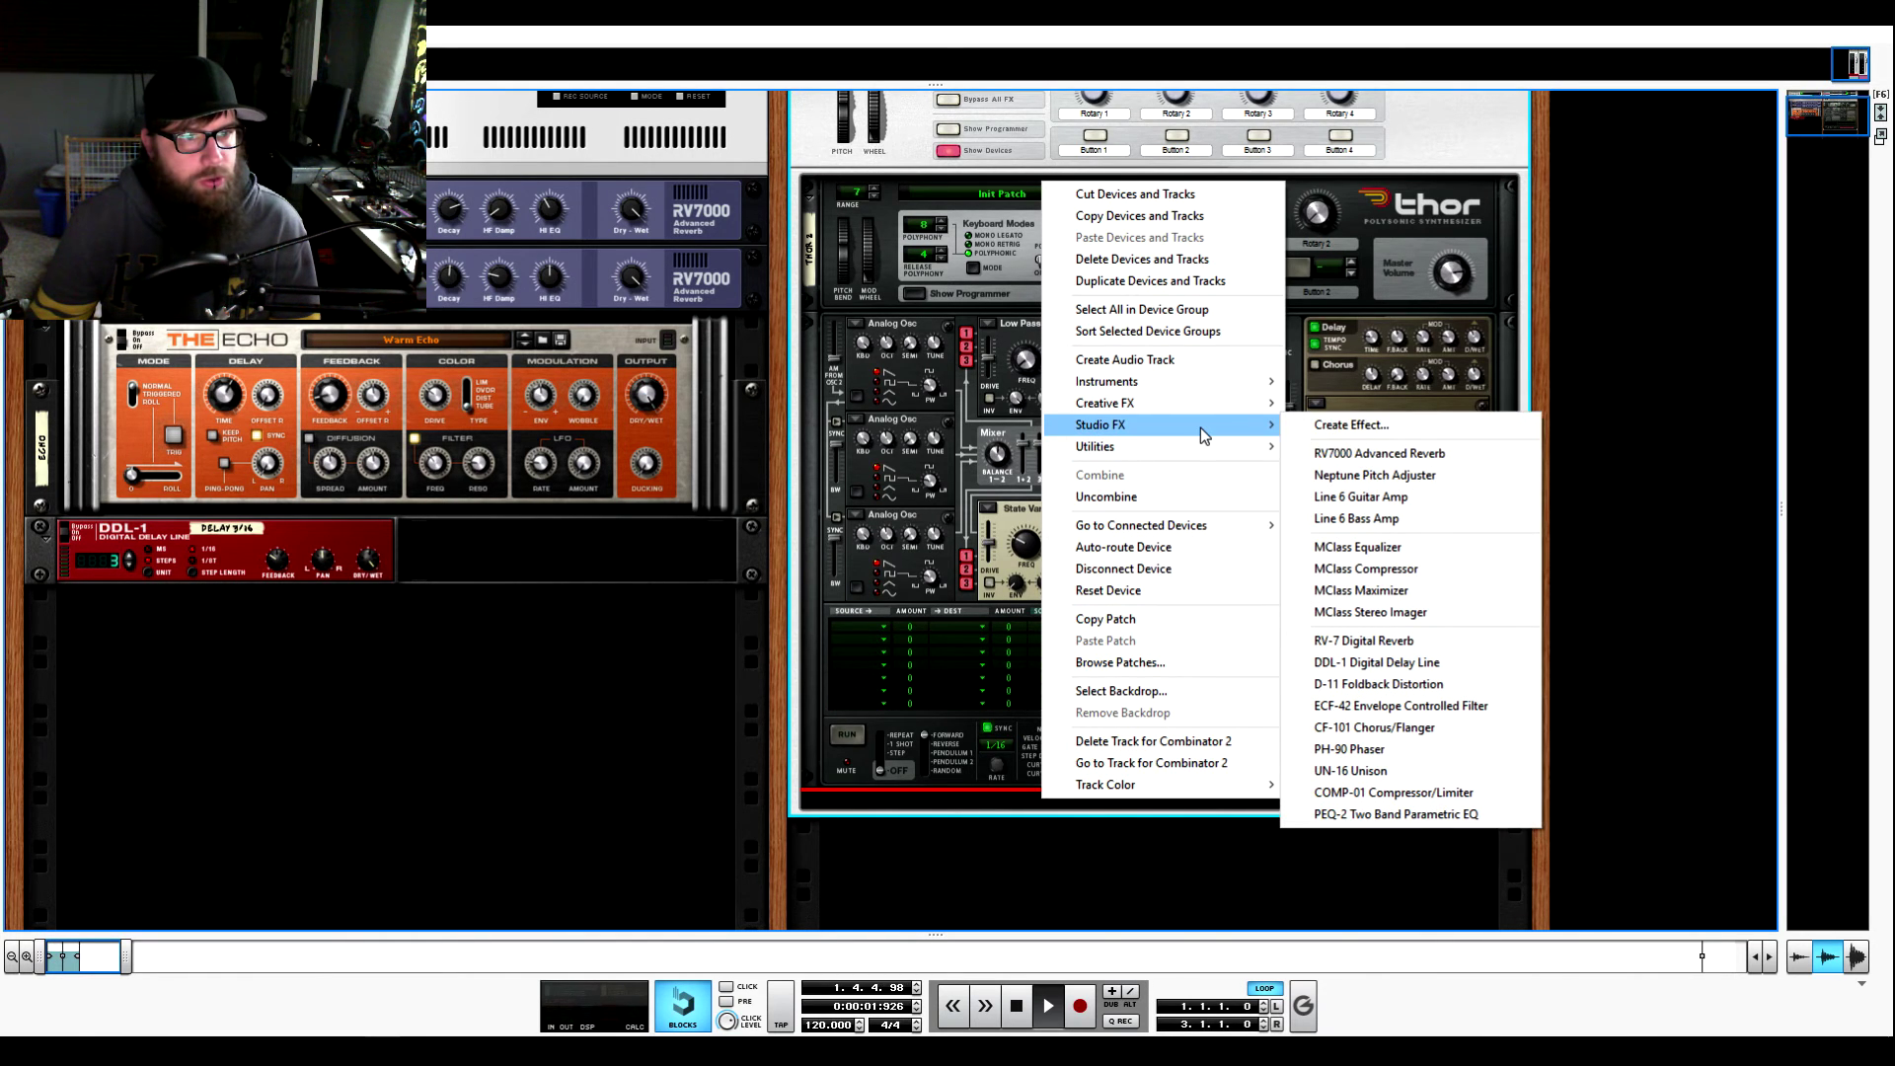
pyautogui.click(1367, 453)
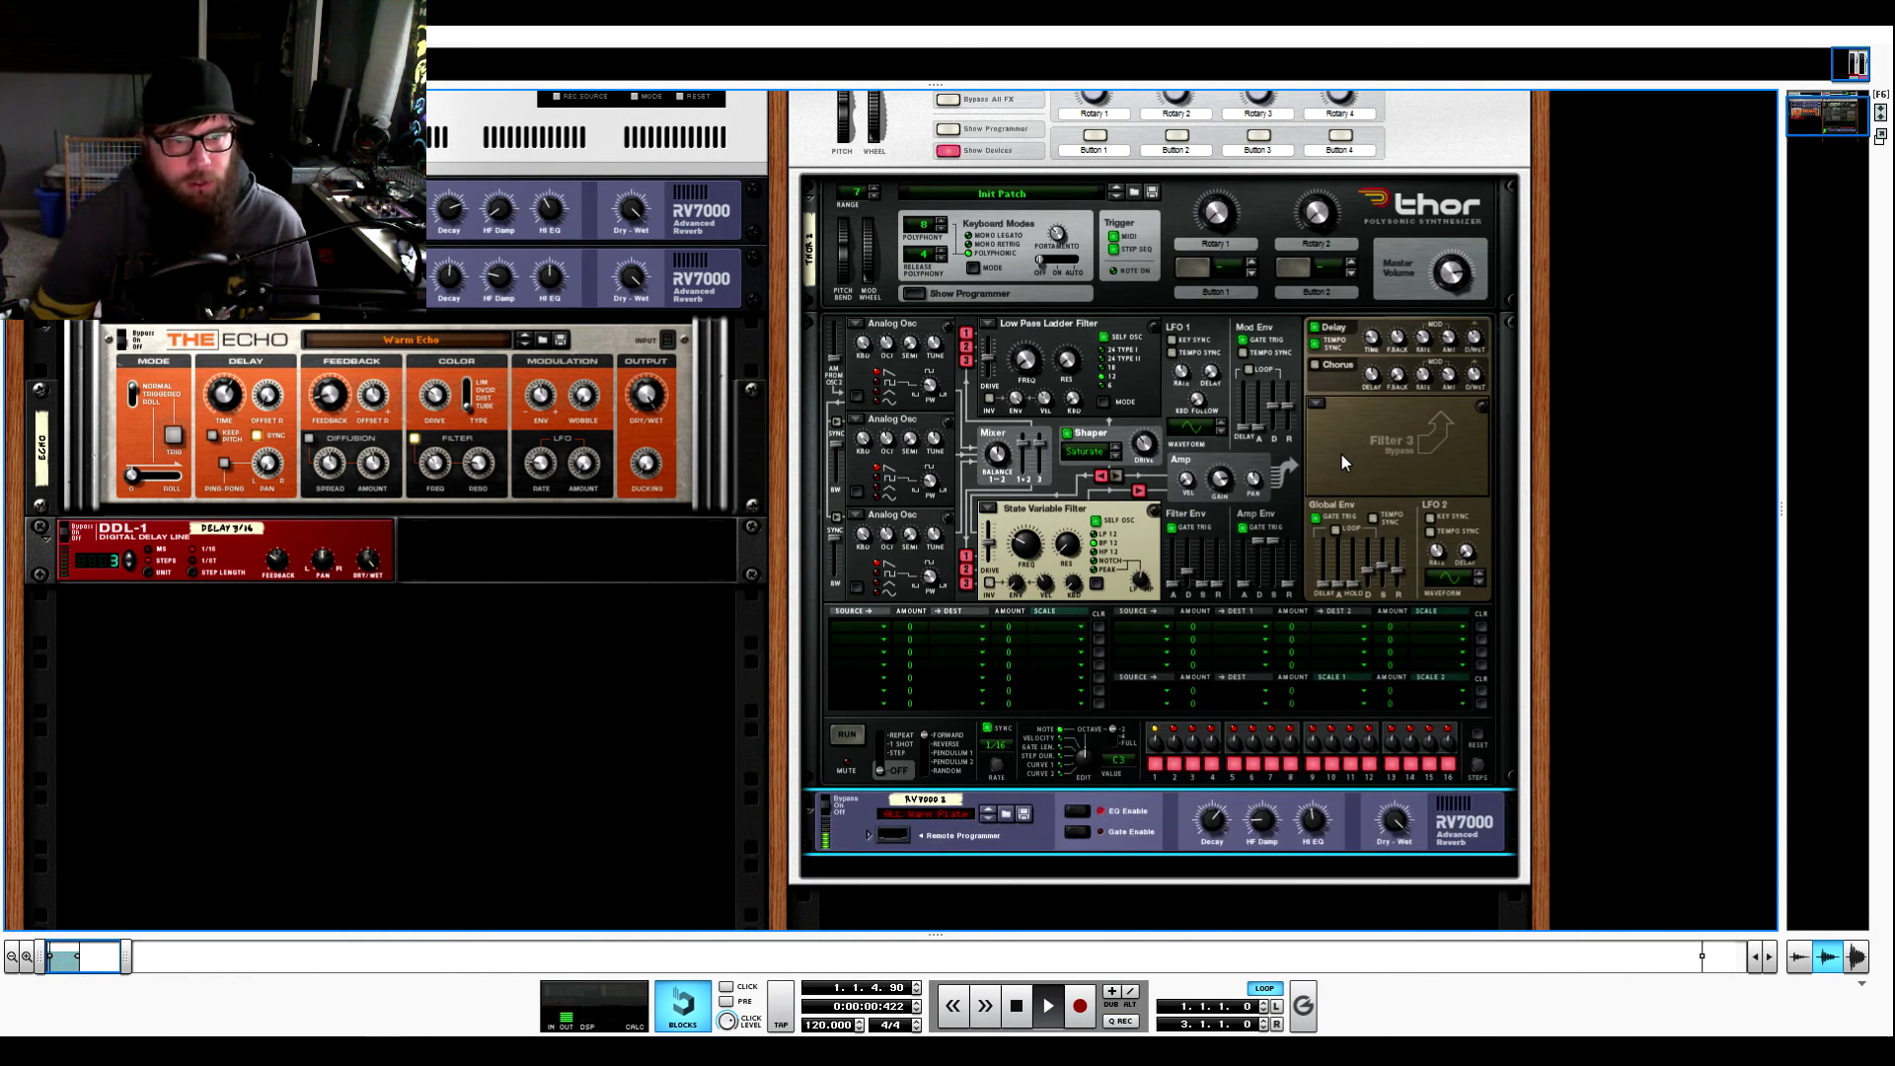
pyautogui.moveTo(1027, 543); pyautogui.dragTo(1037, 571)
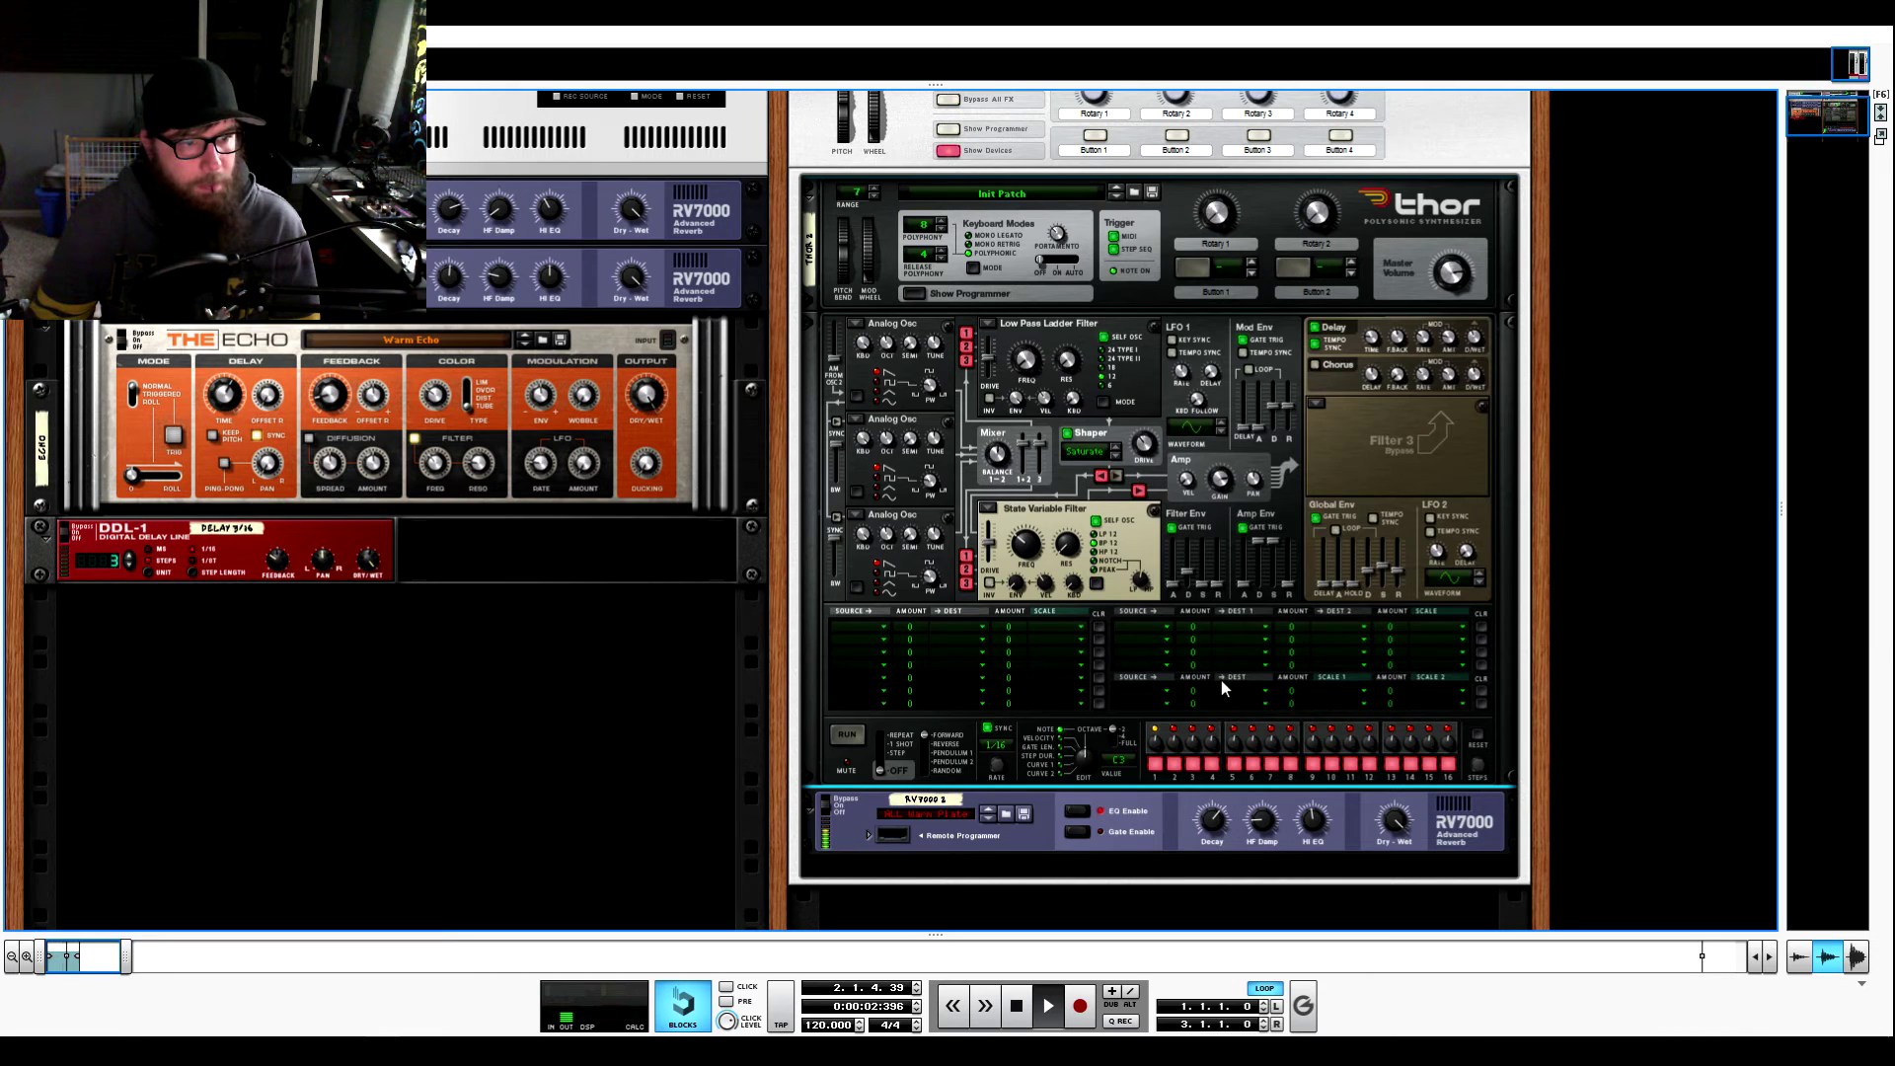
# Step: Adjust the new RV7000's dry/wet mix and, in its remote programmer, shape the EQ with a low-end cut and a parametric upper-mid boost
pyautogui.click(865, 835)
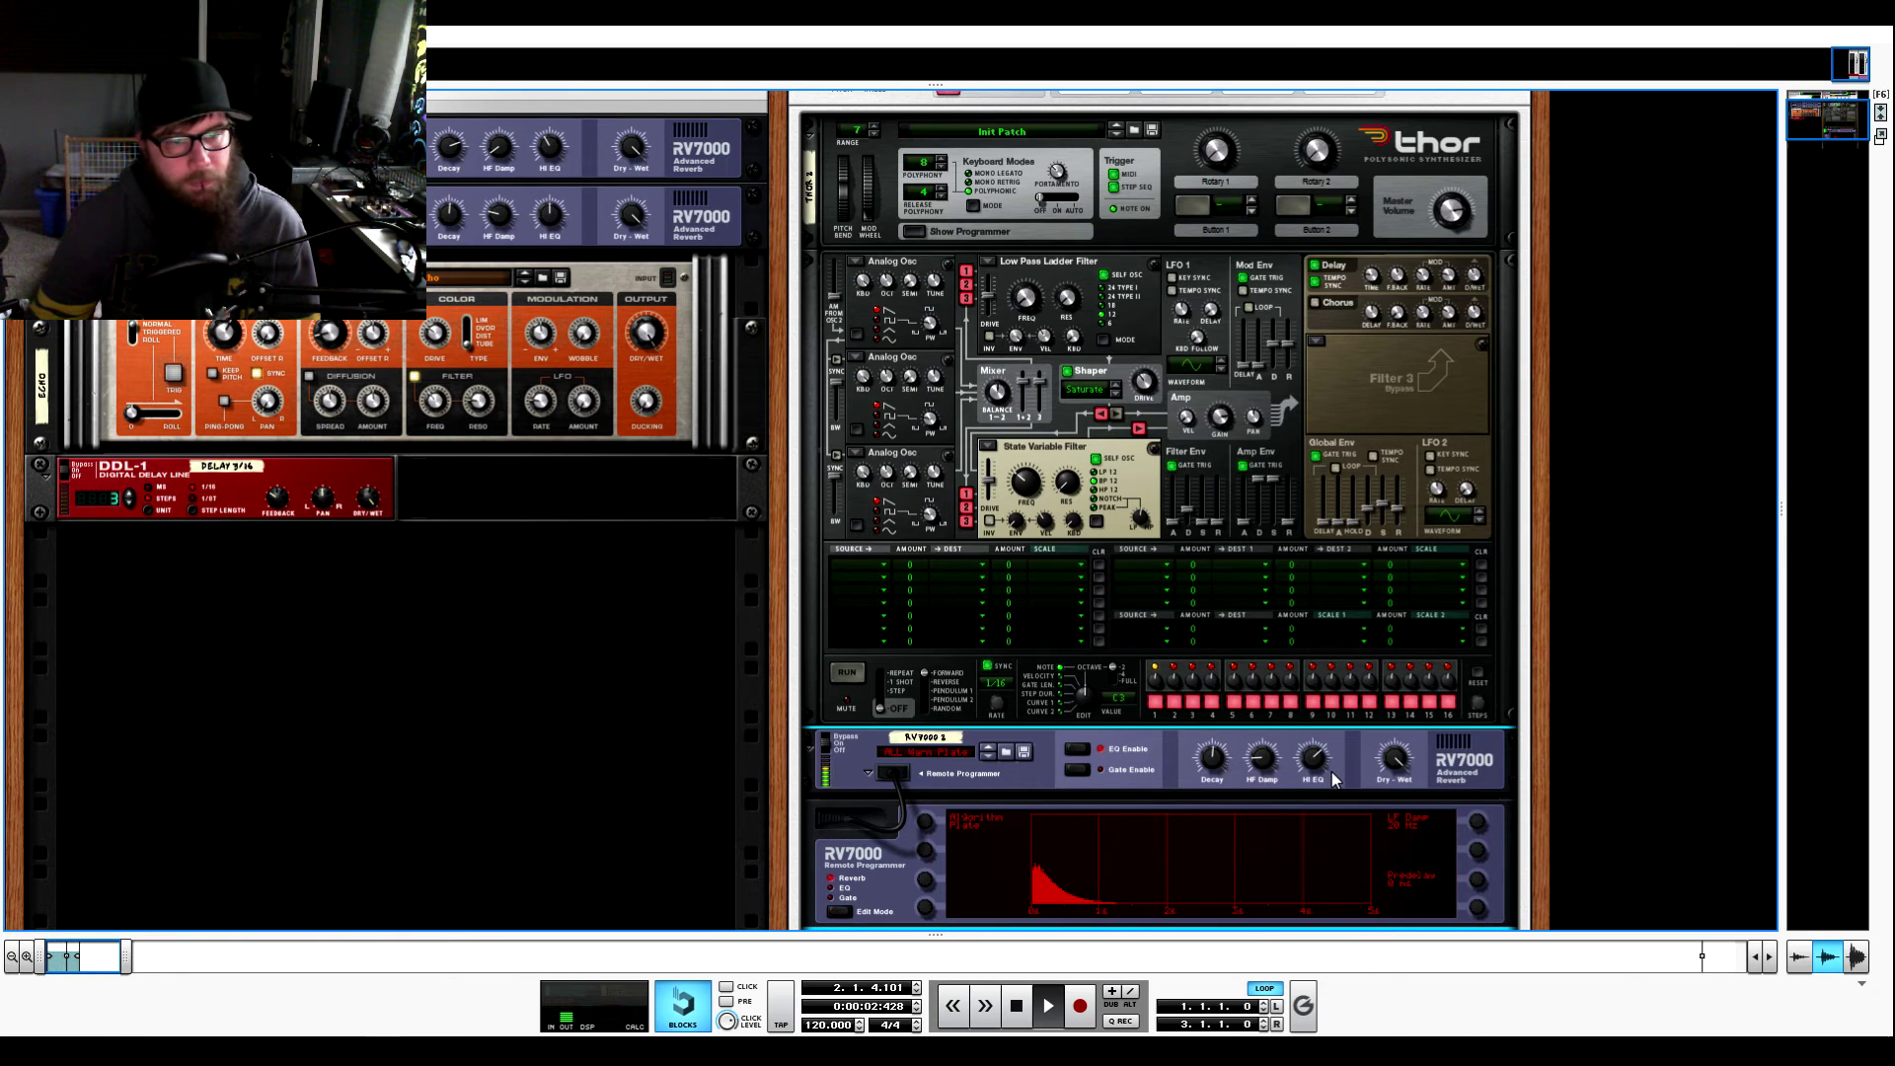
pyautogui.moveTo(1403, 760); pyautogui.dragTo(1418, 799)
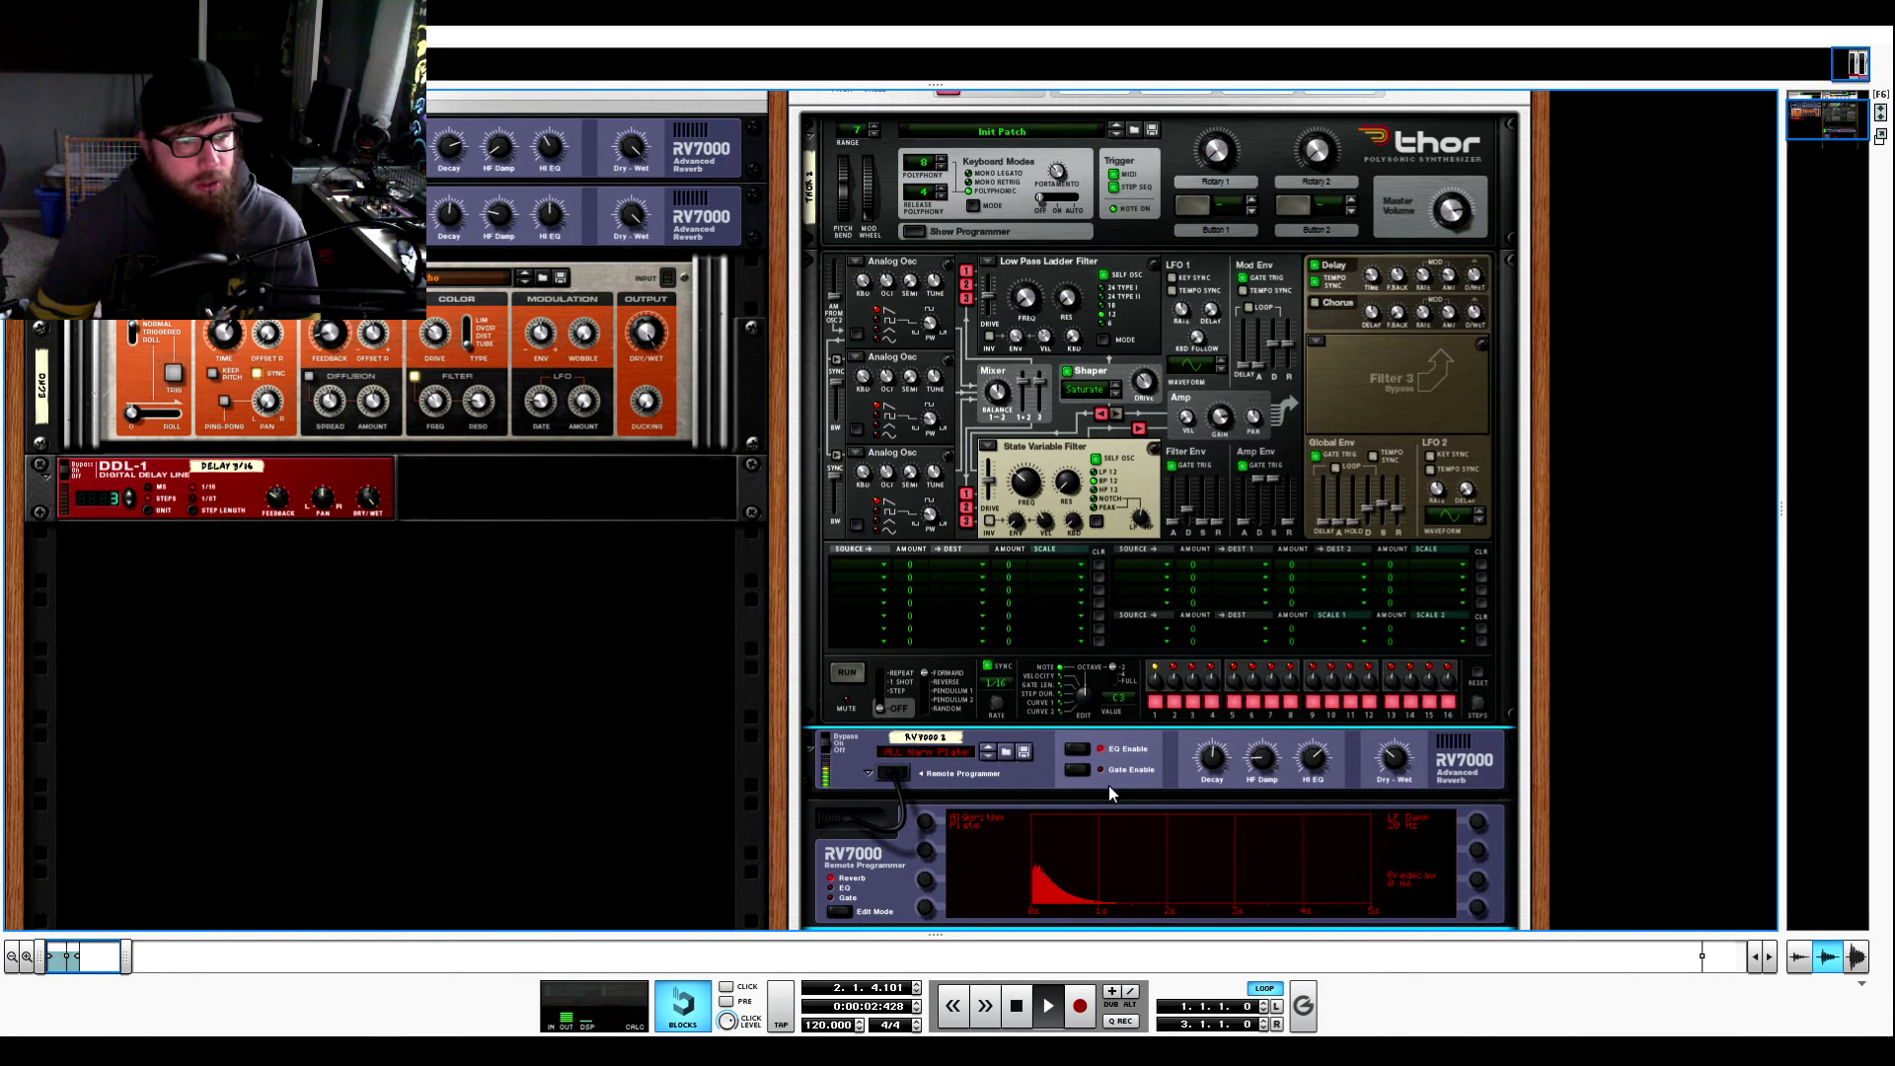
pyautogui.click(832, 888)
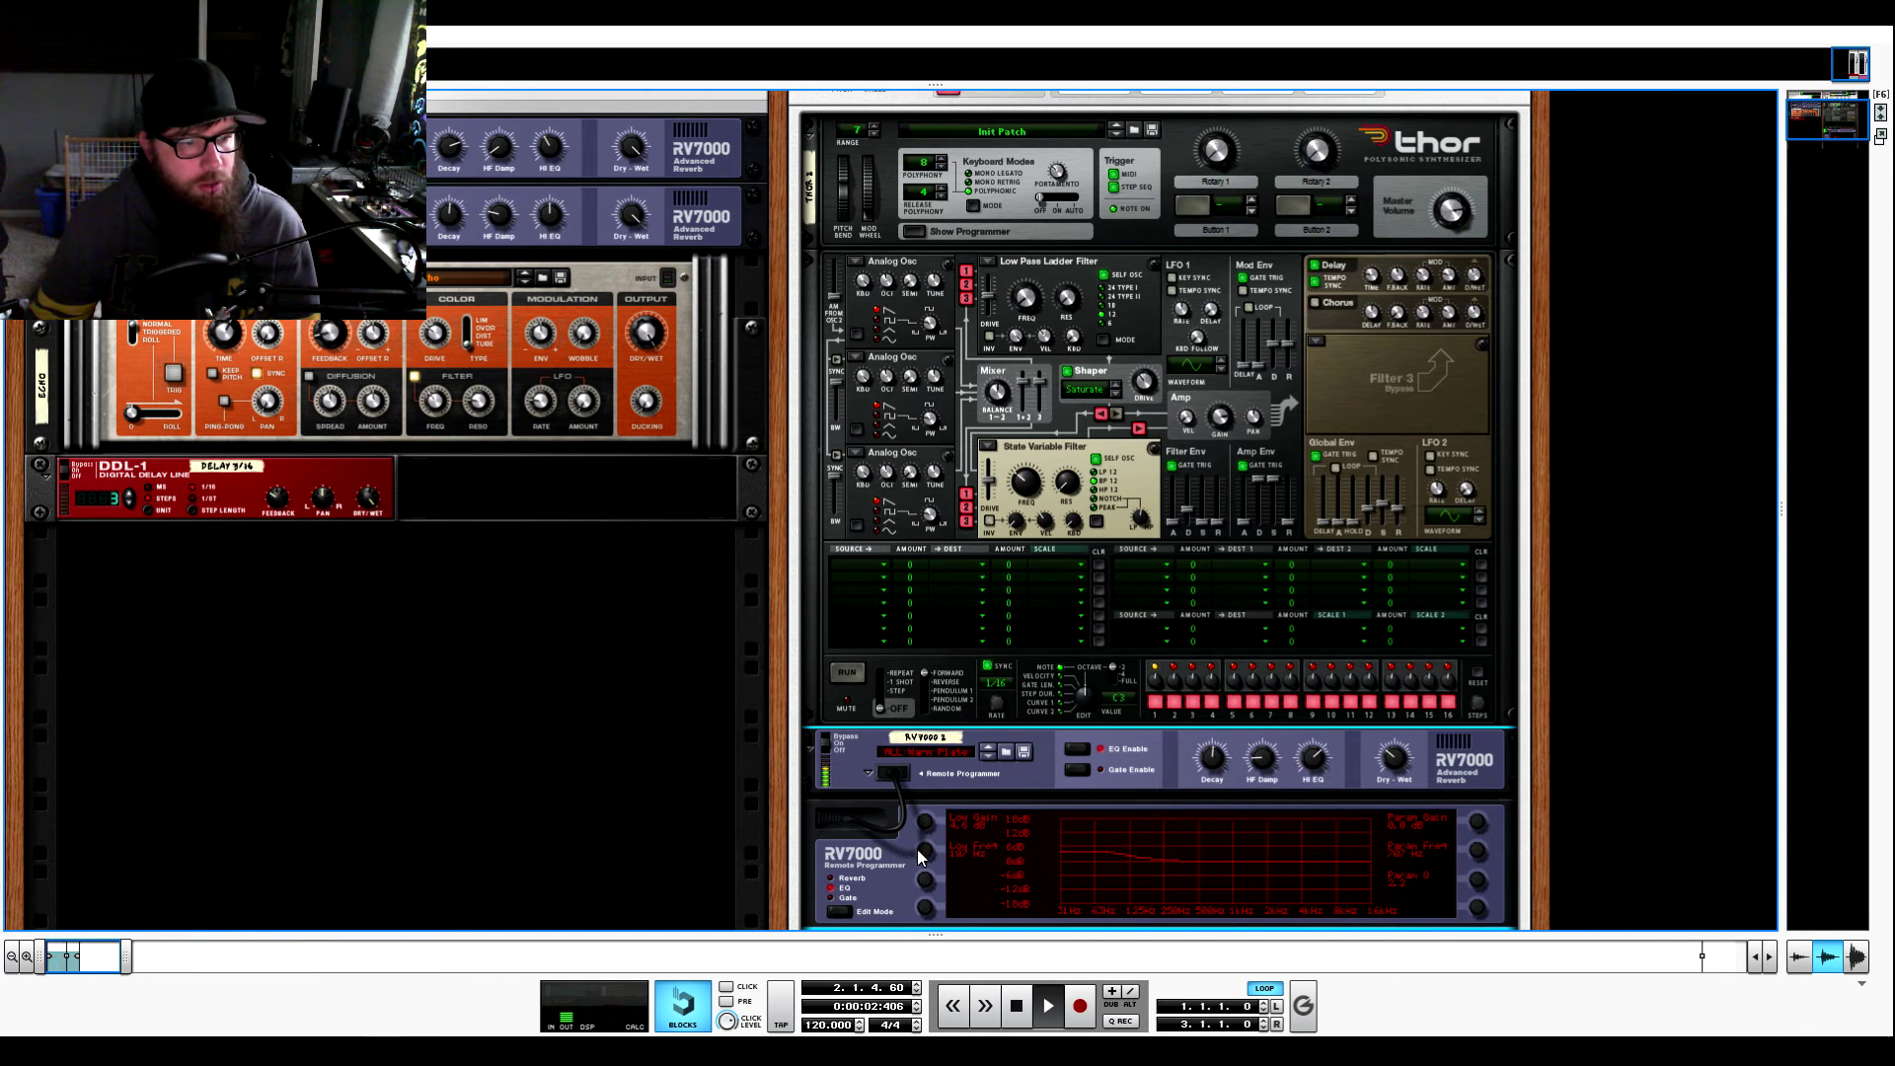
pyautogui.moveTo(932, 826); pyautogui.dragTo(965, 908)
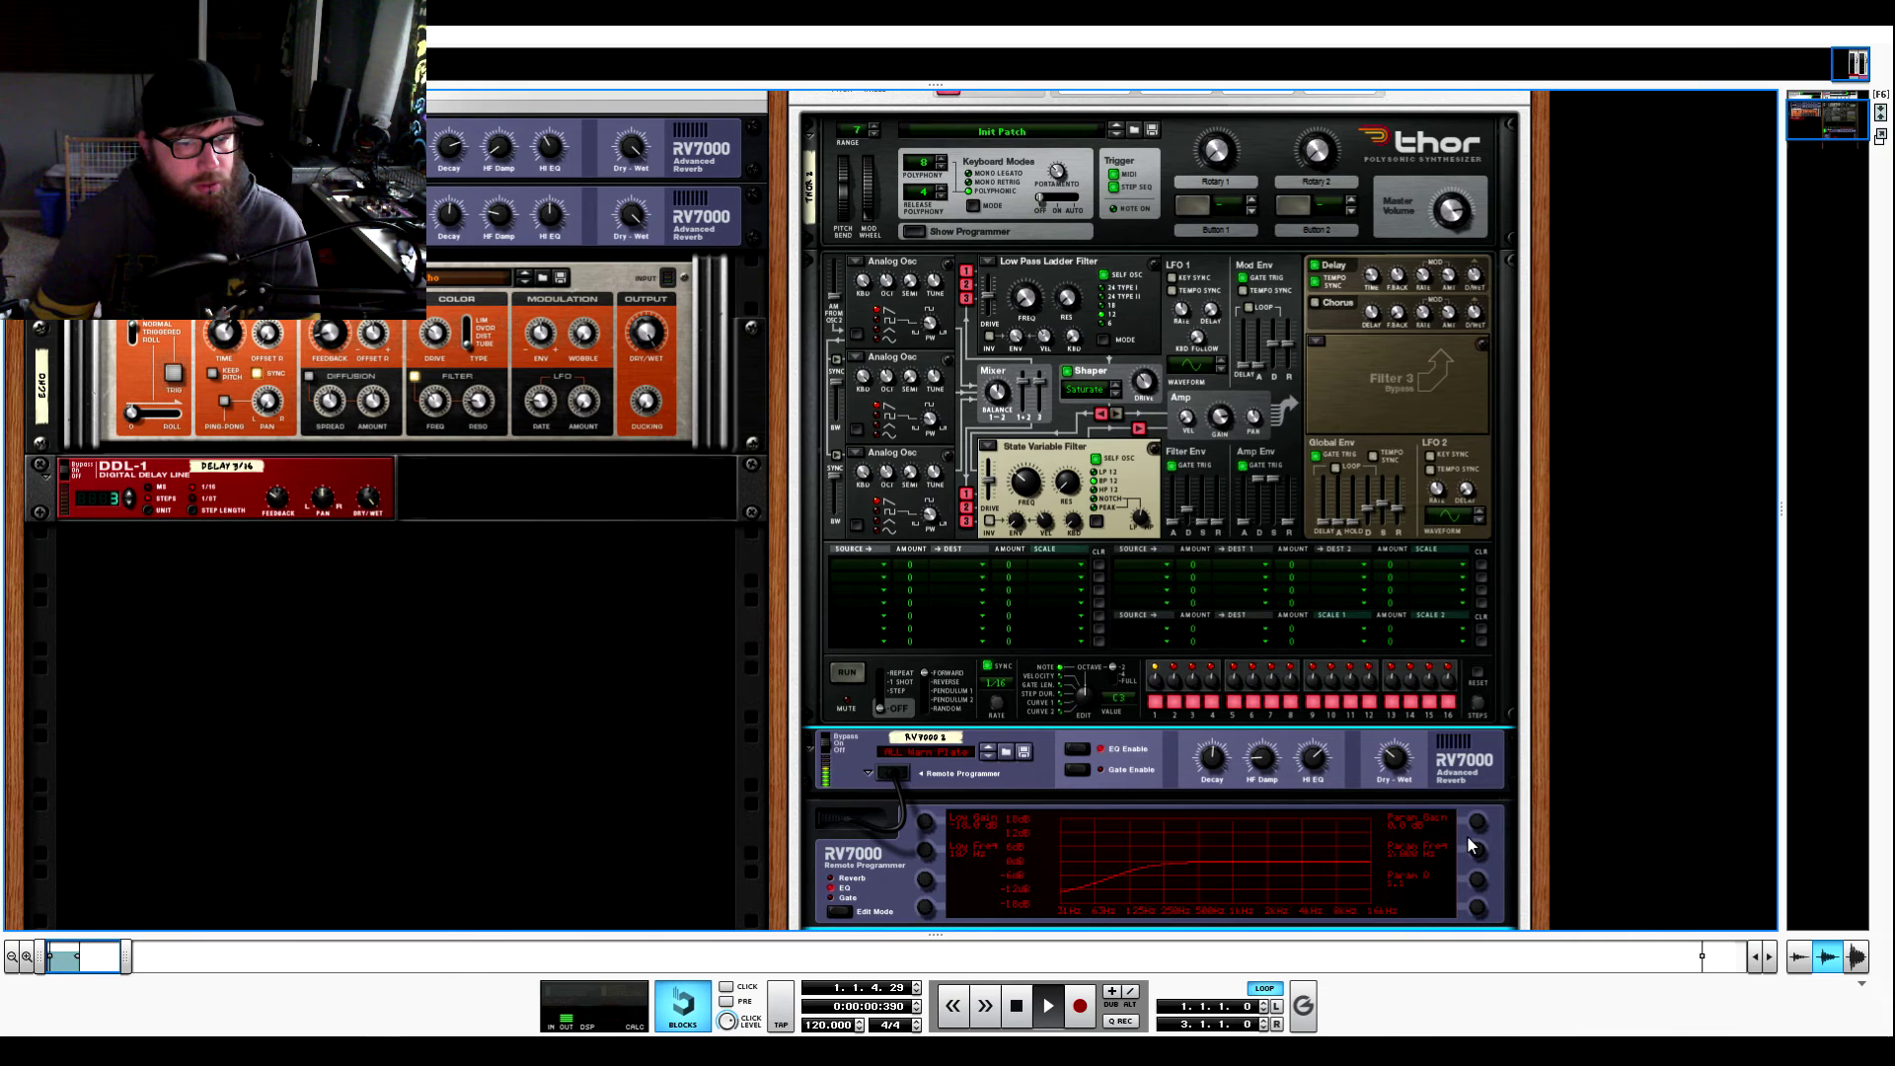
pyautogui.moveTo(1478, 849); pyautogui.dragTo(1479, 818)
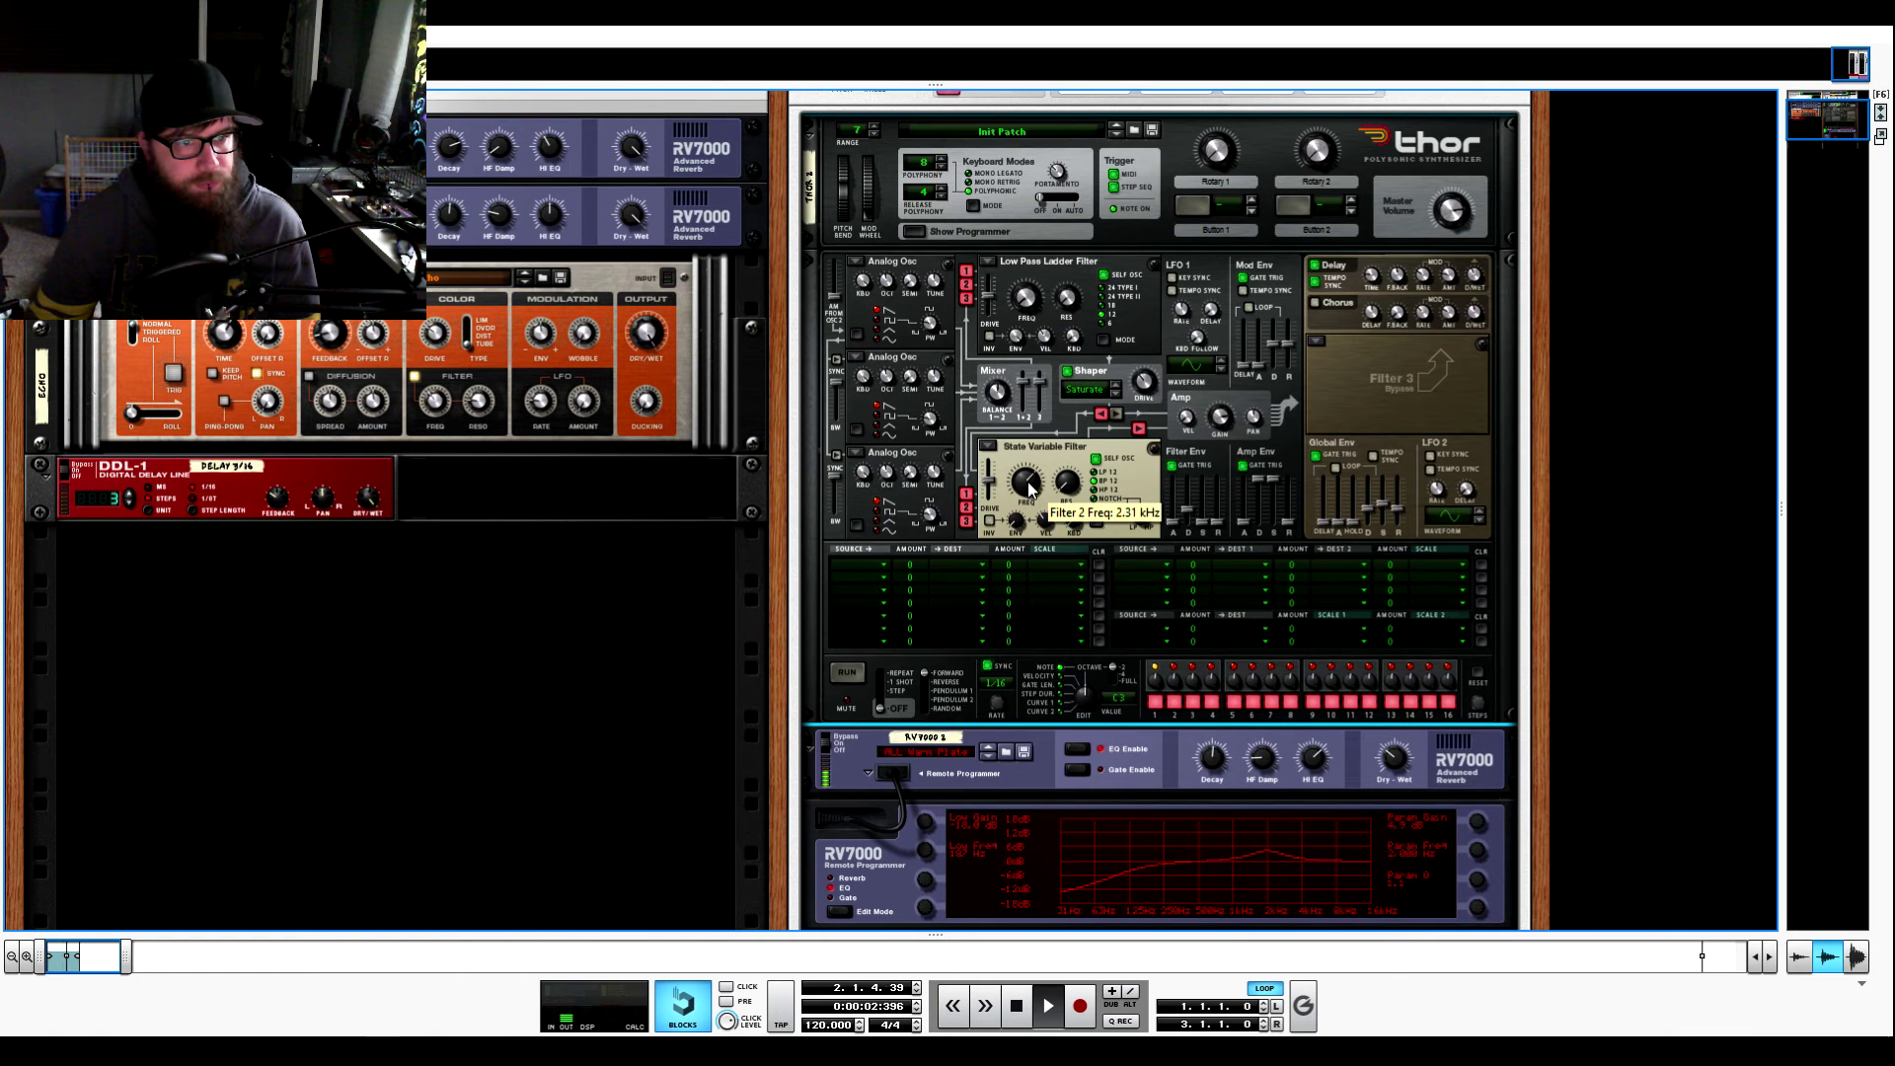
# Step: Sweep the State Variable Filter's frequency down to about 193 Hz and back up to about 776 Hz during playback
pyautogui.moveTo(1029, 487); pyautogui.dragTo(1034, 504)
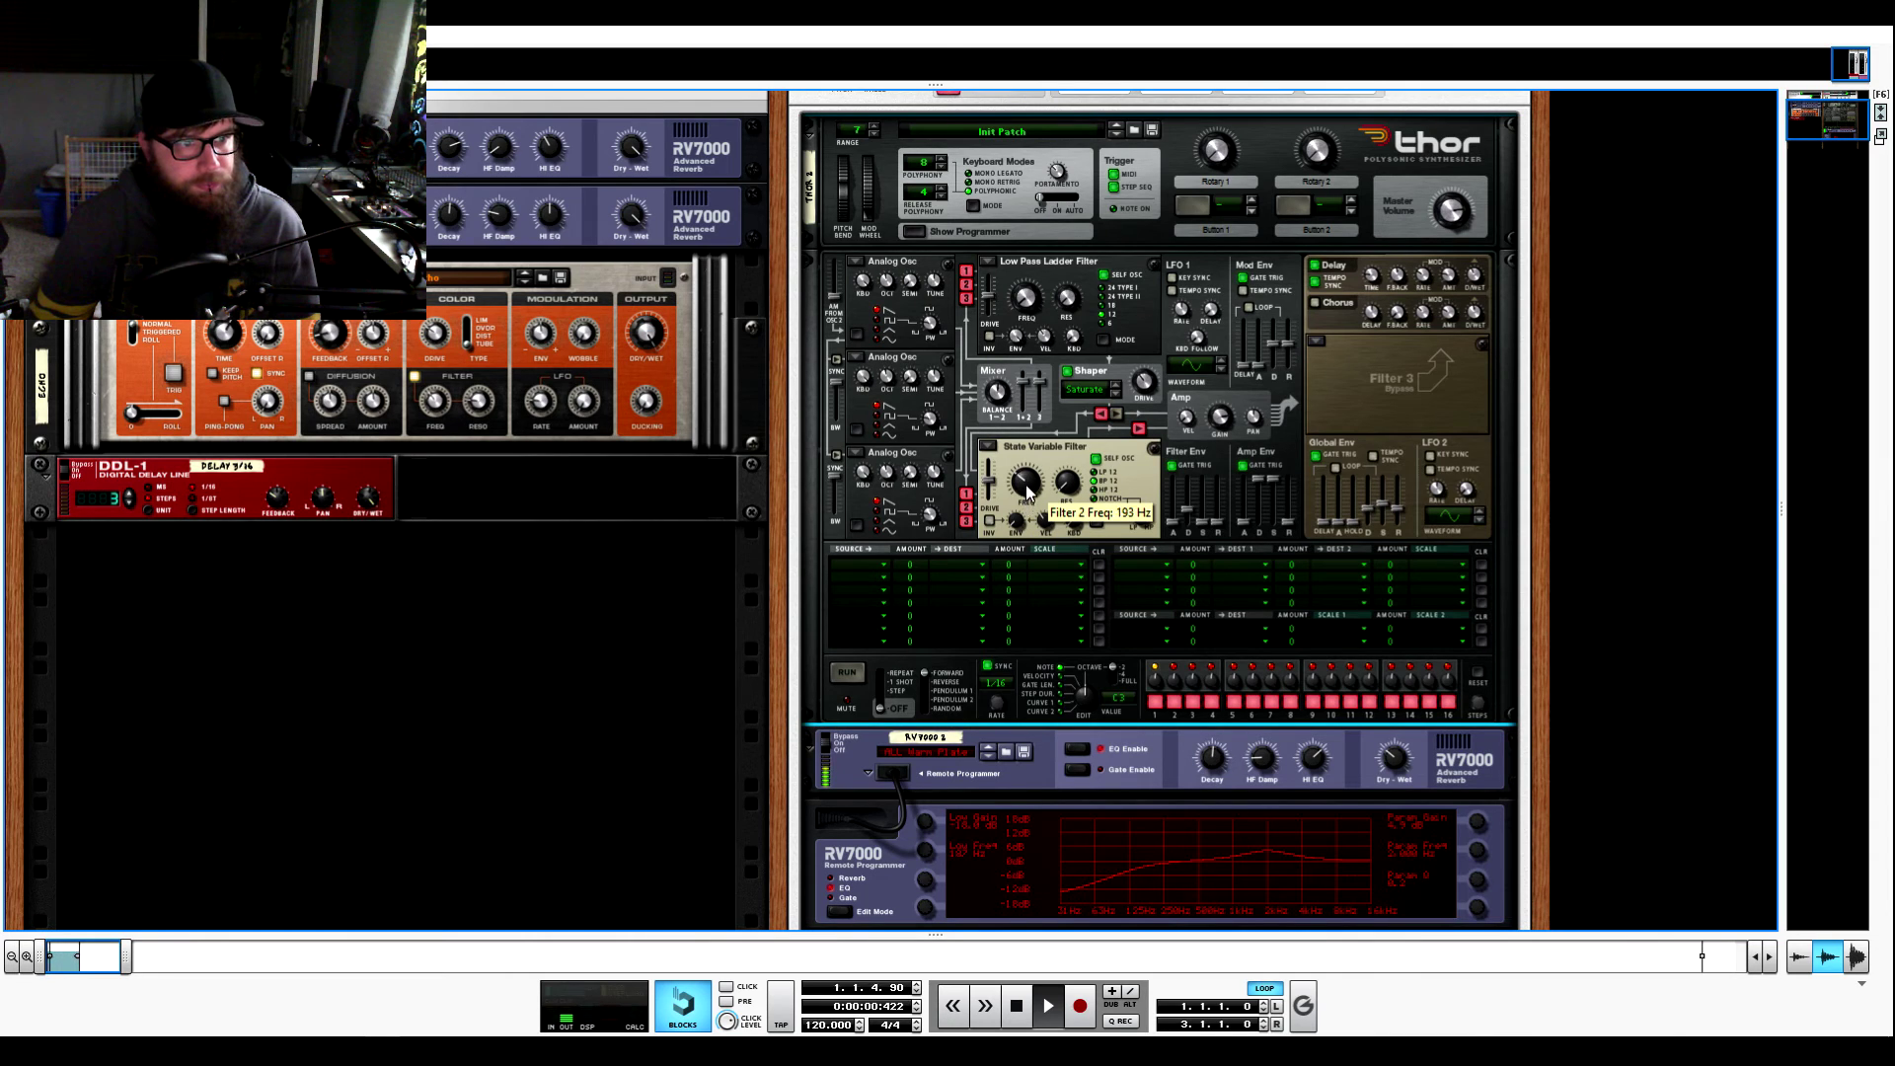
pyautogui.moveTo(1026, 484); pyautogui.dragTo(1024, 469)
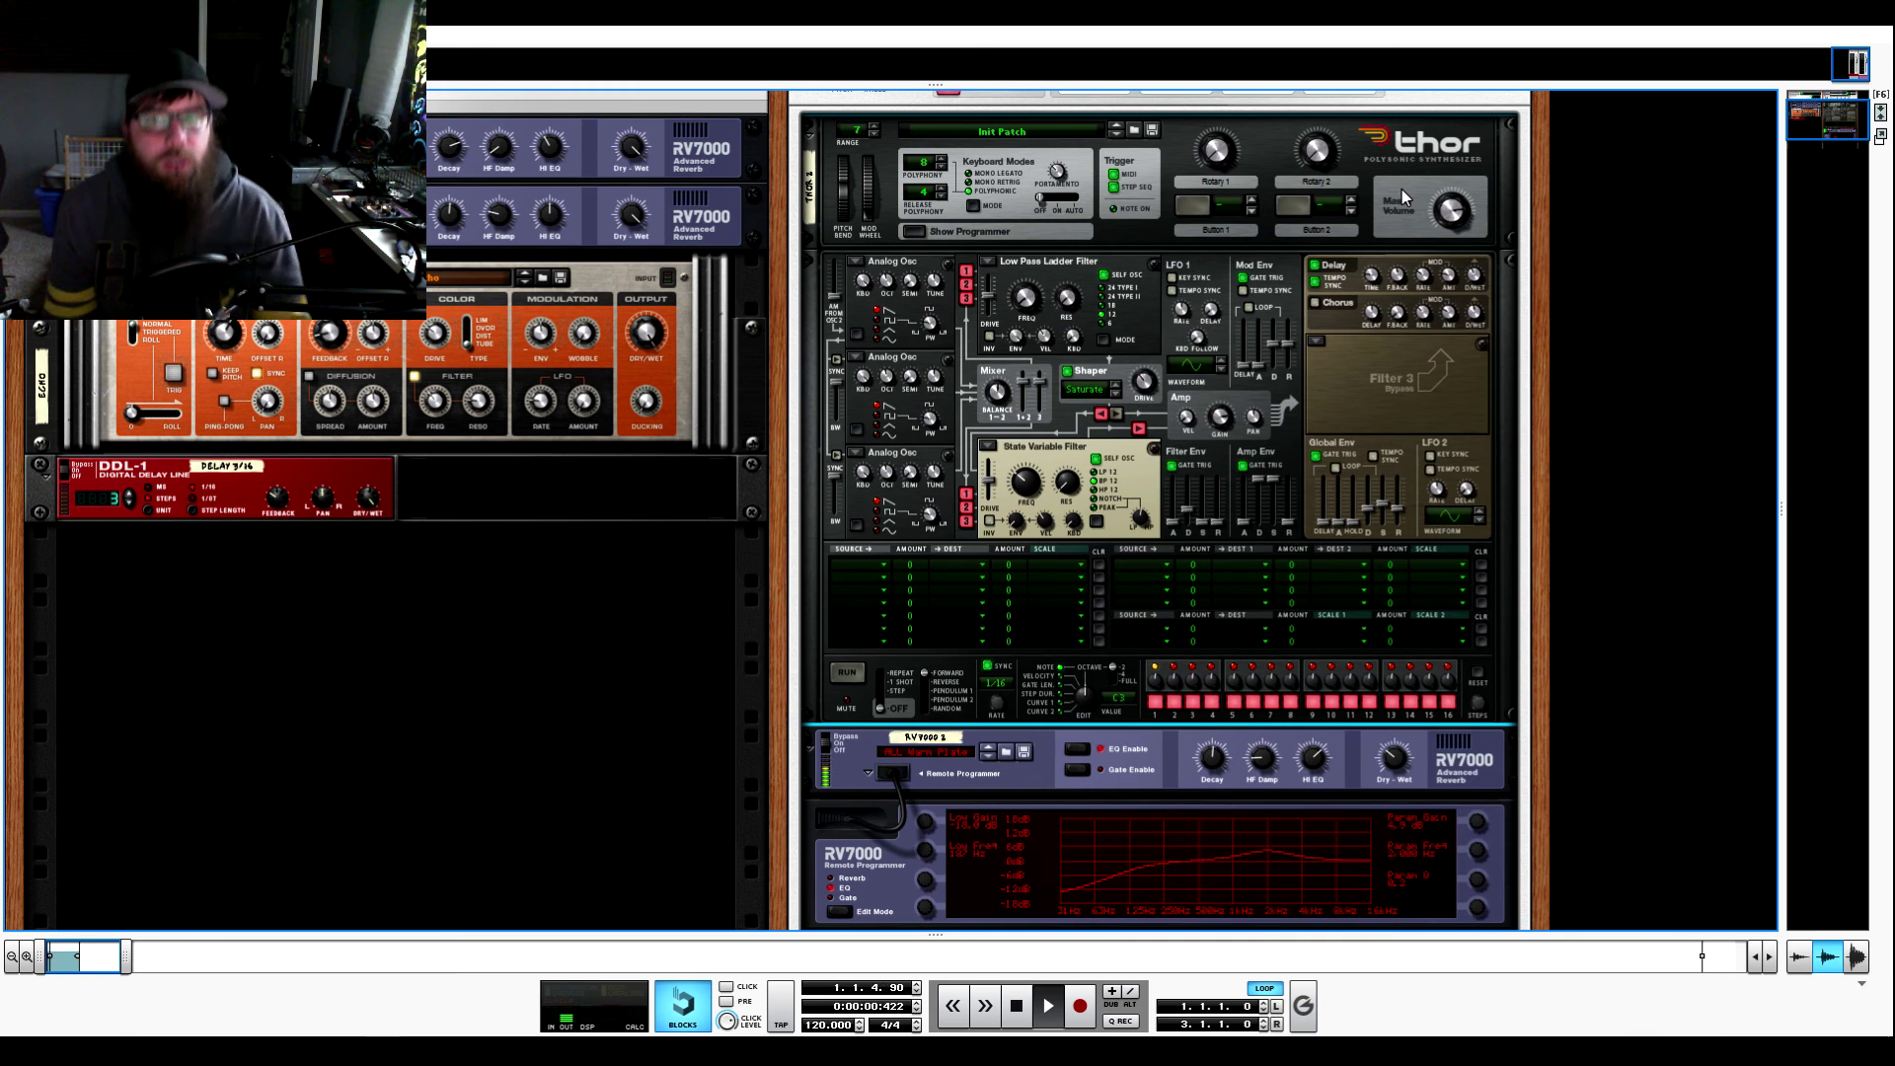
pyautogui.moveTo(1270, 336)
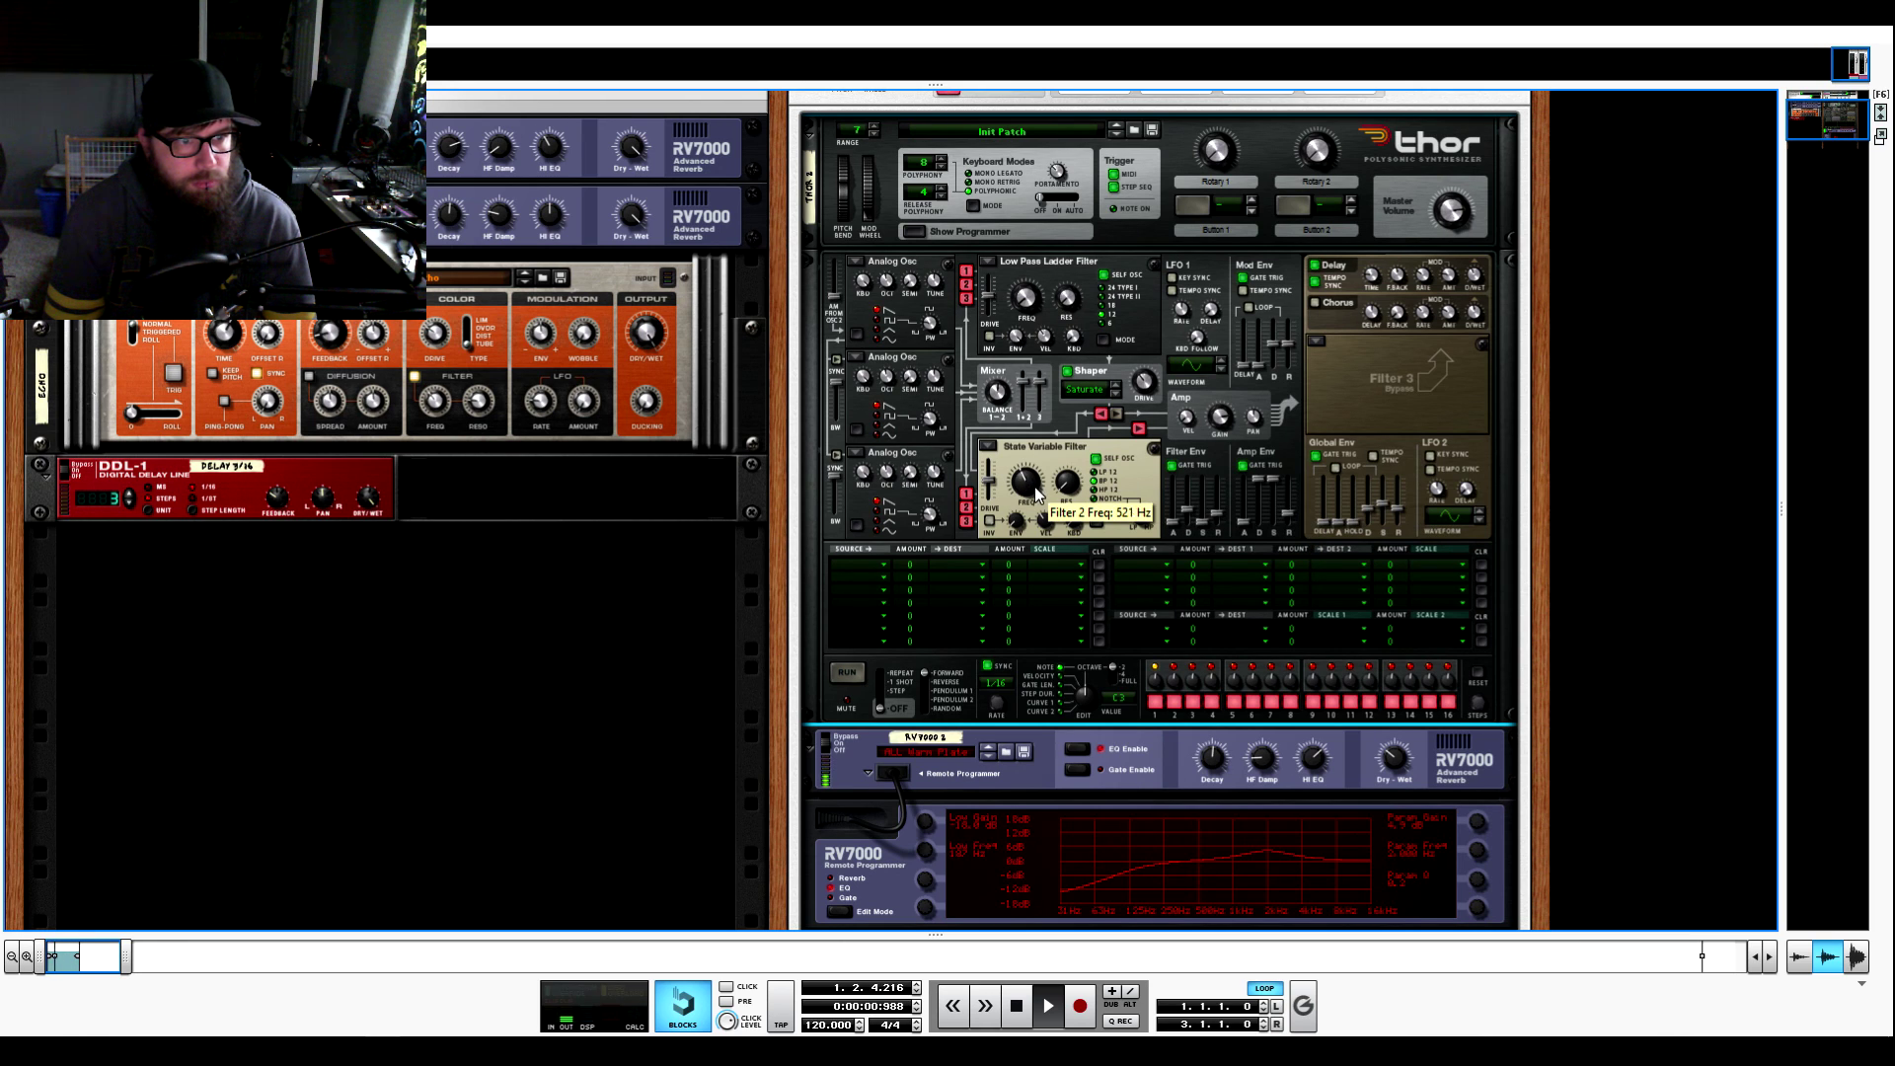
pyautogui.moveTo(1029, 491); pyautogui.dragTo(1037, 496)
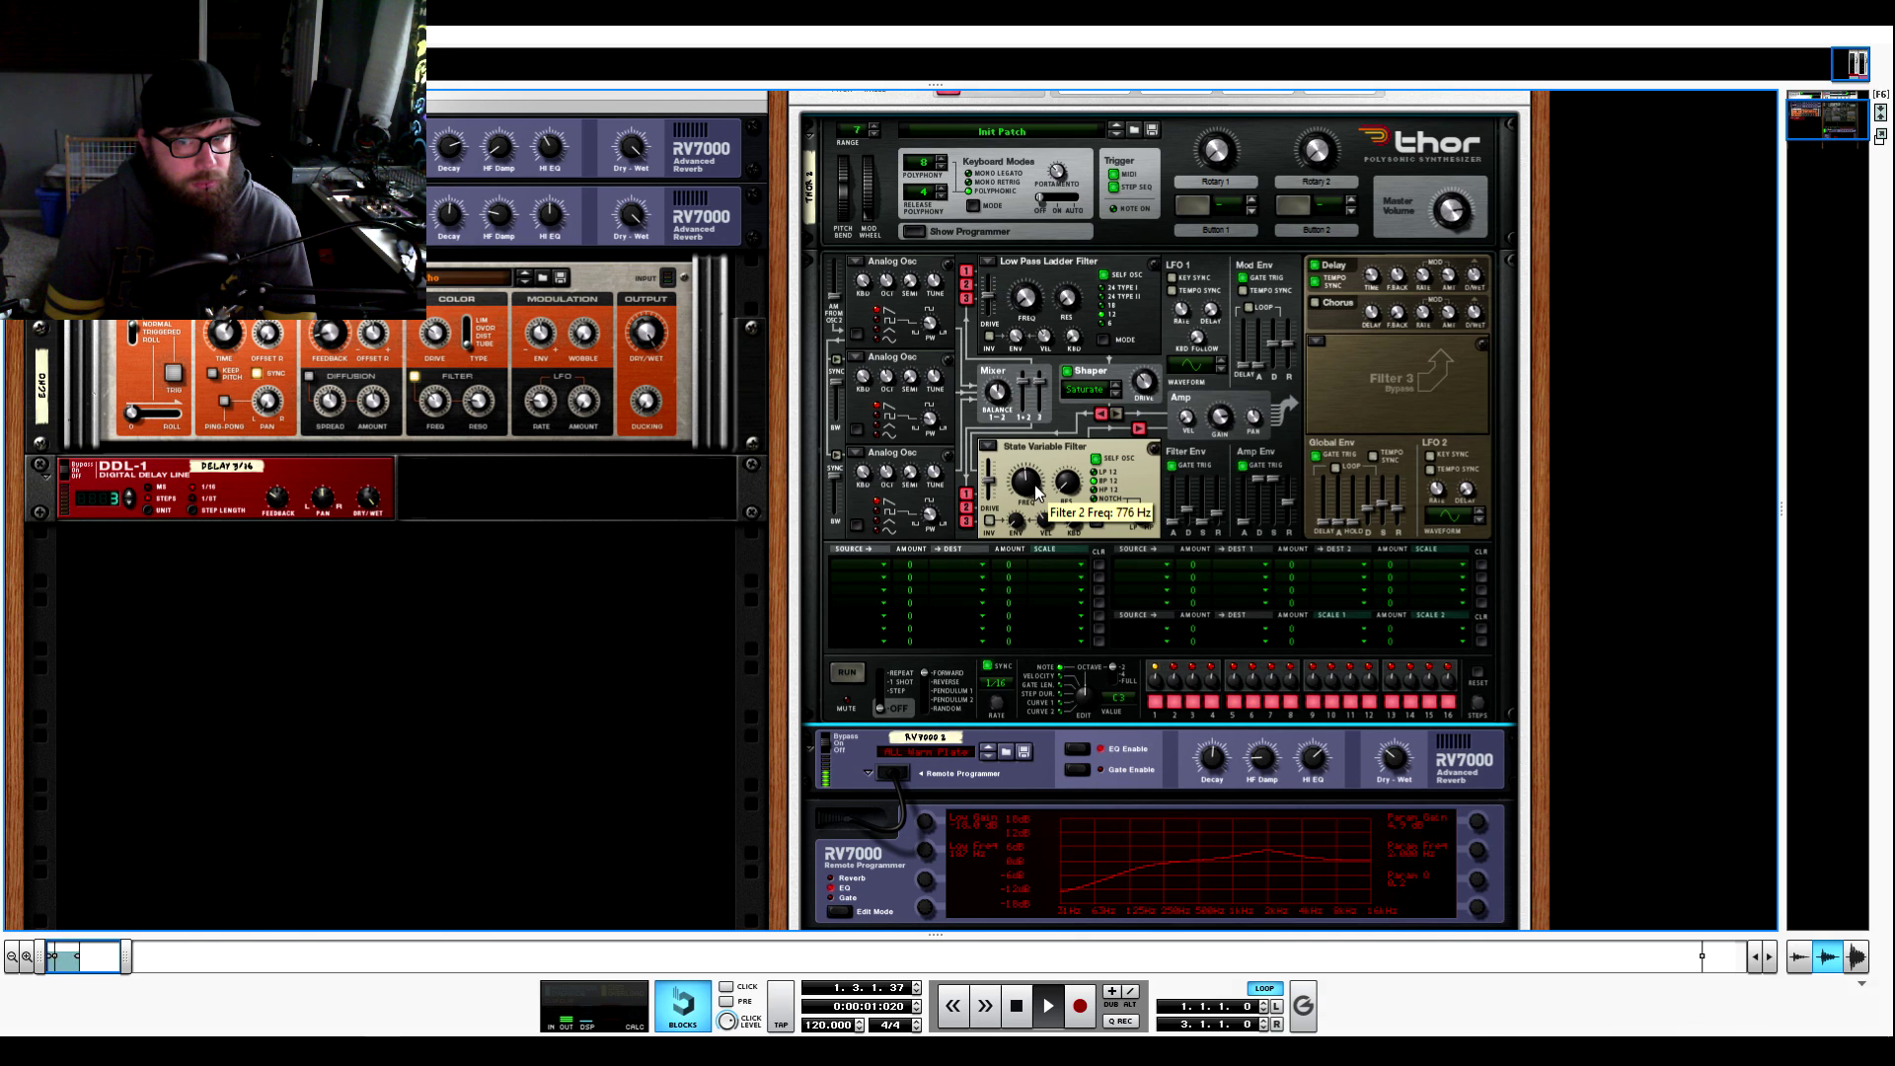